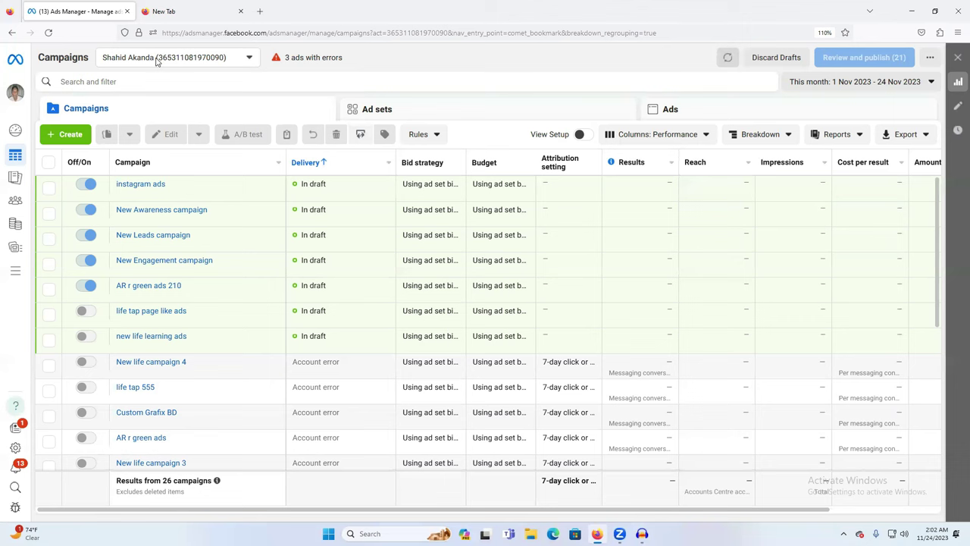
Switch from the personal ad account to the Lifetao ad account, expanding the account list to find it.
click(156, 62)
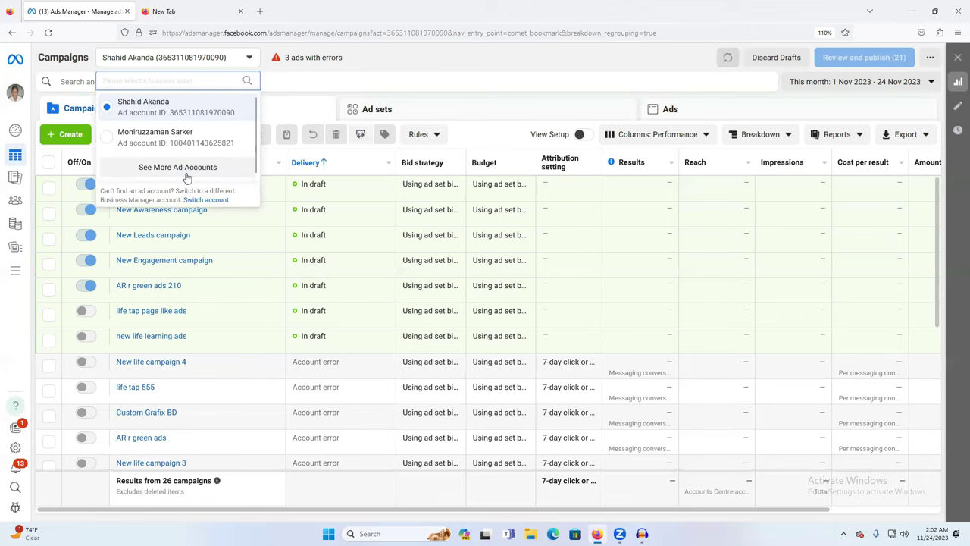
click(186, 176)
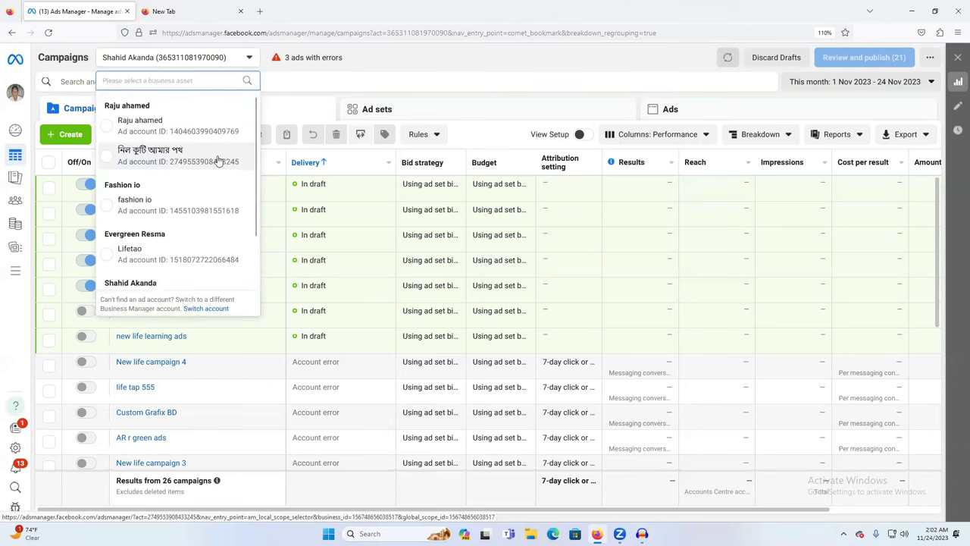
click(157, 258)
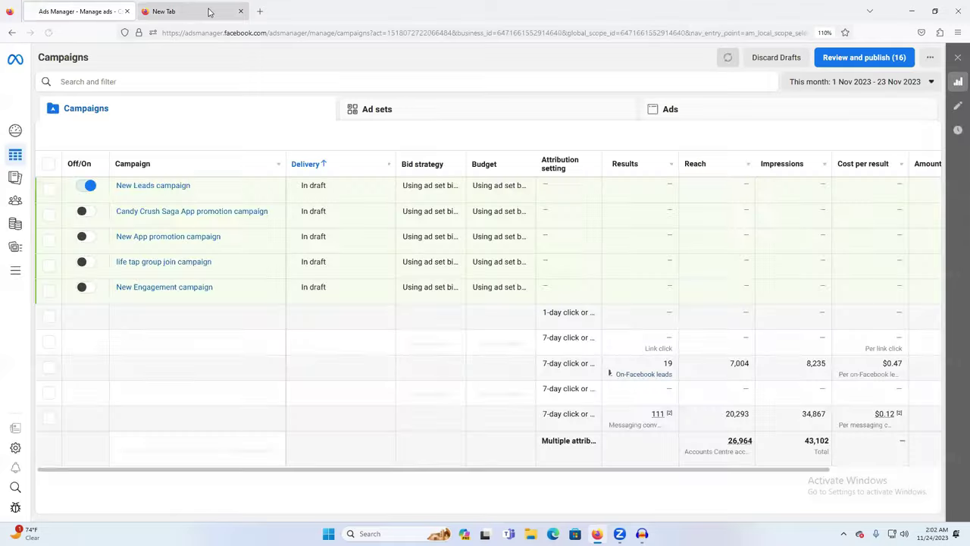
Open Facebook in the second browser tab, go to its Ads Manager and show the personal ad account's campaign list.
click(209, 11)
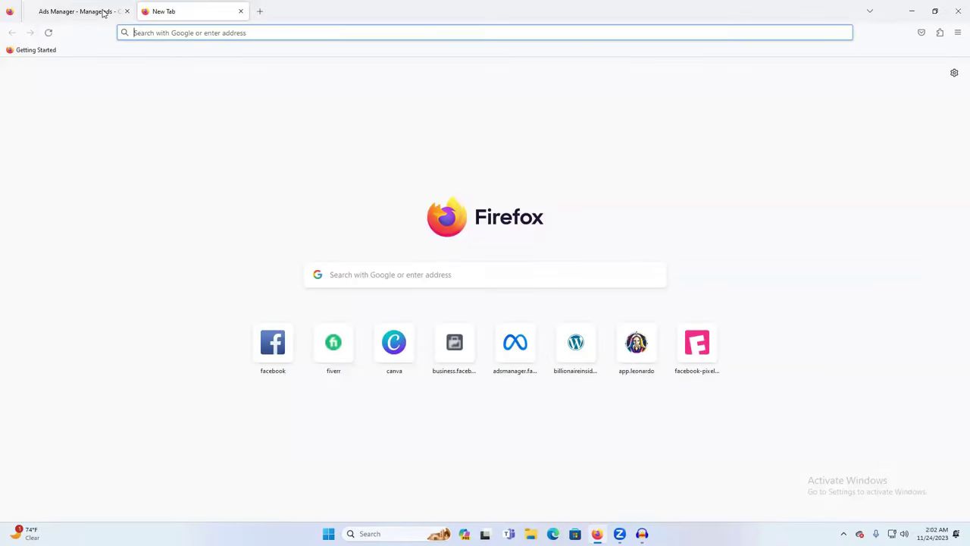
click(105, 12)
click(185, 6)
click(276, 356)
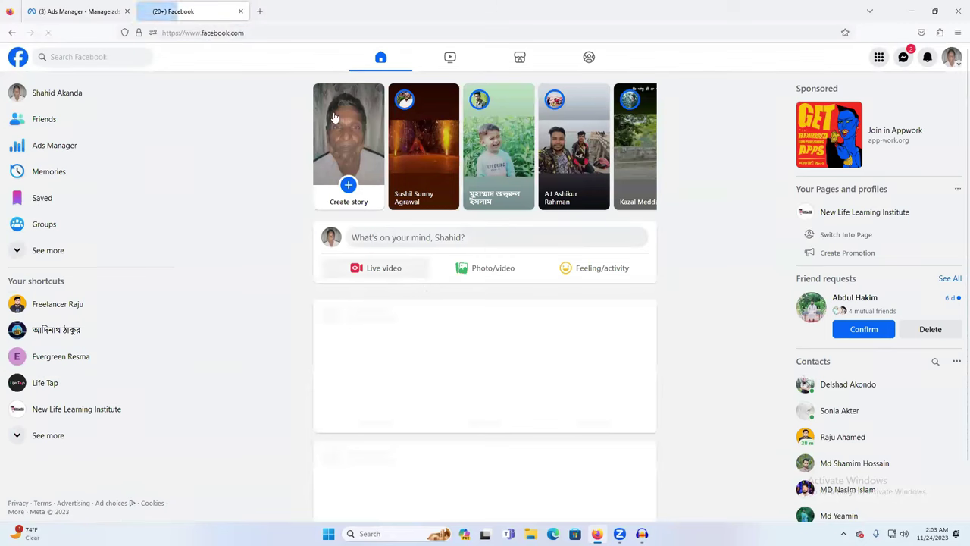
click(75, 153)
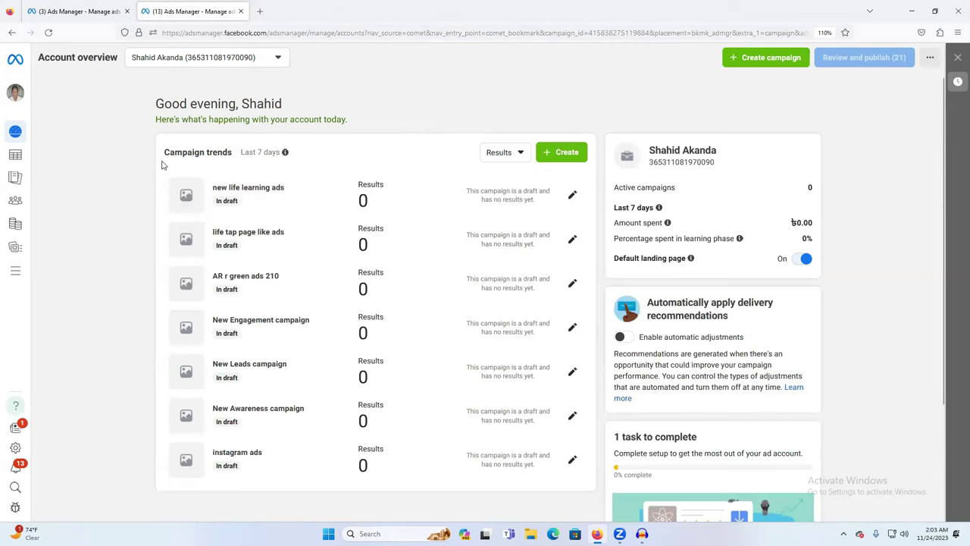
click(15, 160)
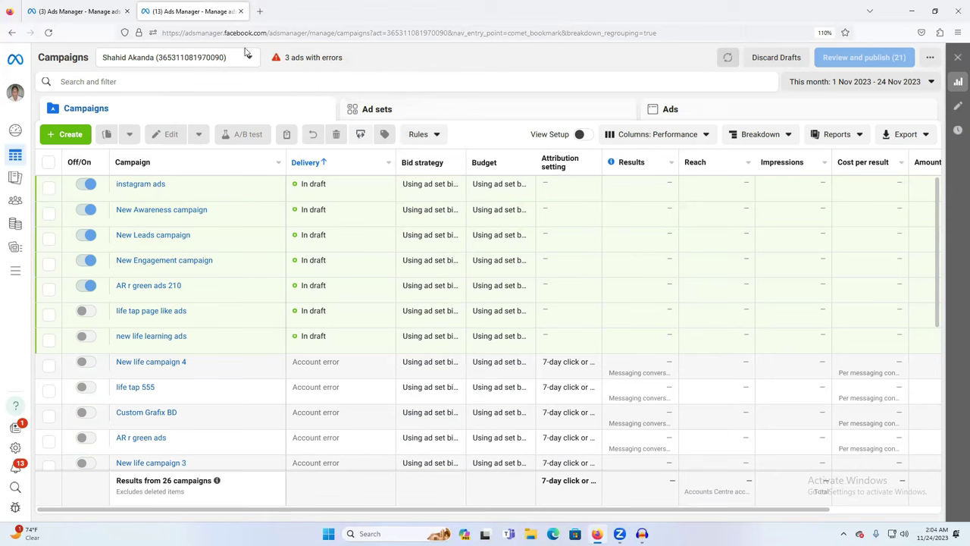
click(260, 11)
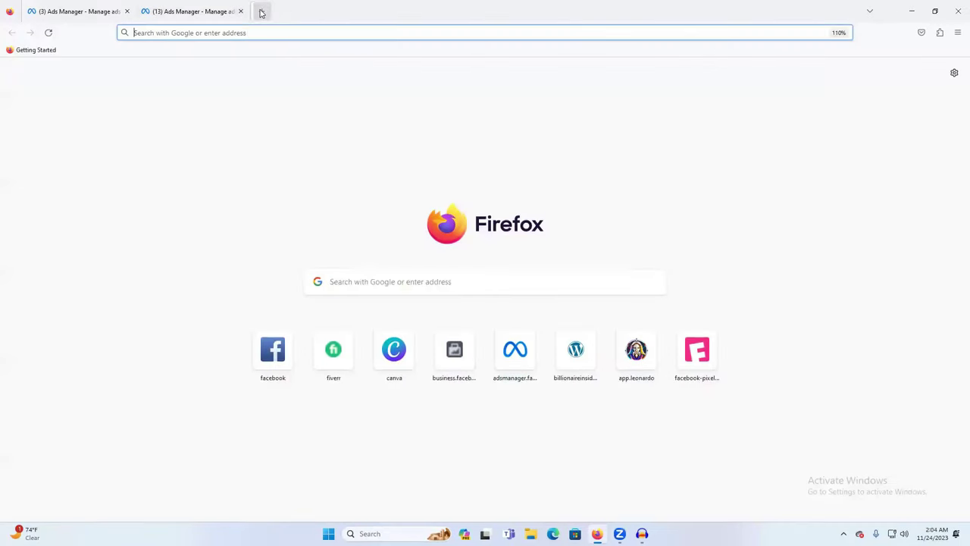
click(228, 33)
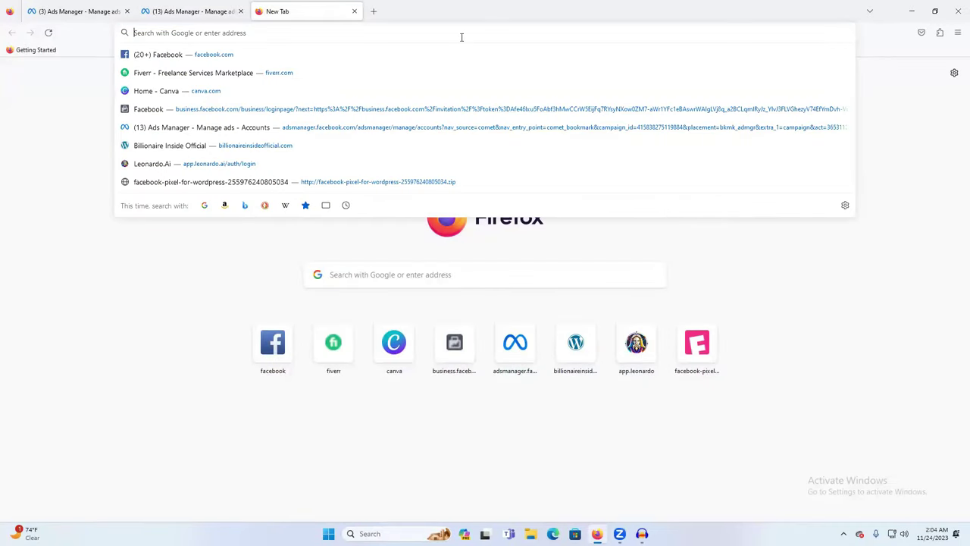
click(213, 9)
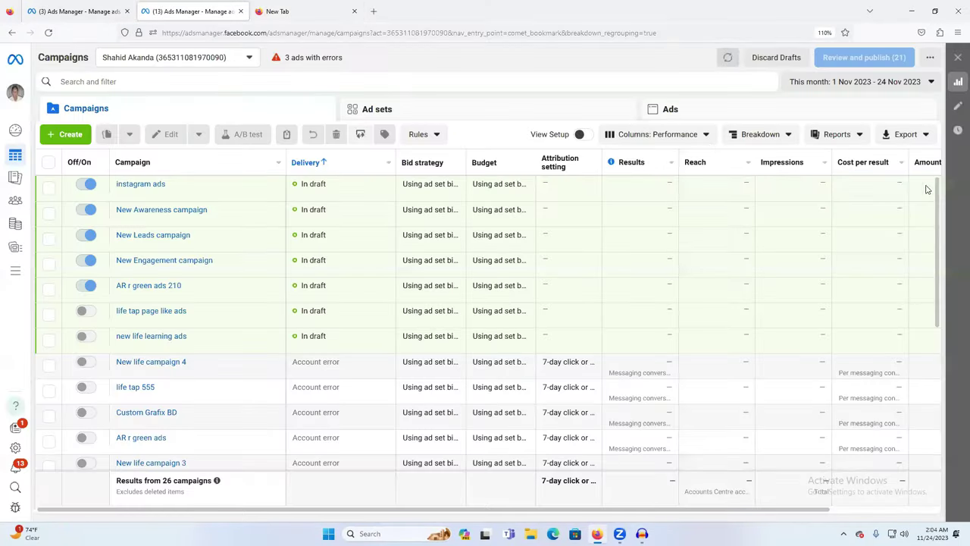
Return to the Lifetao campaigns table and examine each campaign's delivery, results, reach, impressions, cost per result, amount spent and end date.
key(ctrl+shift+Tab)
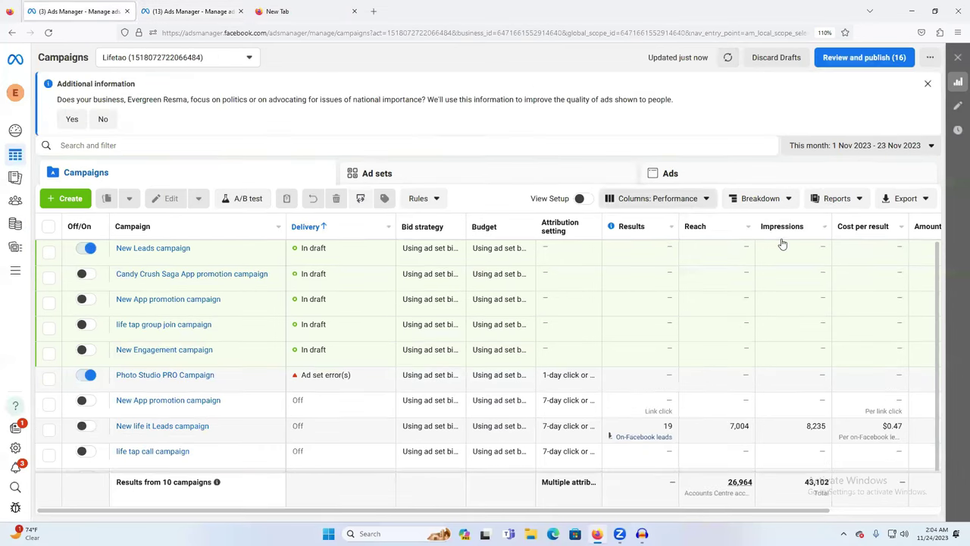
scroll(435, 275, down, 1)
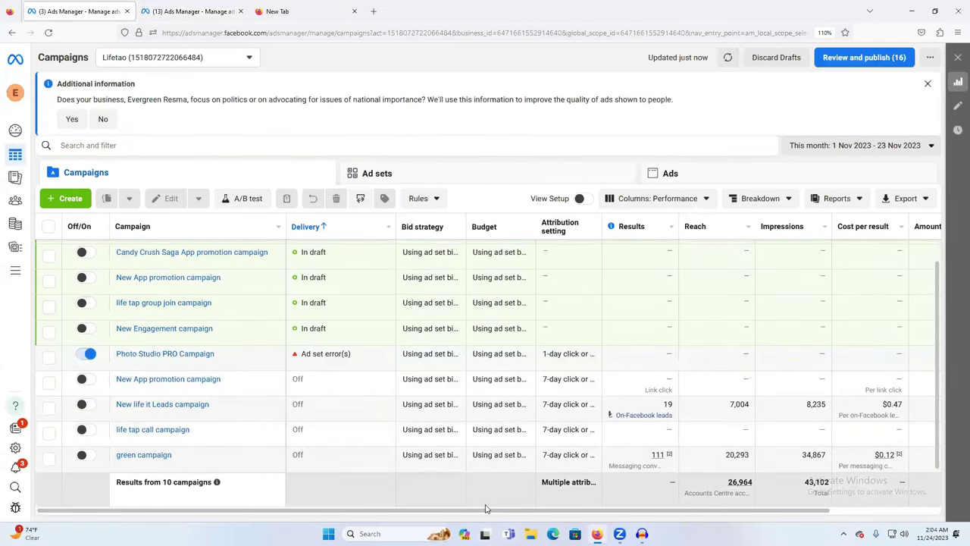
drag(484, 512, 591, 512)
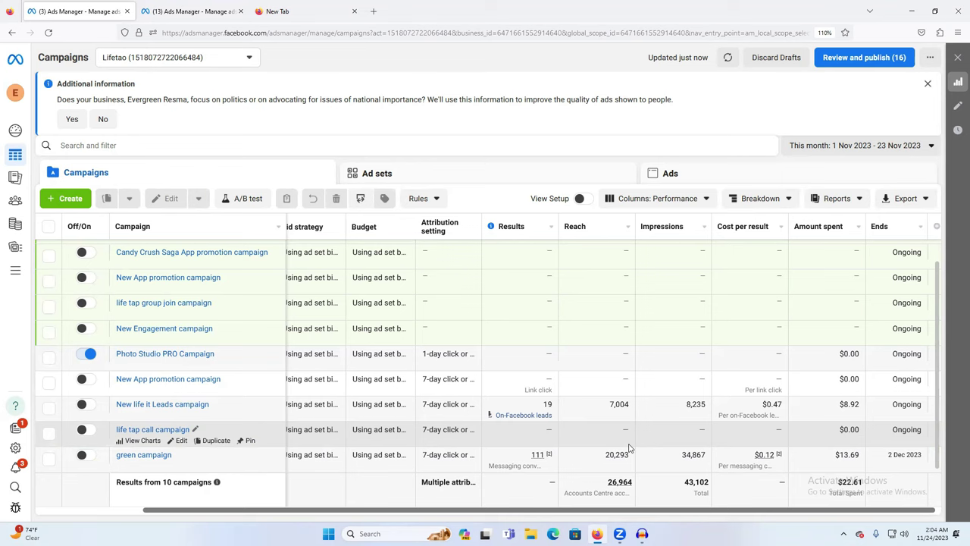
scroll(628, 448, left, 3)
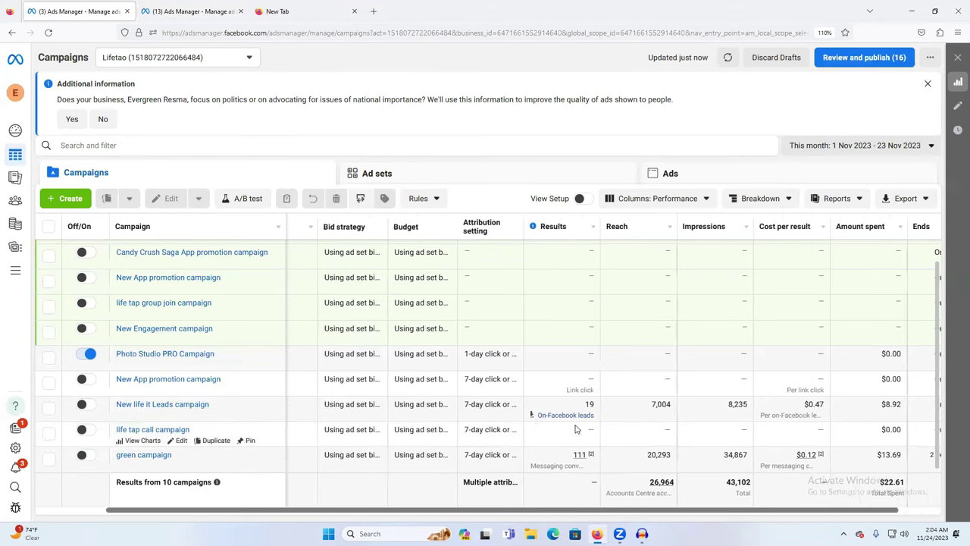
scroll(611, 425, left, 4)
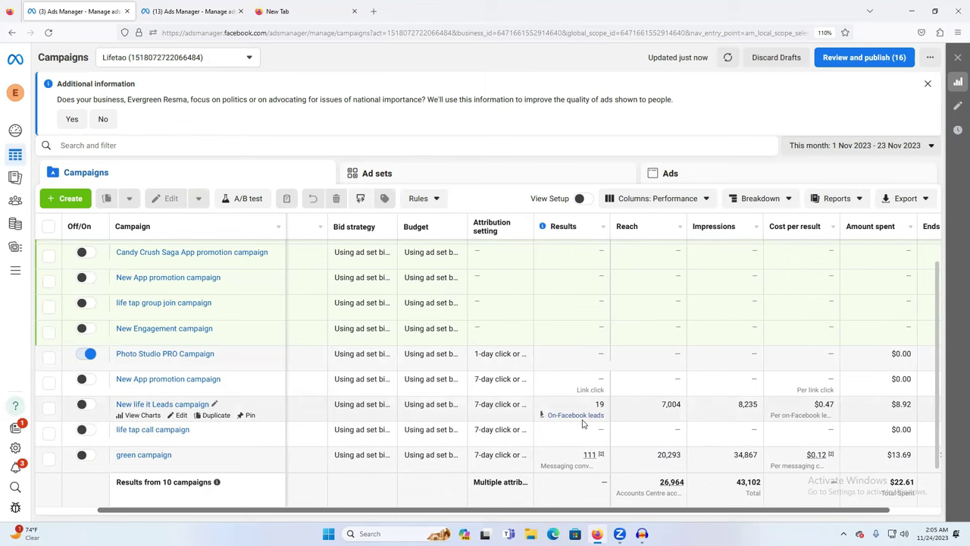
scroll(585, 417, right, 2)
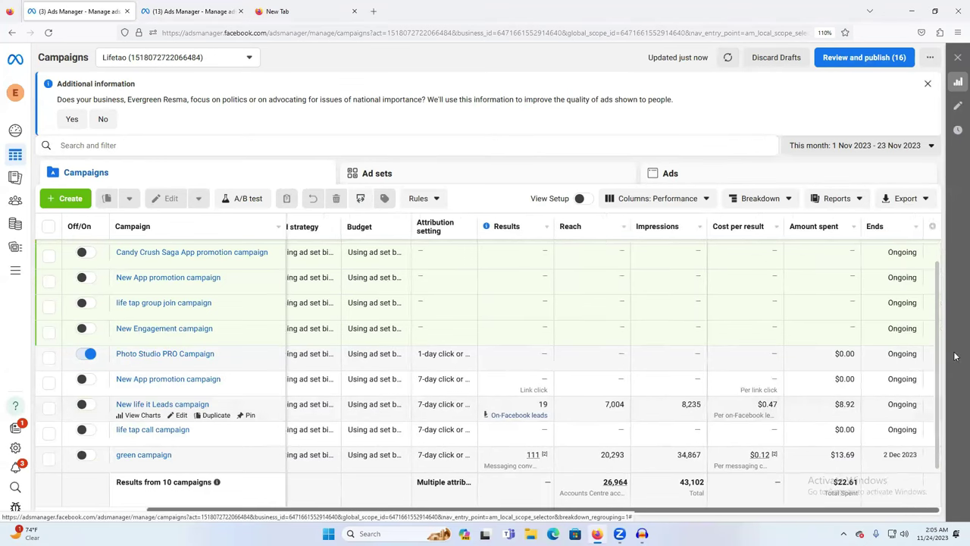
scroll(281, 234, left, 2)
scroll(378, 447, right, 2)
scroll(477, 420, left, 2)
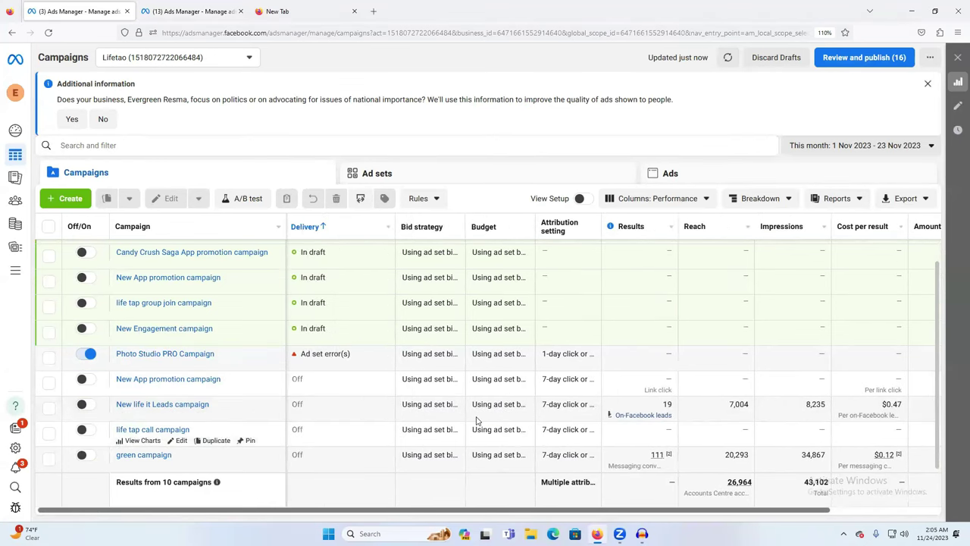
scroll(189, 419, right, 2)
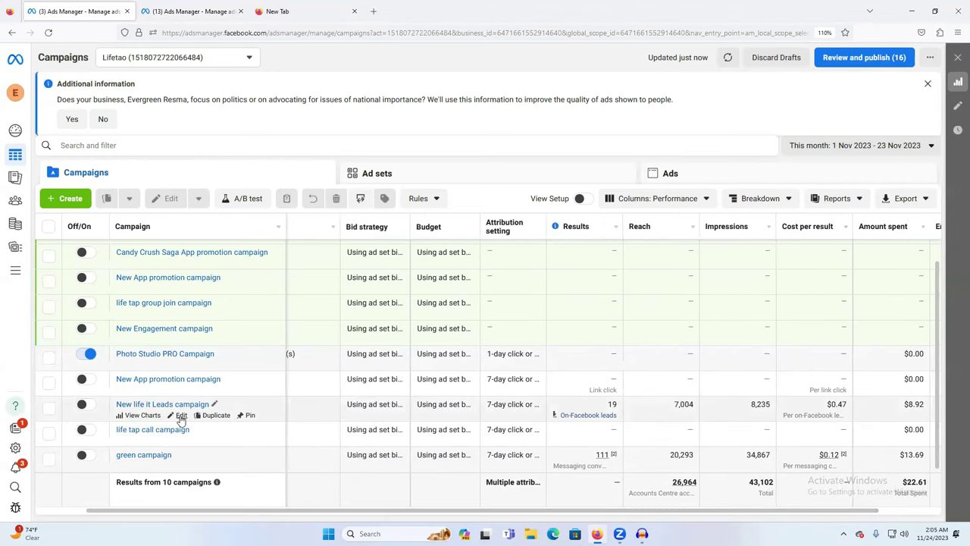
Open the New life it Leads campaign for editing and review the conversion location and performance goal of its it Leads ad set.
click(180, 416)
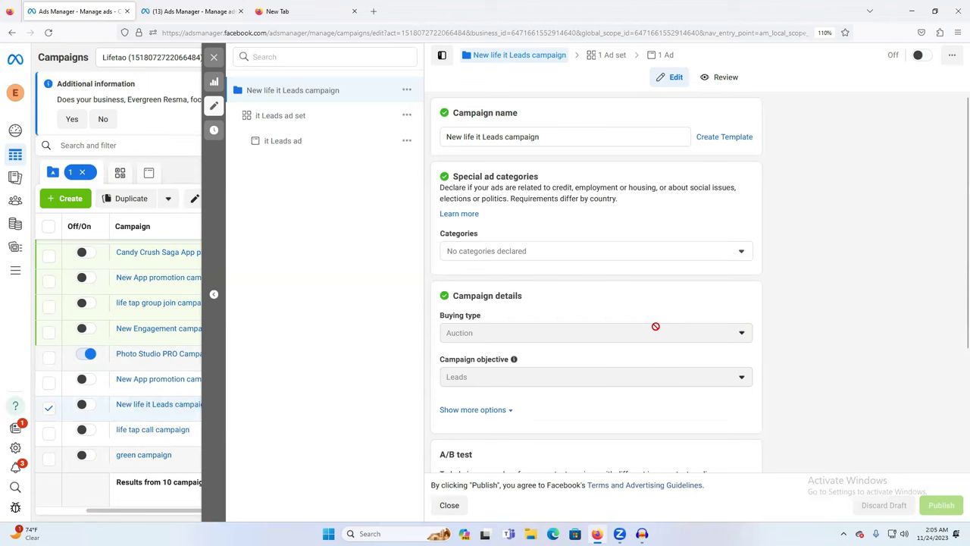
click(275, 124)
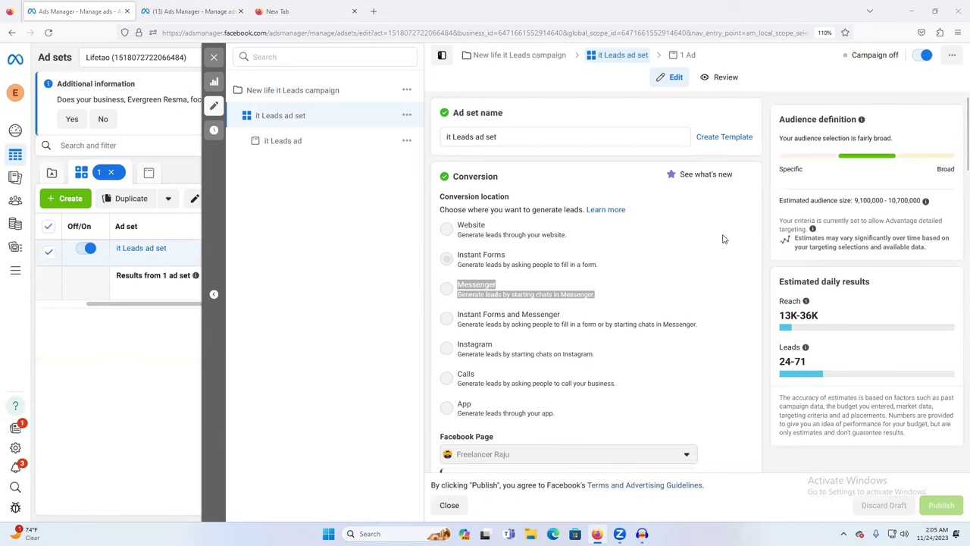
scroll(722, 254, down, 3)
scroll(713, 265, down, 3)
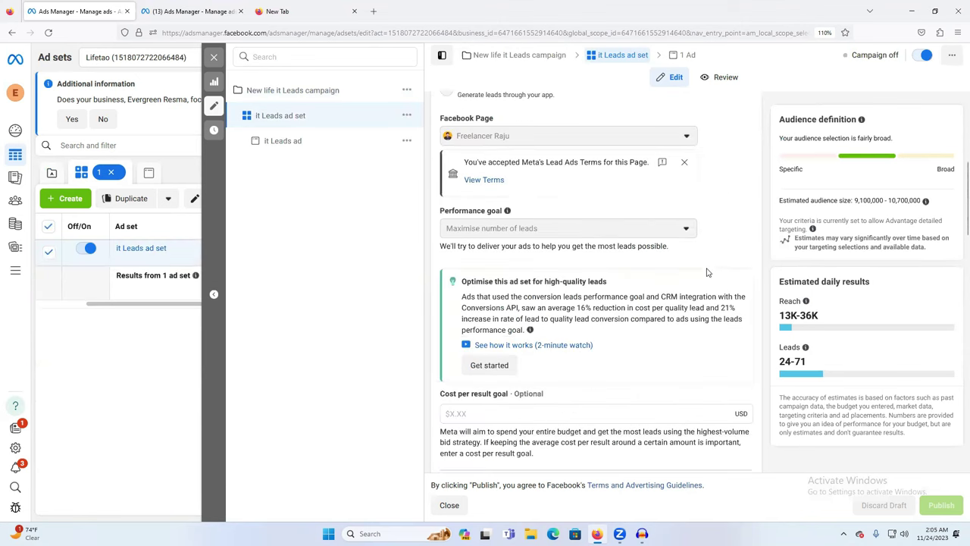
scroll(686, 288, up, 2)
scroll(684, 290, up, 2)
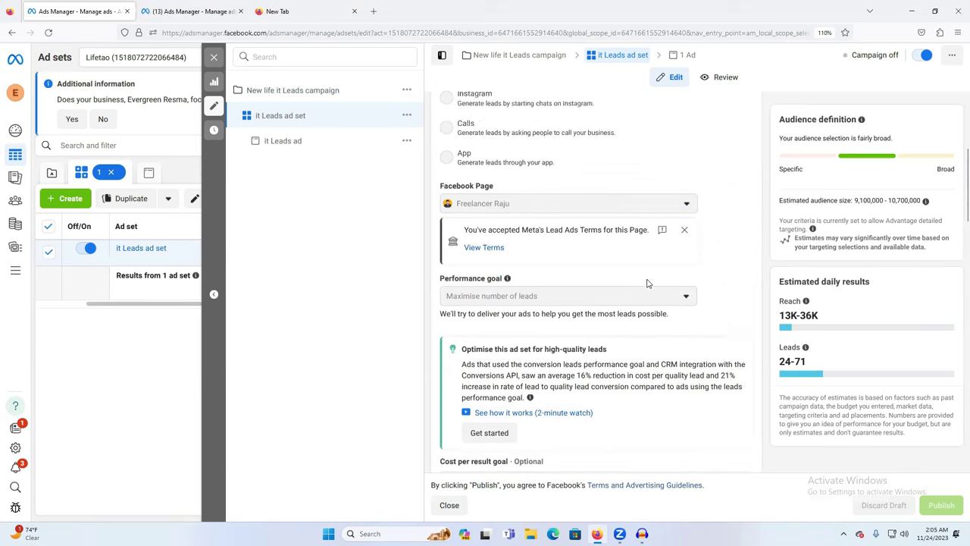
click(683, 297)
Review the it Leads ad set's cost goal, budget schedule, location controls and Advantage+ audience targeting.
scroll(642, 306, down, 10)
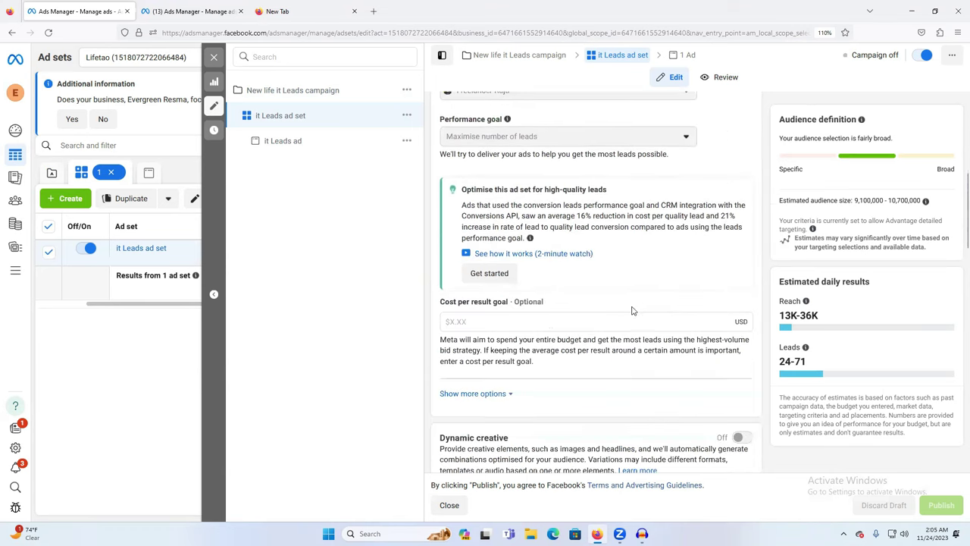
scroll(594, 329, down, 3)
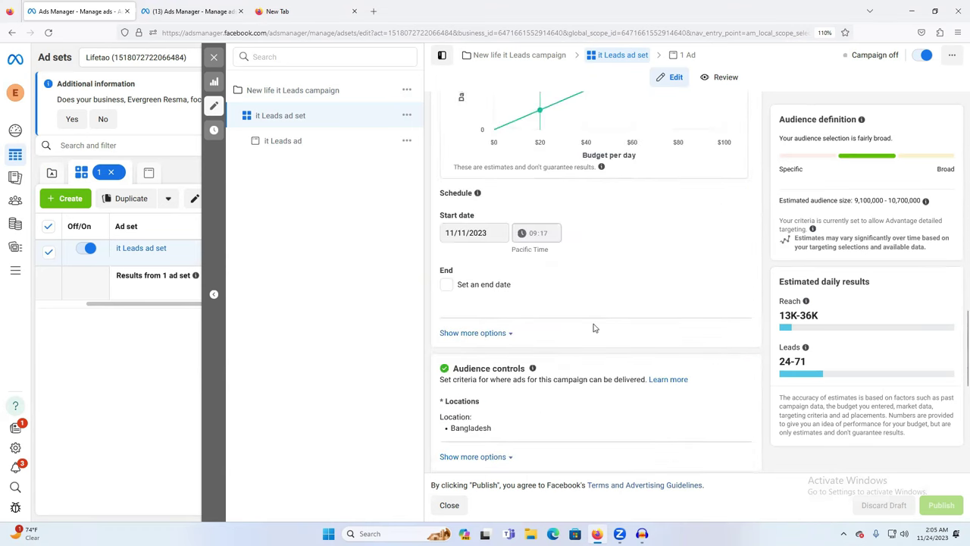
scroll(594, 327, down, 2)
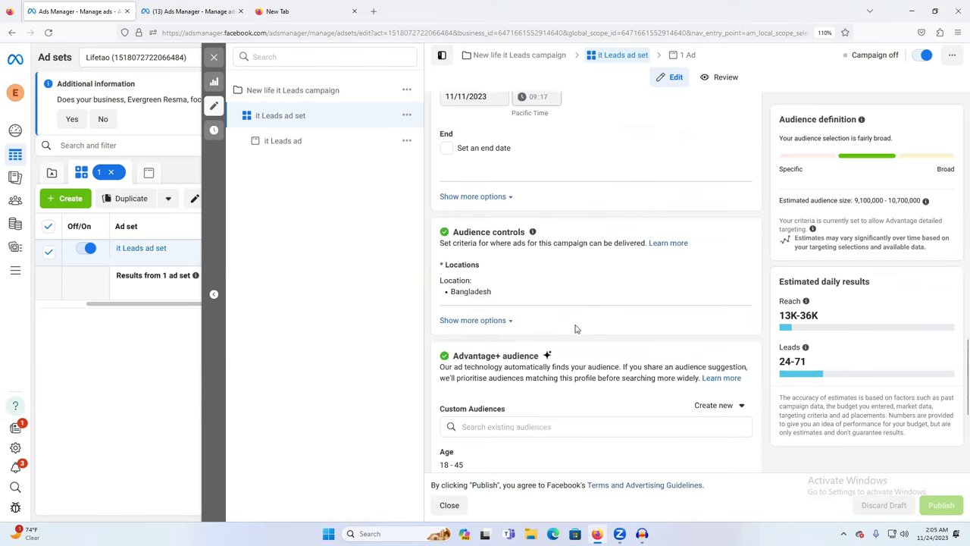
scroll(576, 330, down, 1)
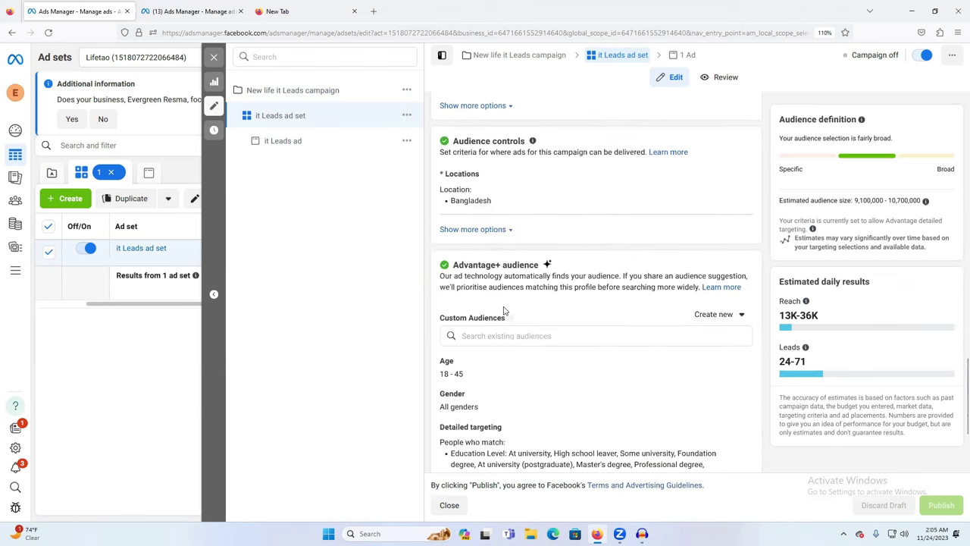
drag(454, 264, 486, 266)
double_click(519, 264)
scroll(644, 296, down, 1)
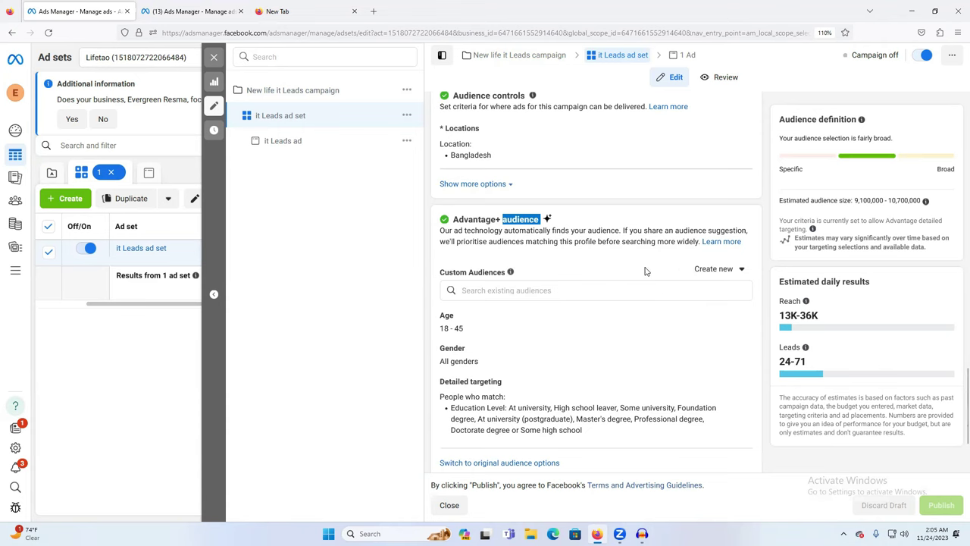
Close the it Leads ad set editor and clear the campaign and ad set selections in the Lifetao account.
click(196, 11)
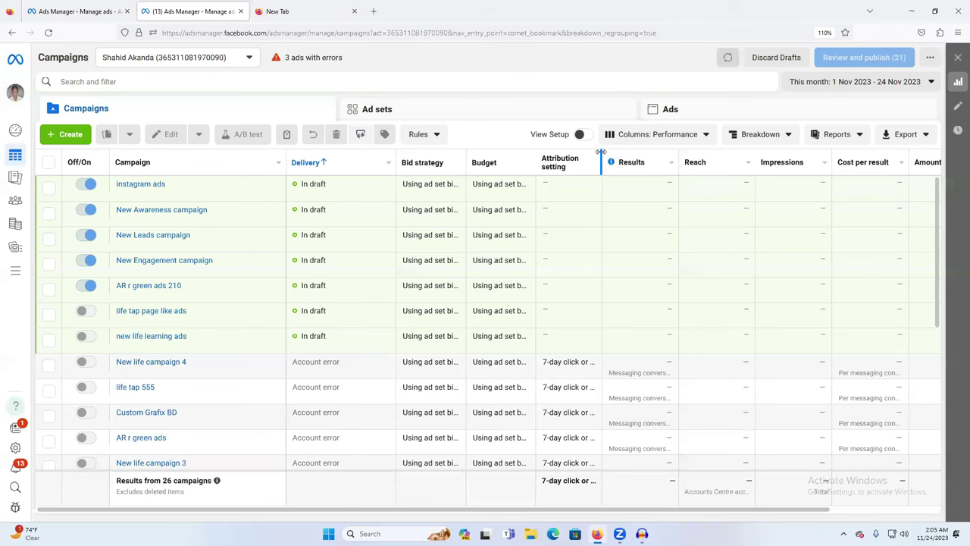
click(107, 7)
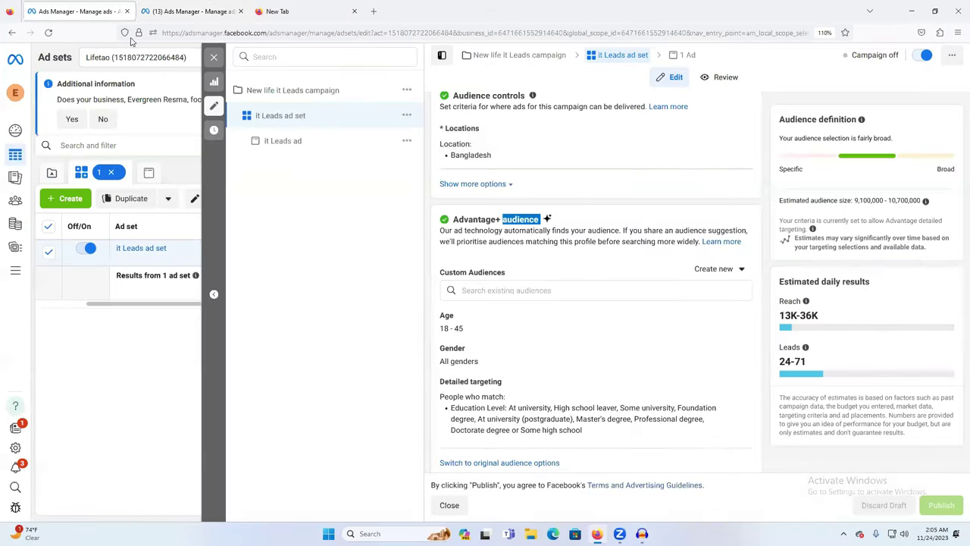
click(215, 59)
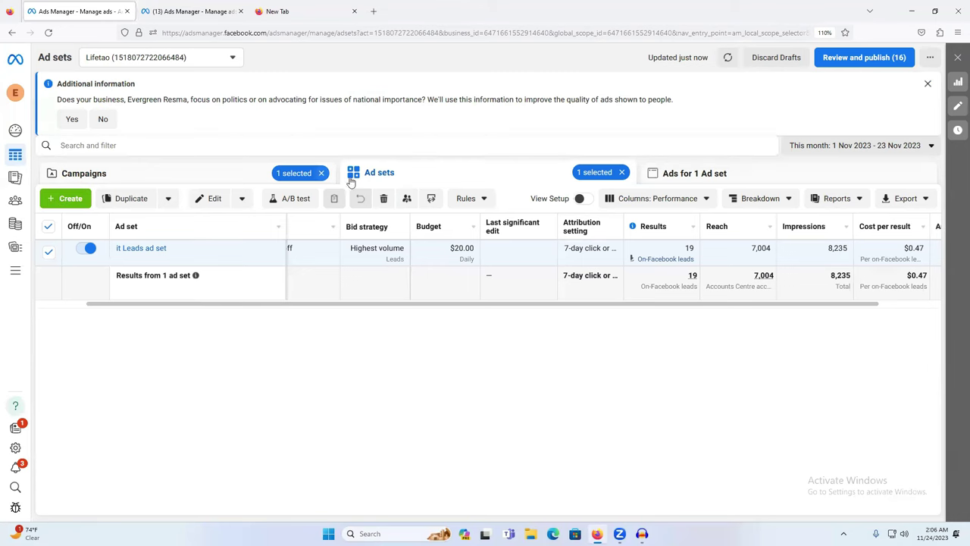
click(321, 173)
click(622, 173)
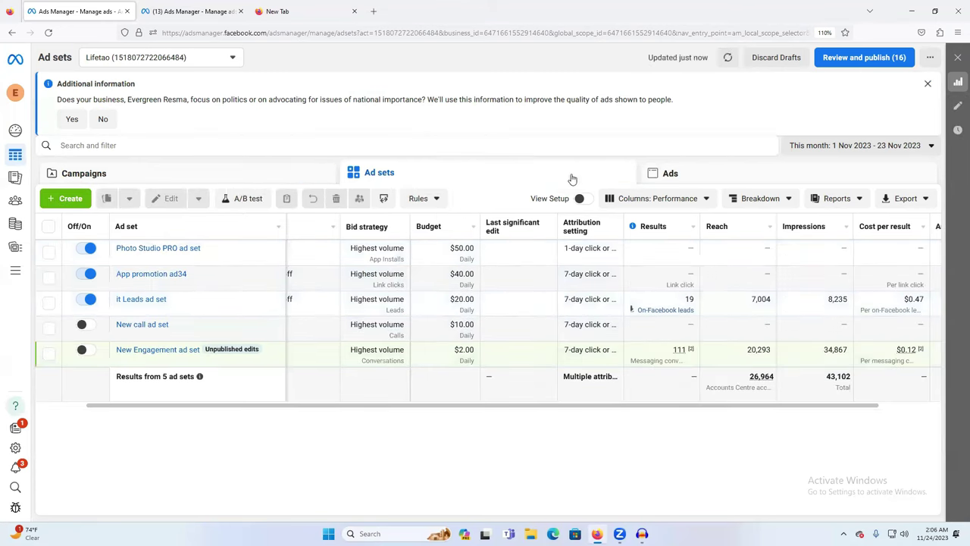
Create a new campaign with the Sales objective, using the manual sales campaign setup.
click(58, 198)
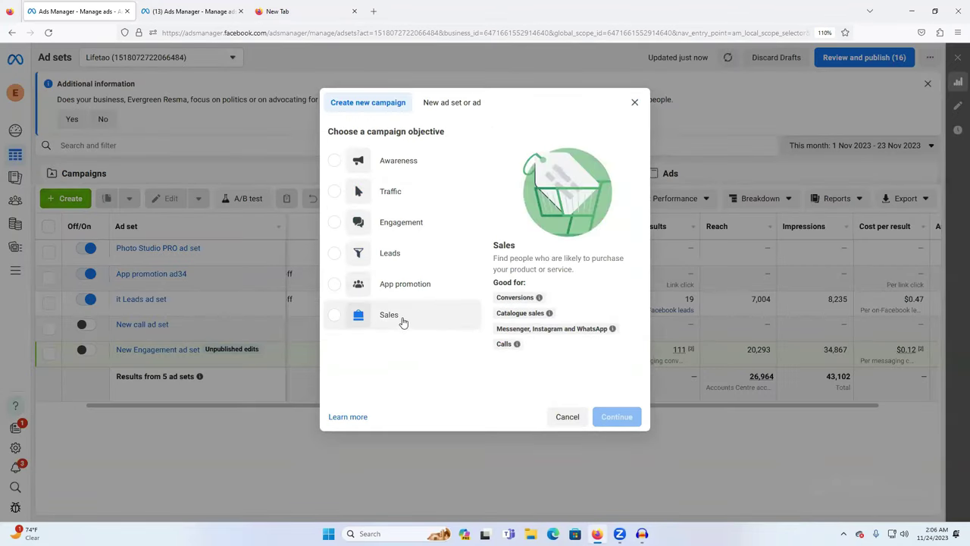
click(335, 320)
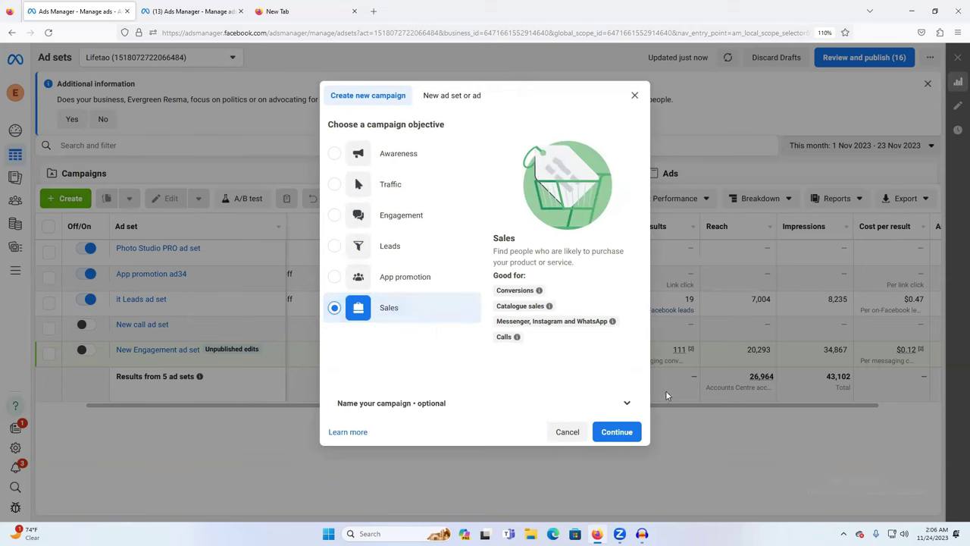
click(620, 435)
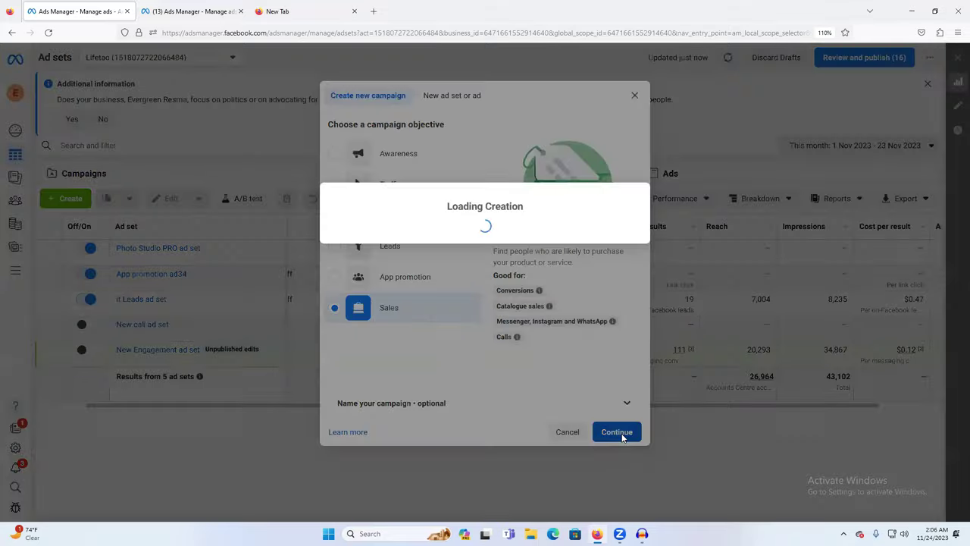
click(499, 338)
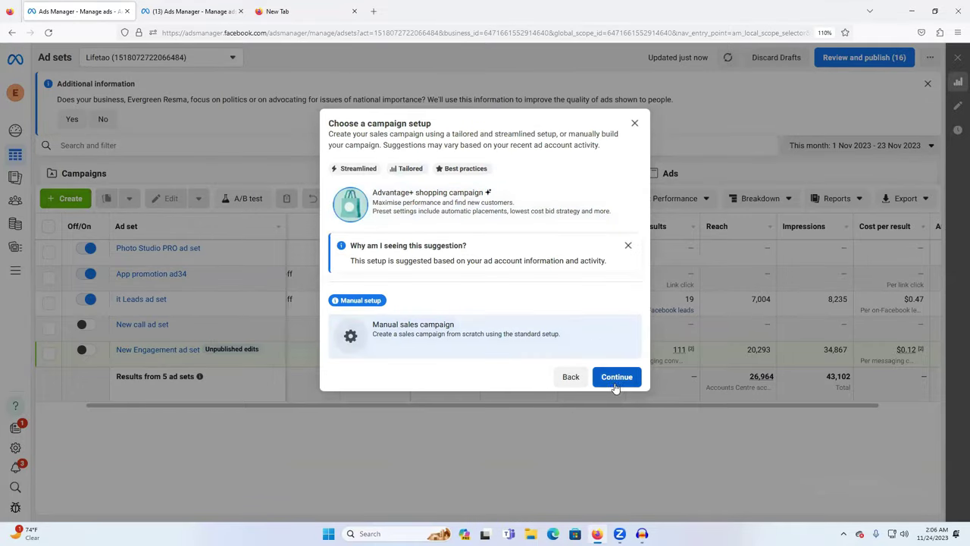
click(615, 378)
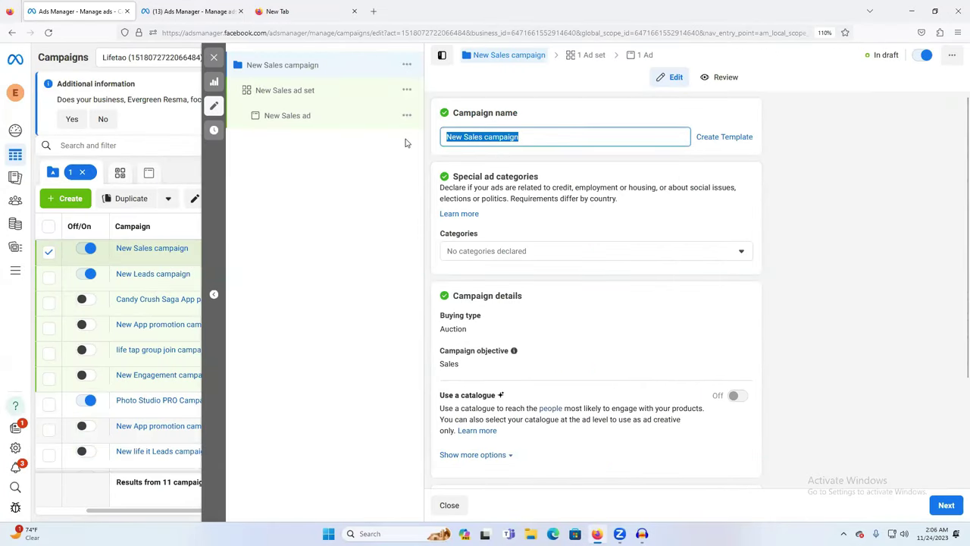
Name the new Sales campaign abc and continue to its ad set settings.
text(ab)
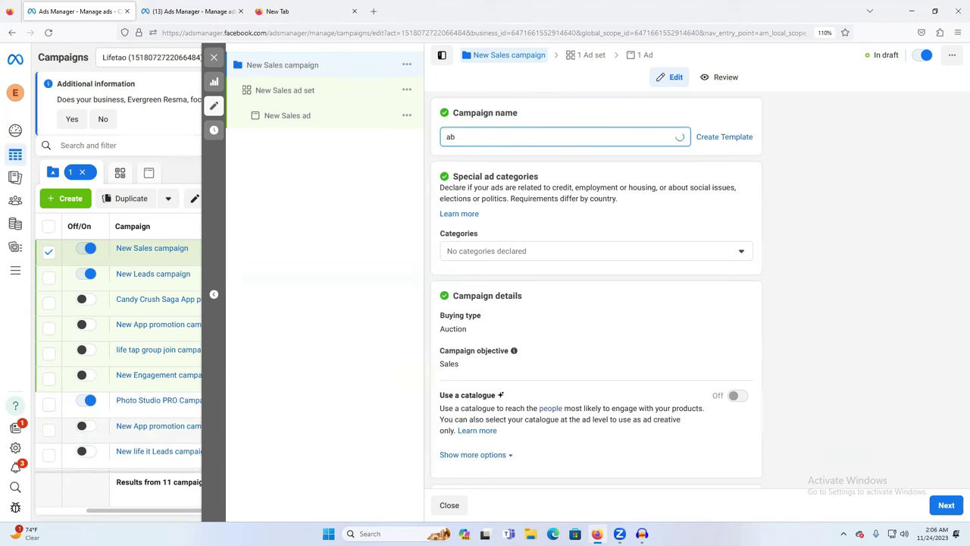
text(c)
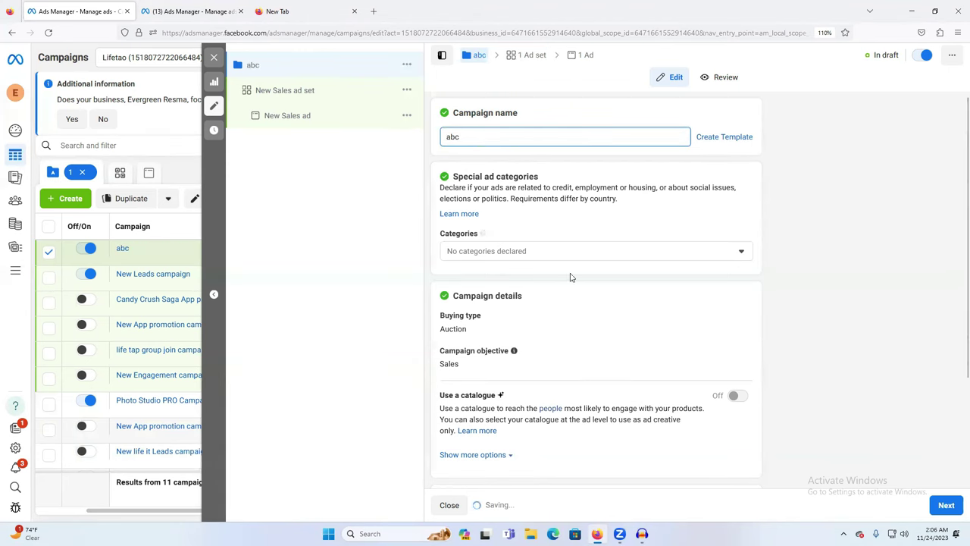
scroll(485, 238, down, 2)
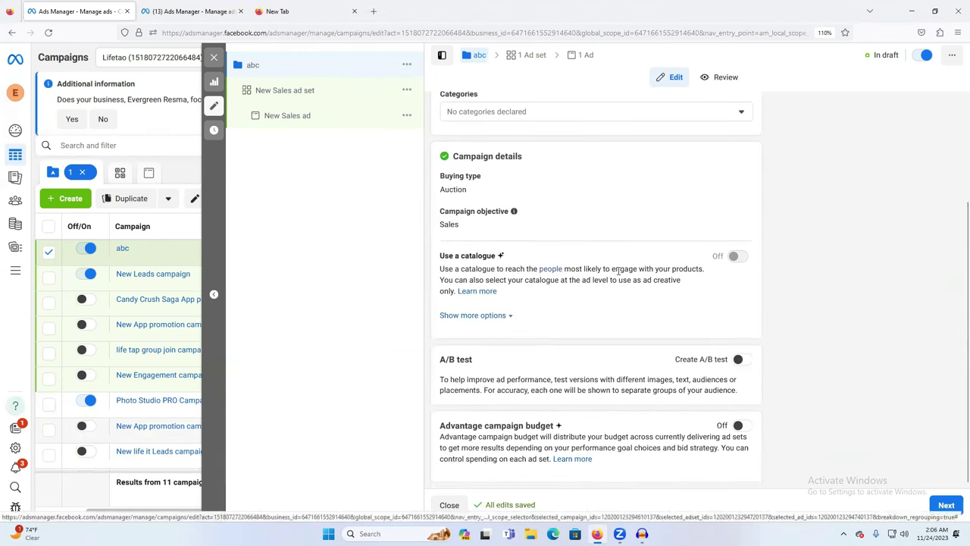
scroll(916, 448, up, 2)
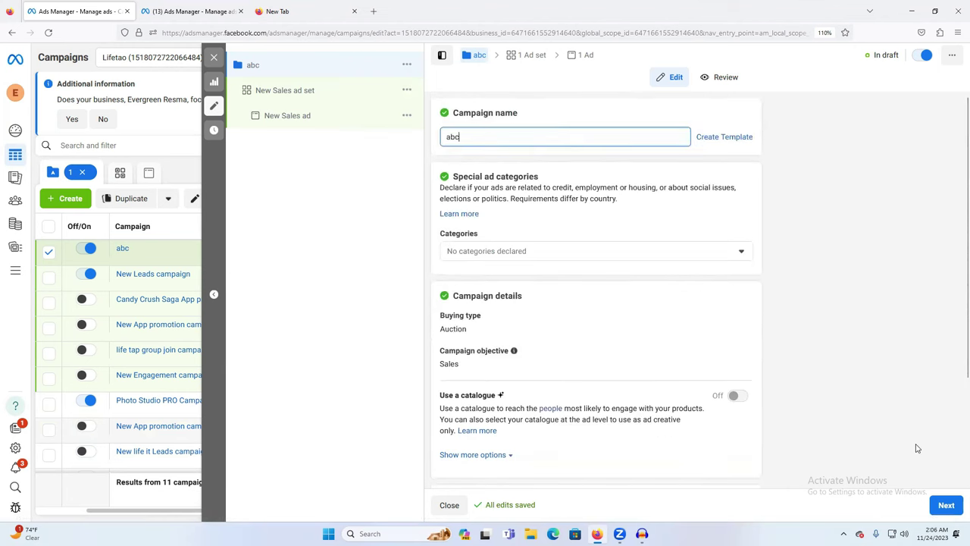
key(Return)
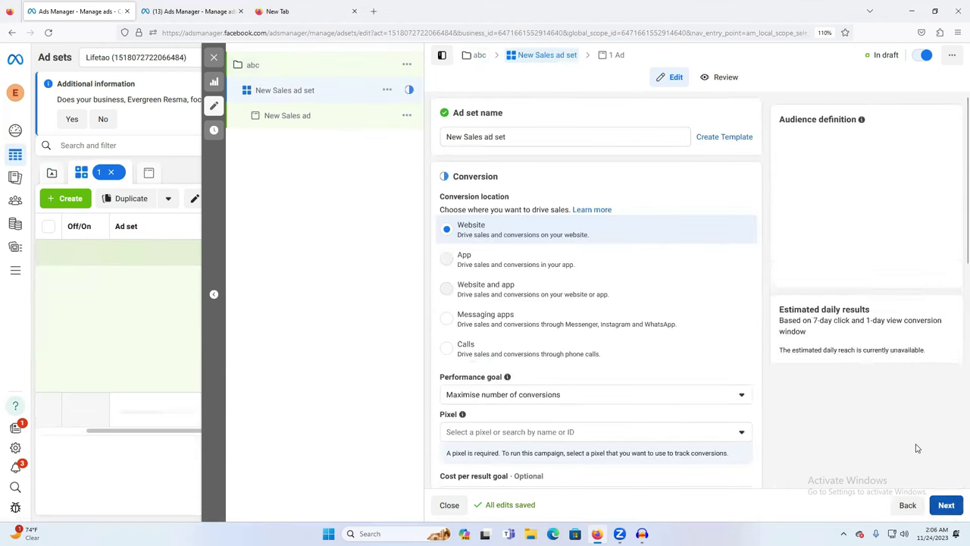
Rename the new campaign's ad set as abc ad set.
double_click(498, 136)
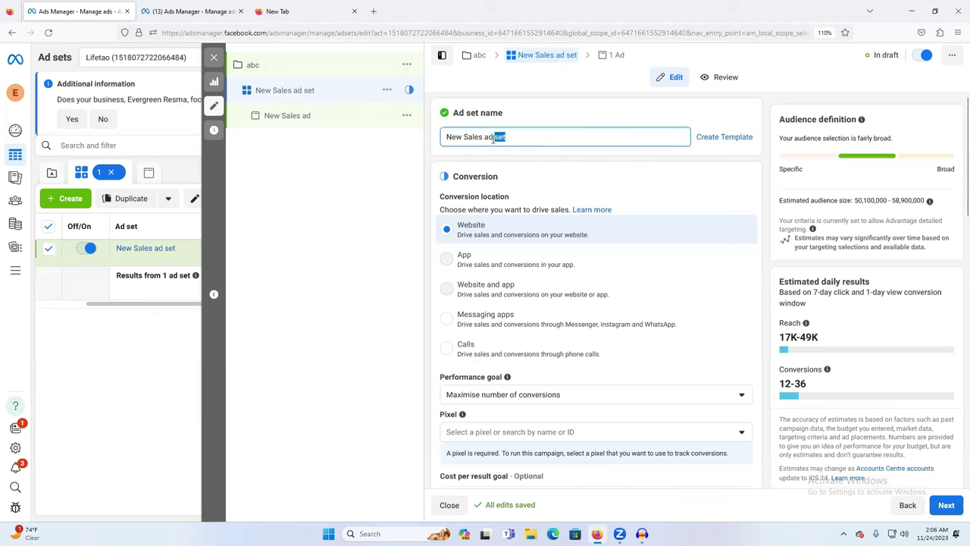
drag(484, 136, 437, 137)
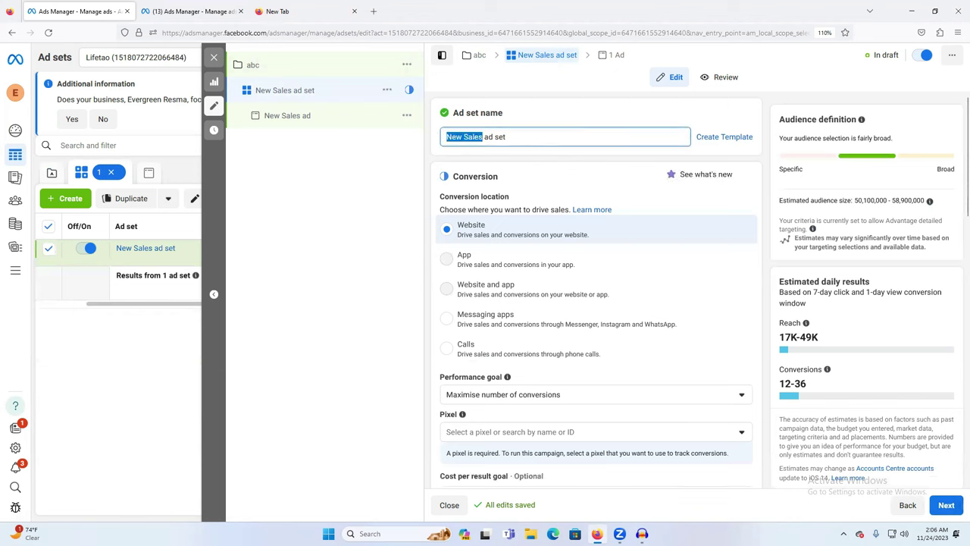
text(s)
key(BackSpace)
text(abc)
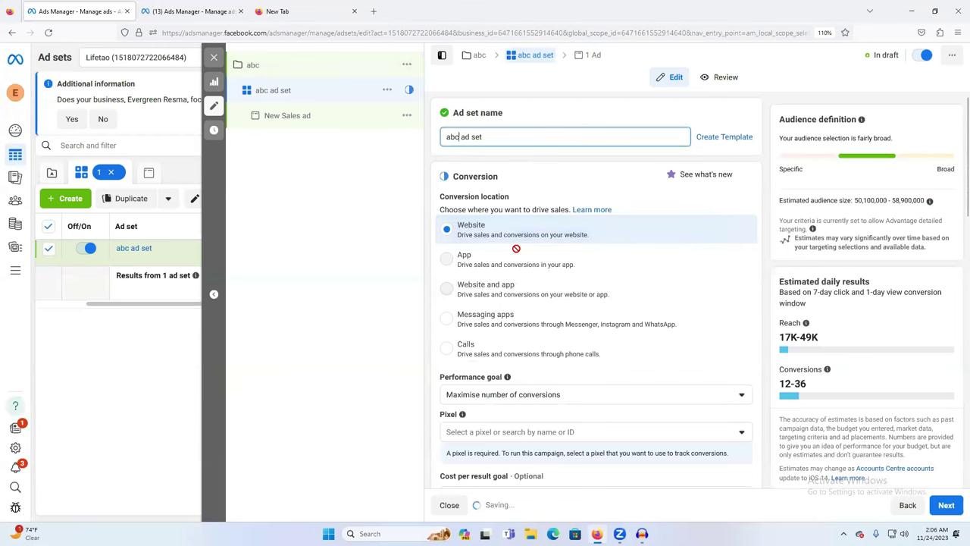
Keep Website as the conversion location and select the first active pixel for tracking conversions.
scroll(448, 220, down, 2)
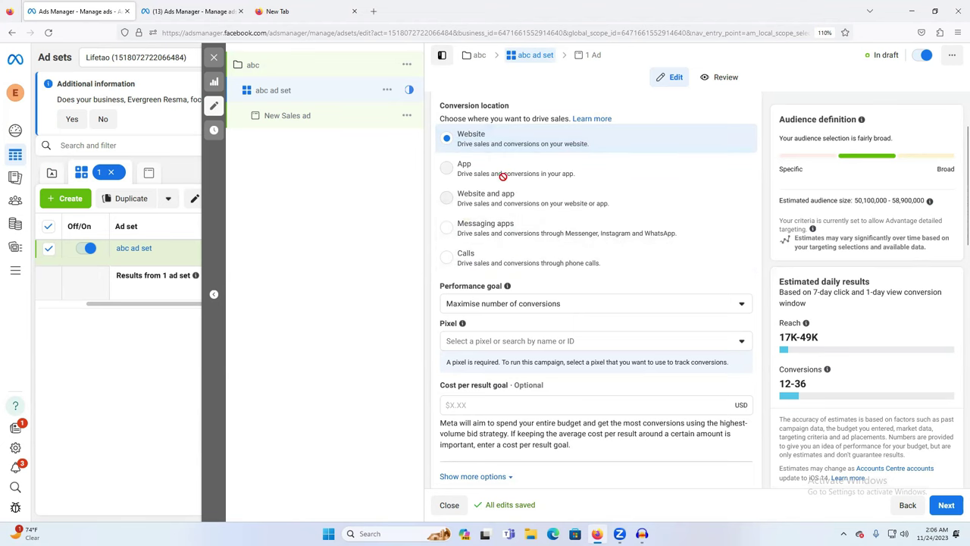
scroll(494, 125, up, 2)
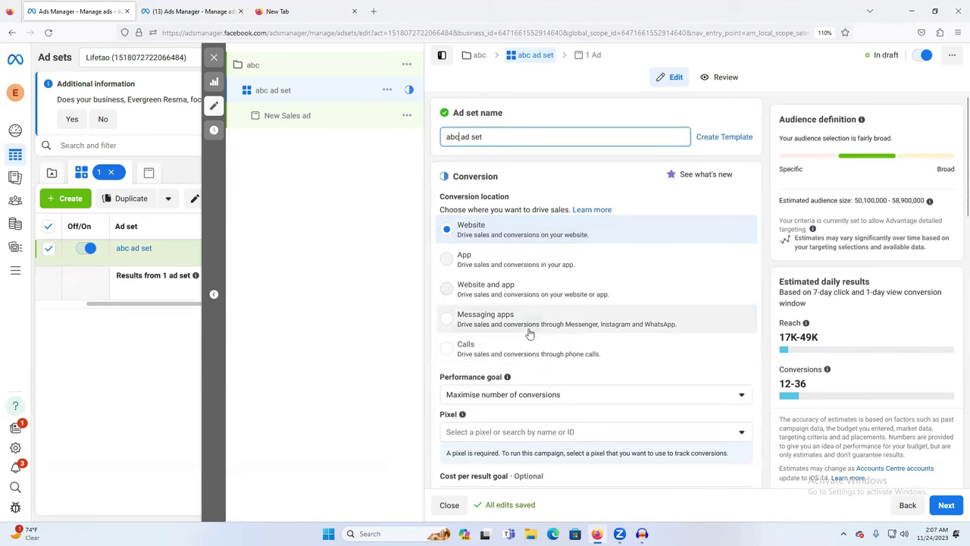
click(535, 235)
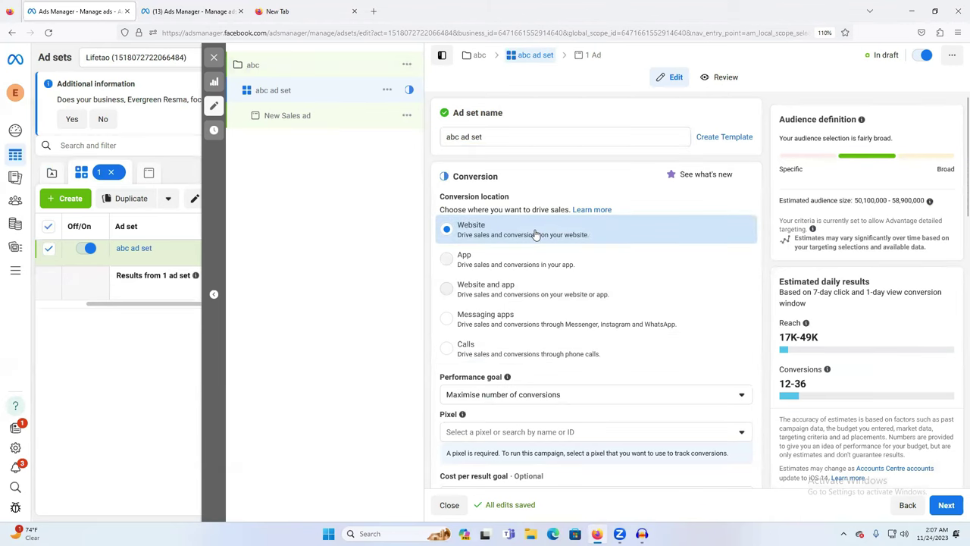
scroll(530, 333, down, 2)
click(505, 347)
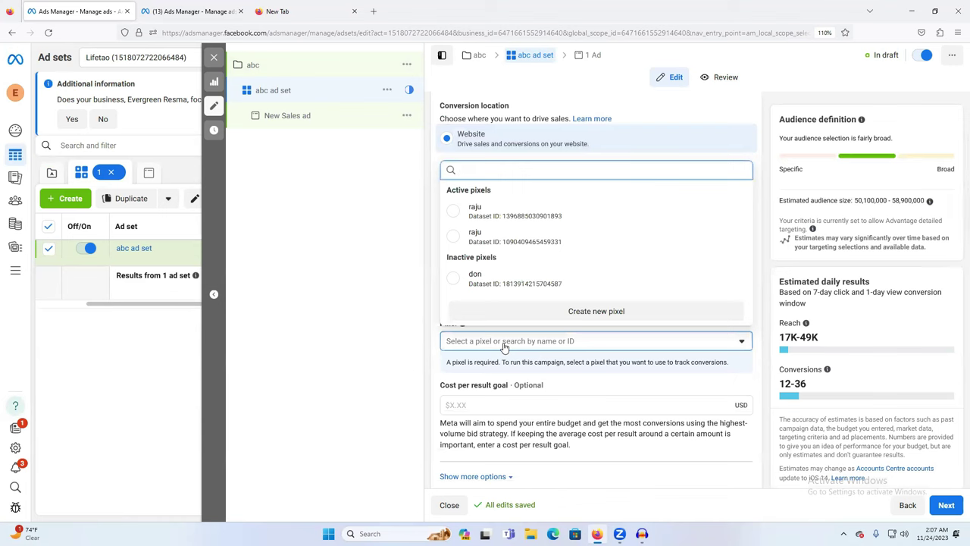
click(530, 220)
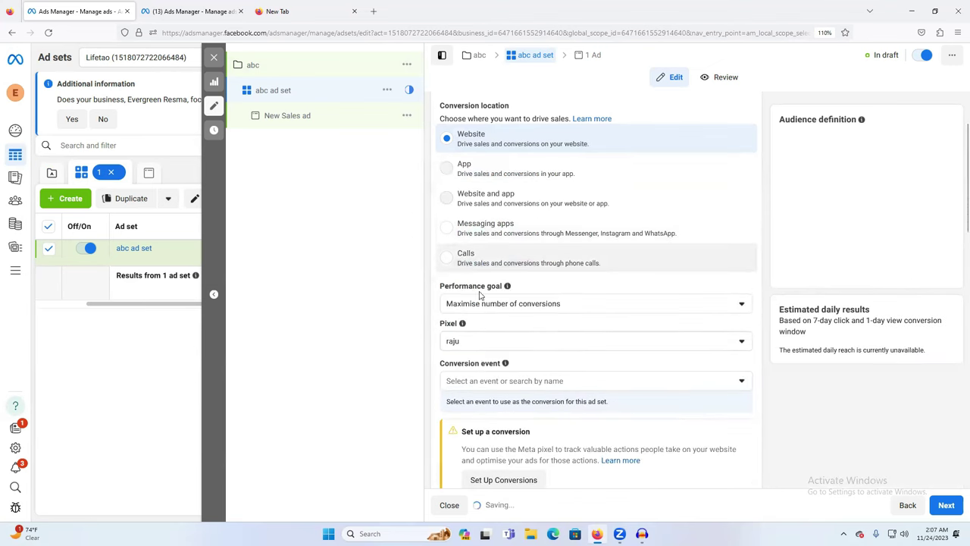
Review the ad set's conversion event, daily budget and schedule settings, including the start date calendar.
scroll(458, 307, down, 1)
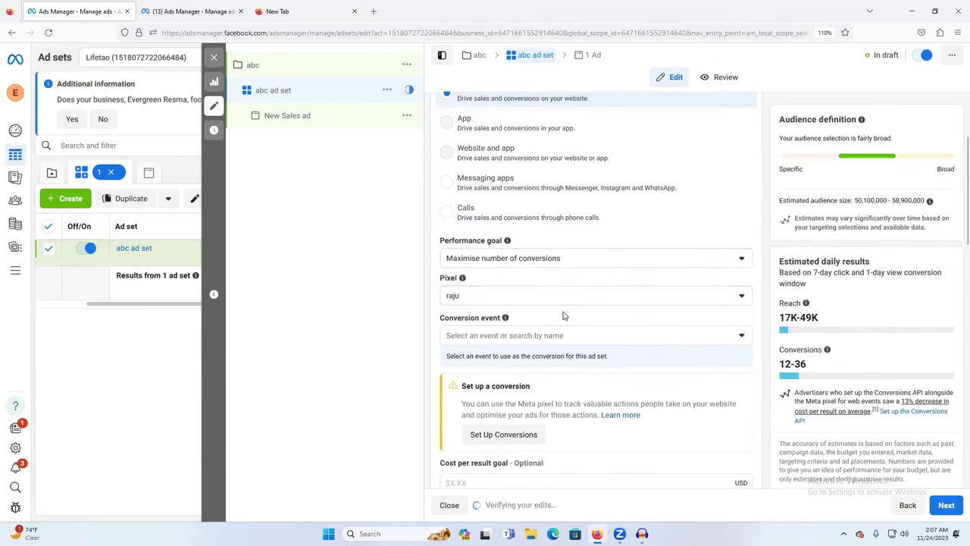
scroll(561, 318, down, 4)
scroll(547, 326, down, 5)
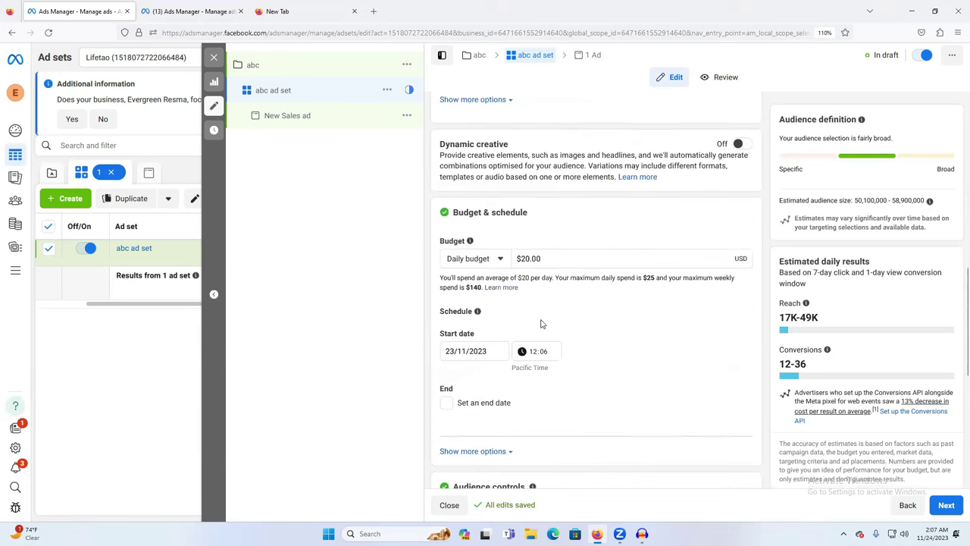
click(529, 259)
scroll(606, 304, down, 2)
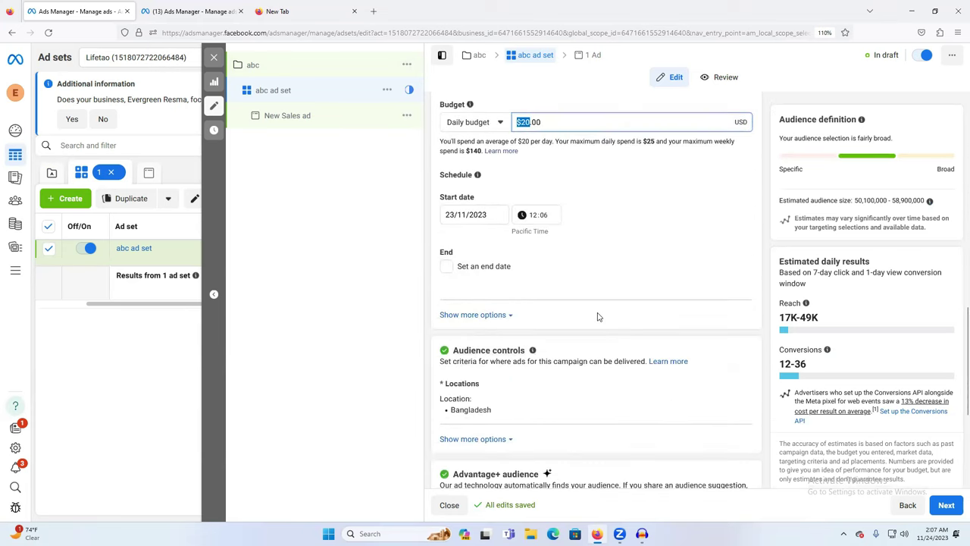
click(483, 216)
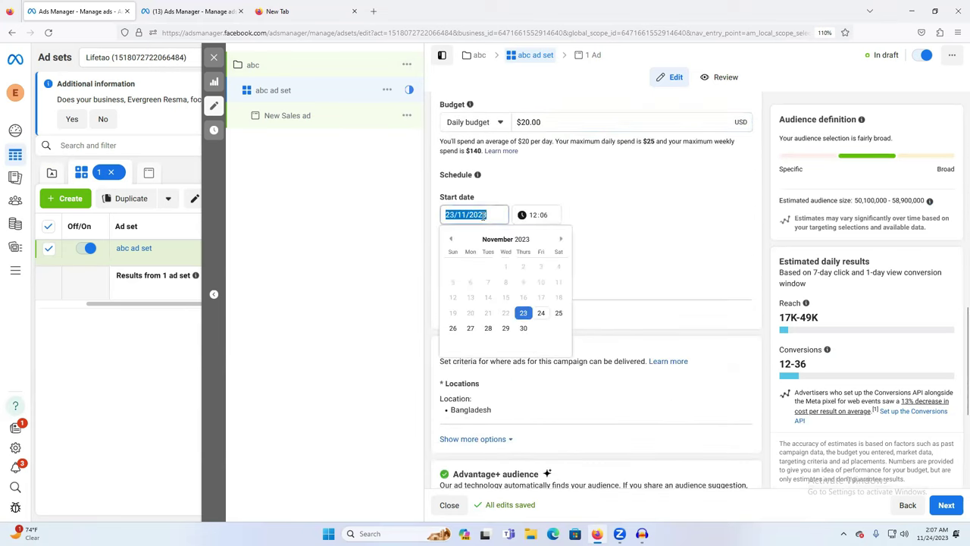
click(602, 217)
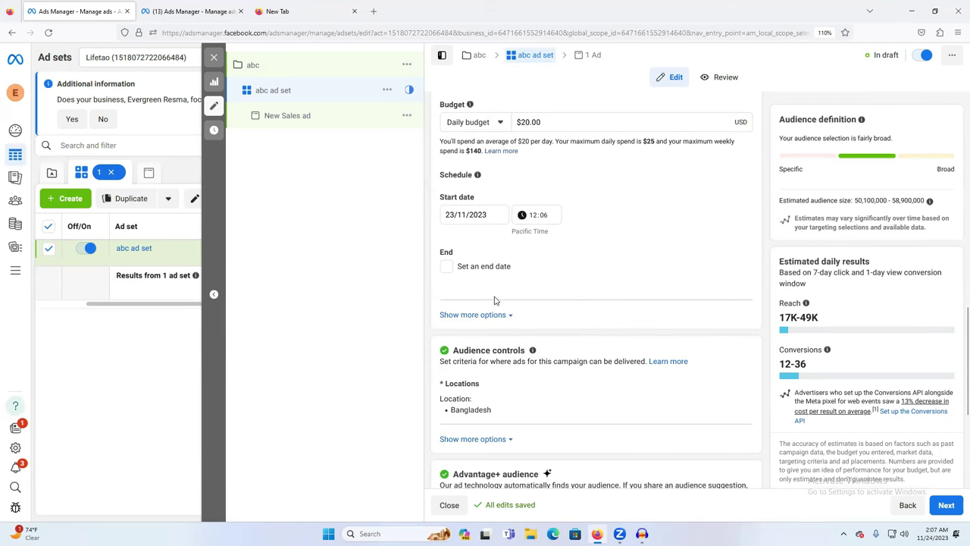
Expand the optional audience suggestion fields under Advantage+ audience in the abc ad set.
scroll(495, 300, down, 2)
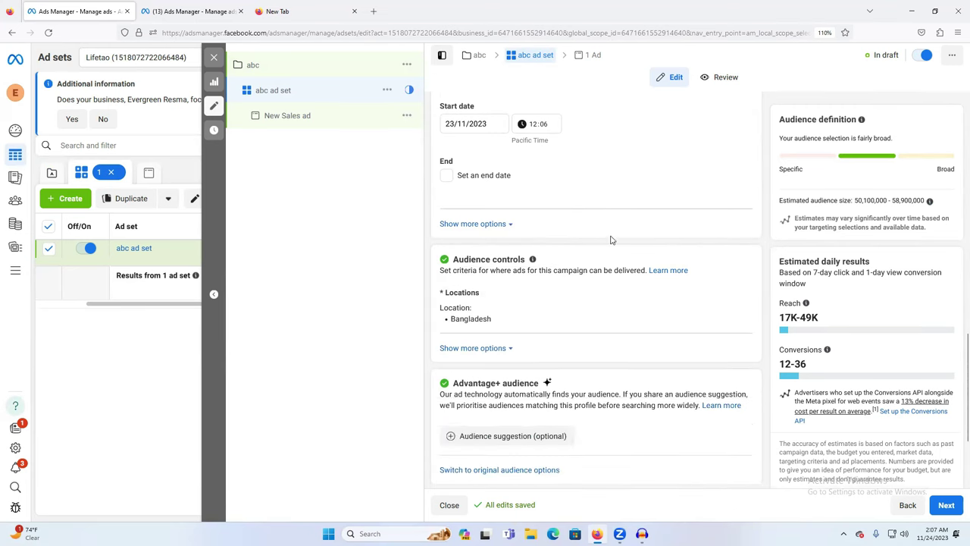
scroll(616, 270, down, 3)
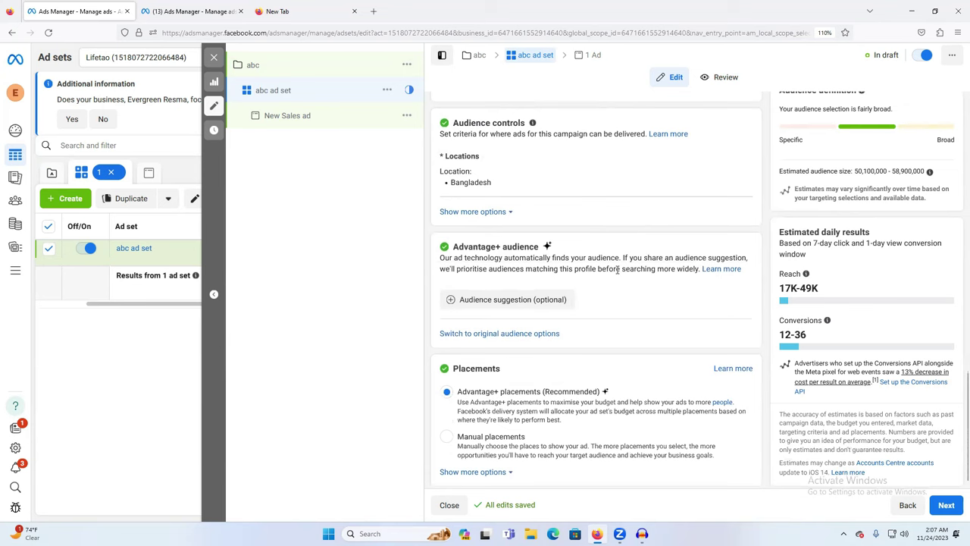
click(505, 301)
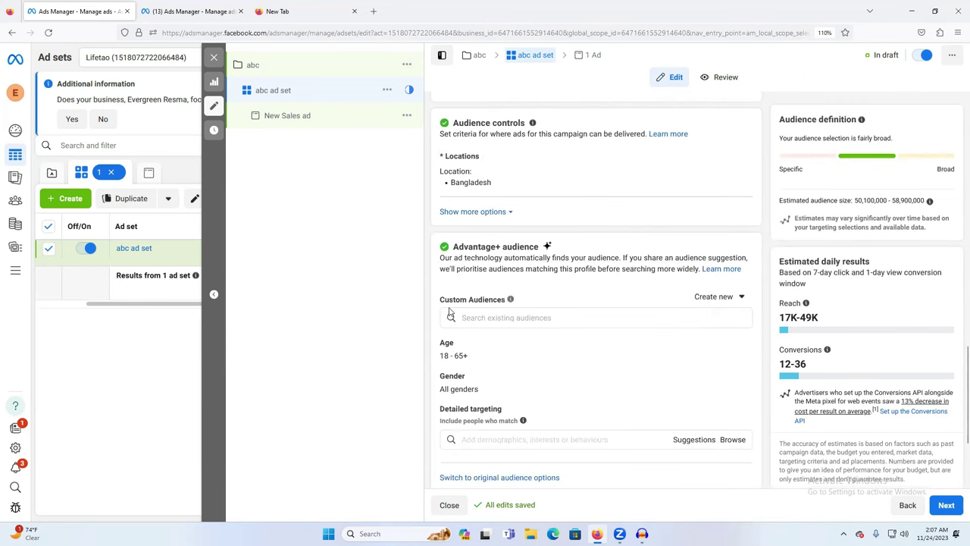
scroll(496, 317, down, 1)
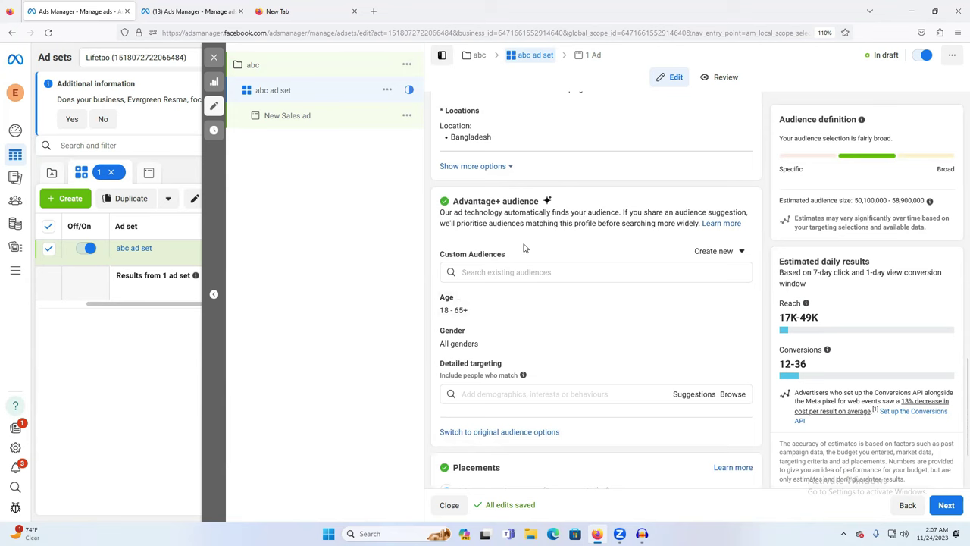
drag(457, 201, 549, 201)
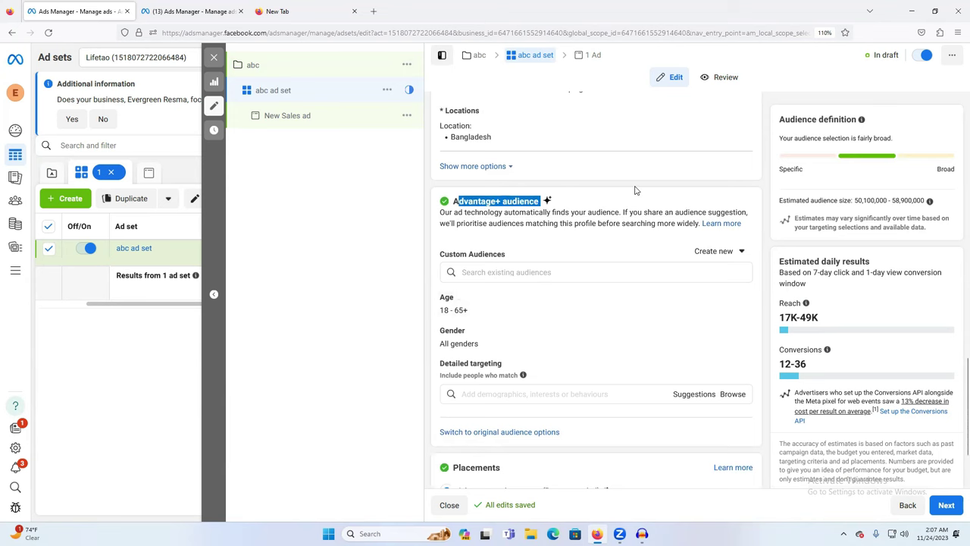
Open the ad set's audience location controls for editing and examine the Bangladesh targeting on the map.
scroll(644, 228, up, 2)
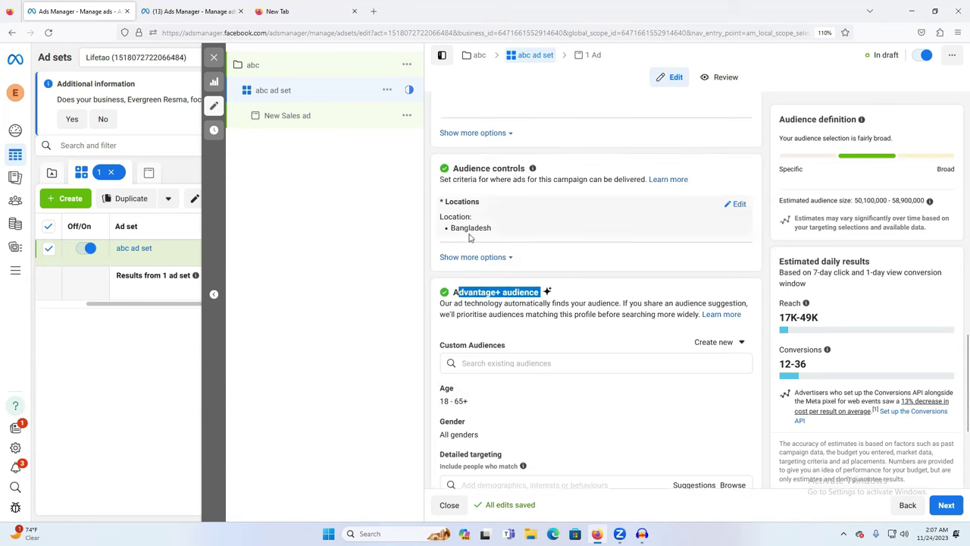
click(737, 204)
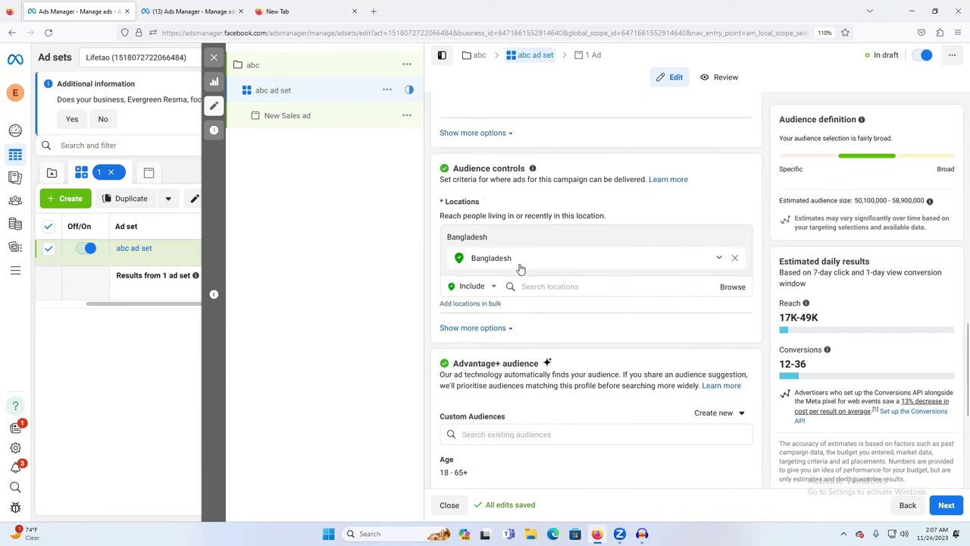
click(546, 286)
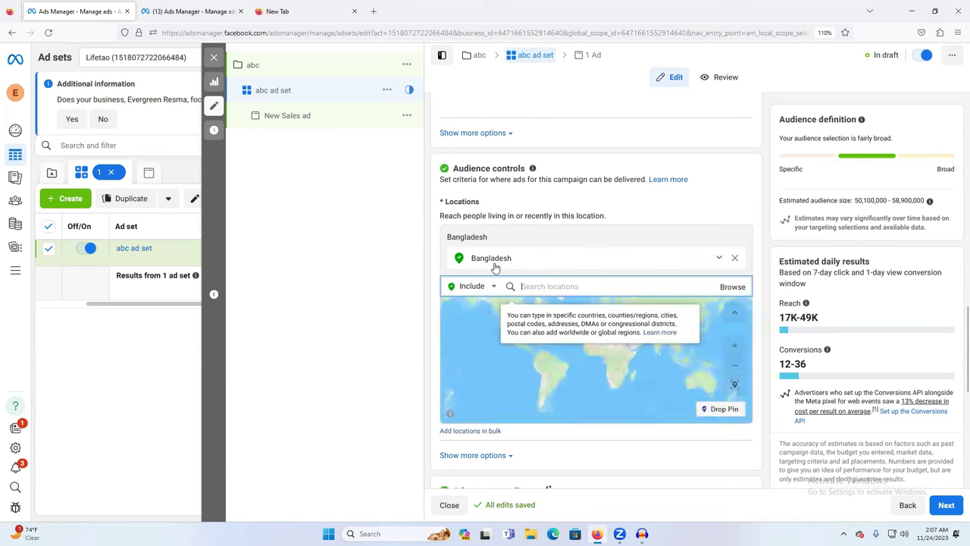
click(374, 309)
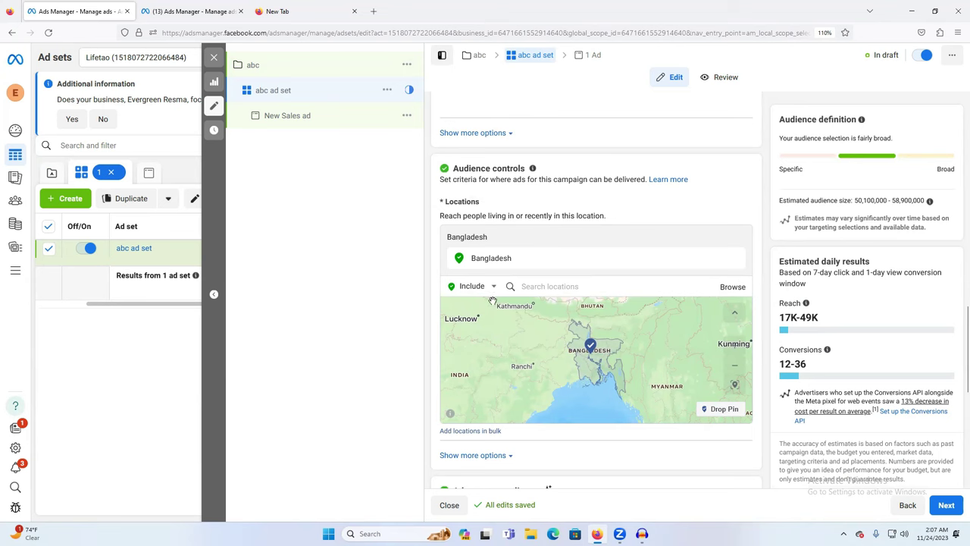
Review the Advantage+ audience's age, gender and detailed targeting fields and show the options for creating a new audience.
scroll(493, 301, down, 3)
scroll(415, 317, down, 1)
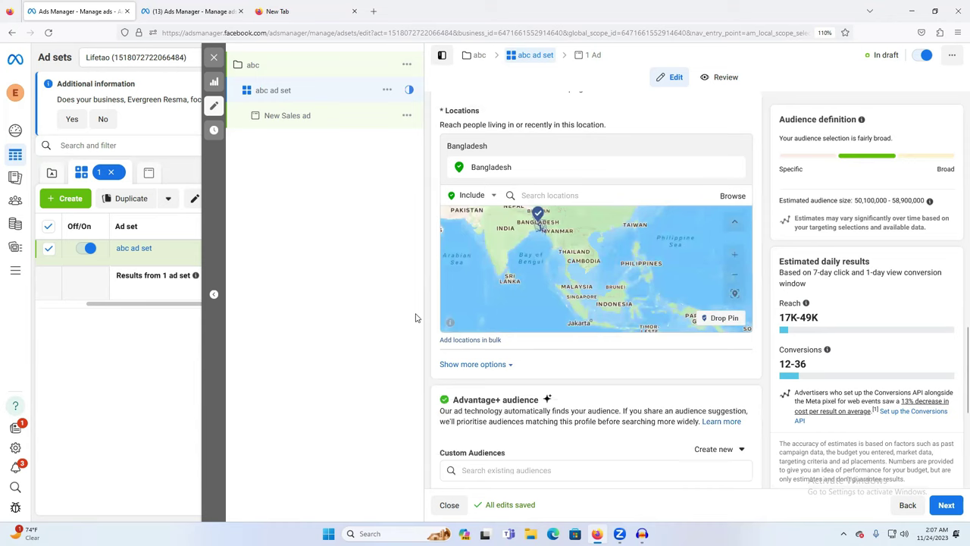
scroll(418, 319, down, 2)
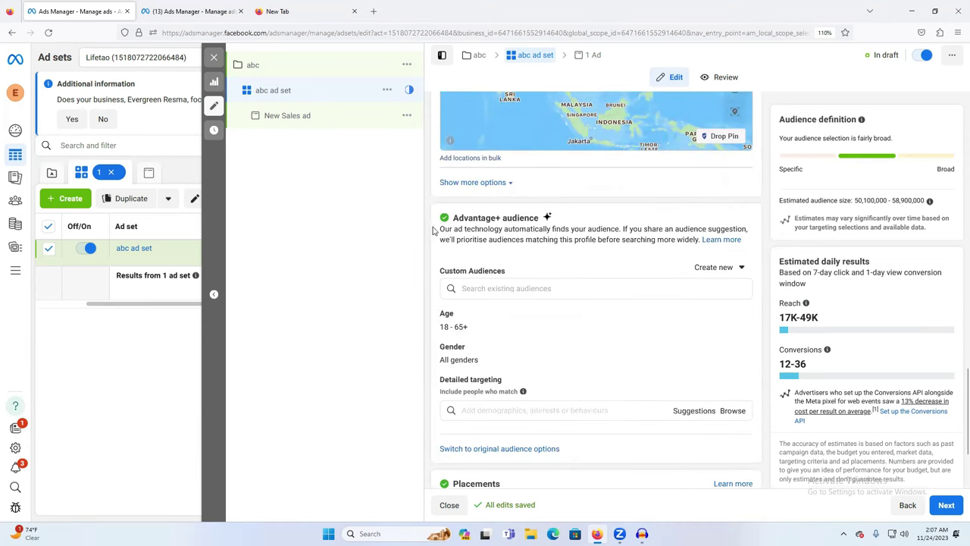
drag(438, 224, 544, 218)
click(586, 219)
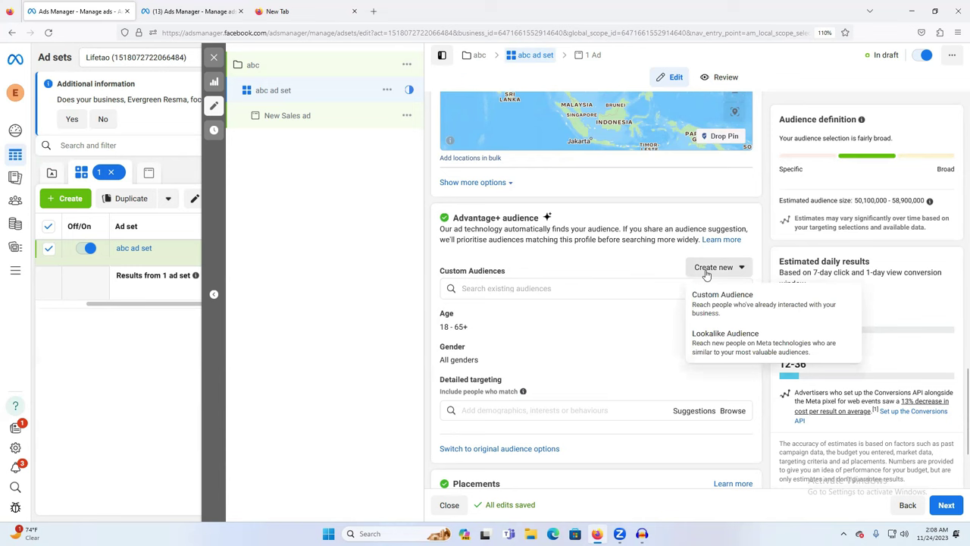
Start a new Custom Audience for the ad set with Lead form as its Meta source.
click(740, 301)
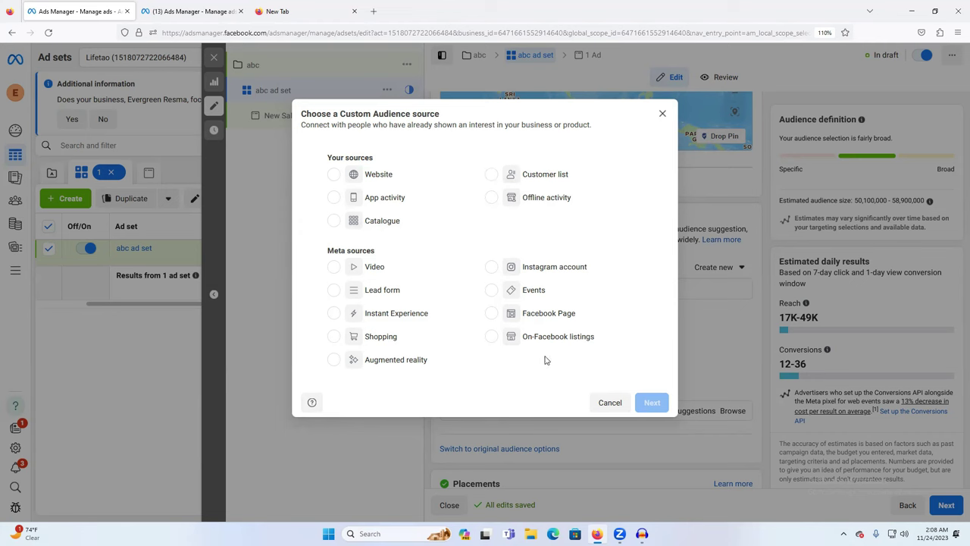
click(491, 316)
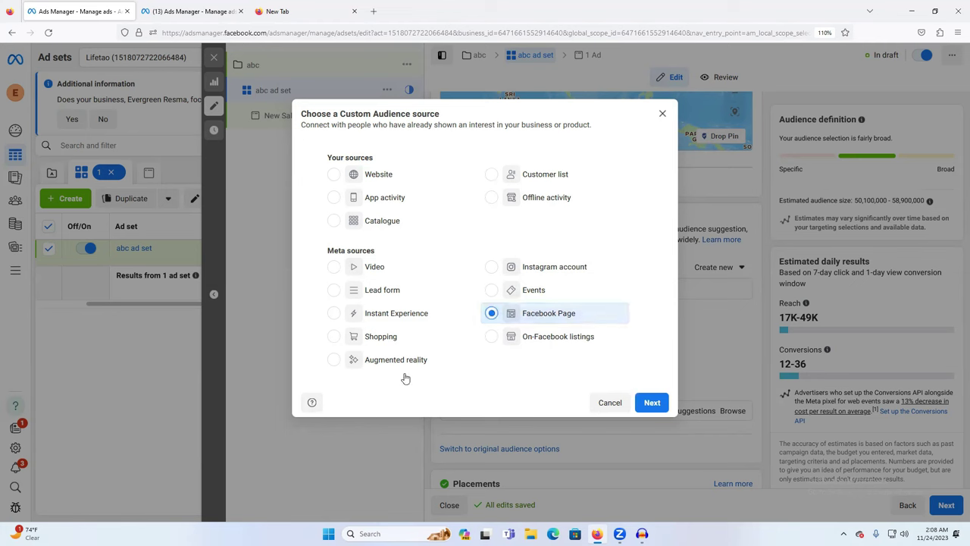
click(334, 292)
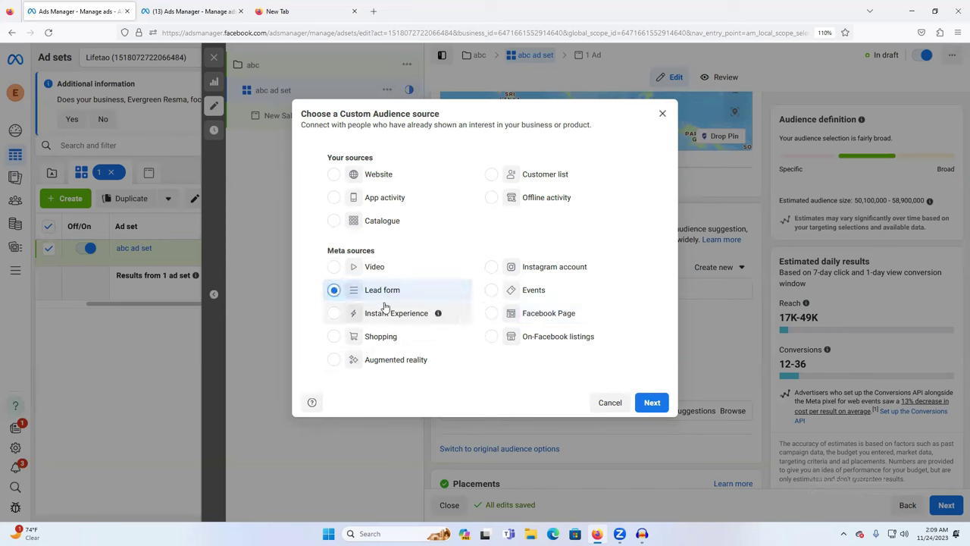
click(651, 405)
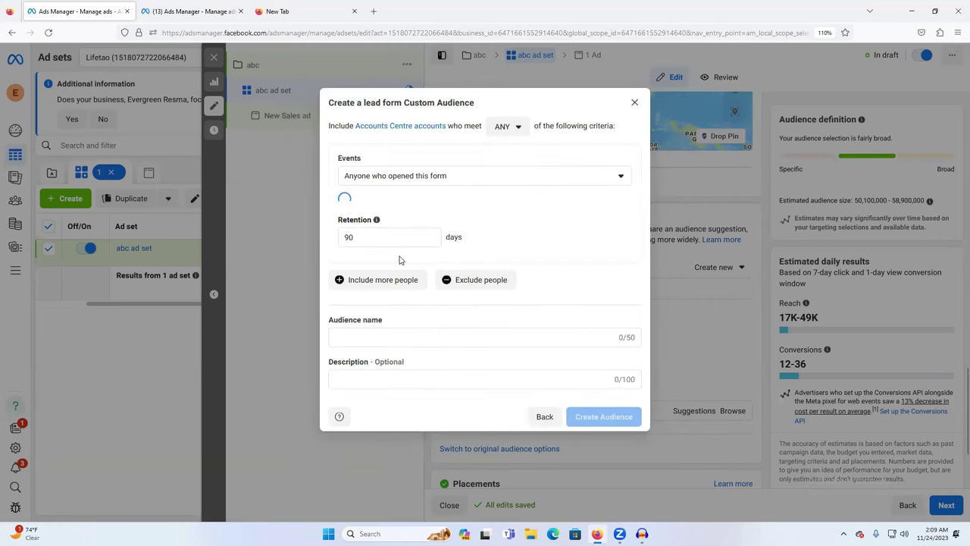
Review the lead form audience's event options, select the freelancer's Facebook Page and show its available lead forms.
click(413, 159)
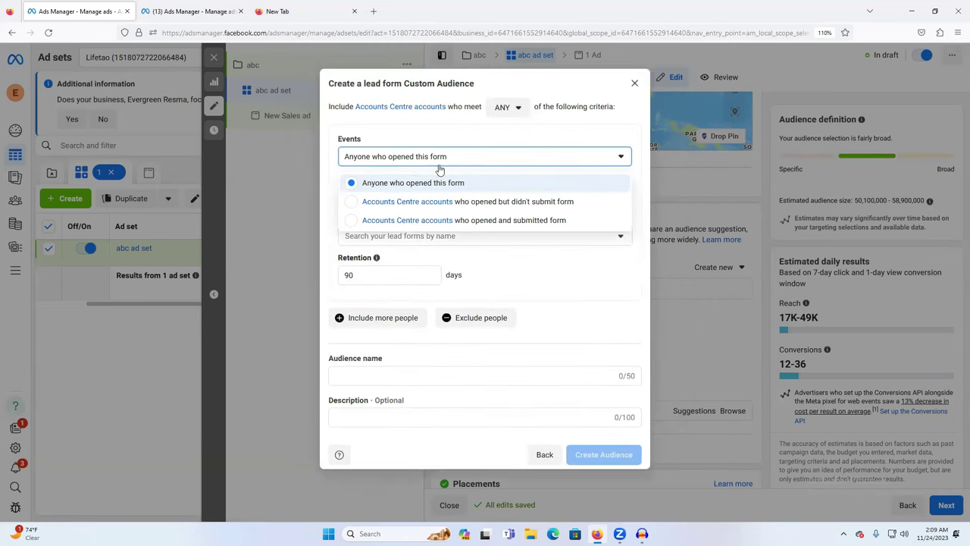
click(578, 132)
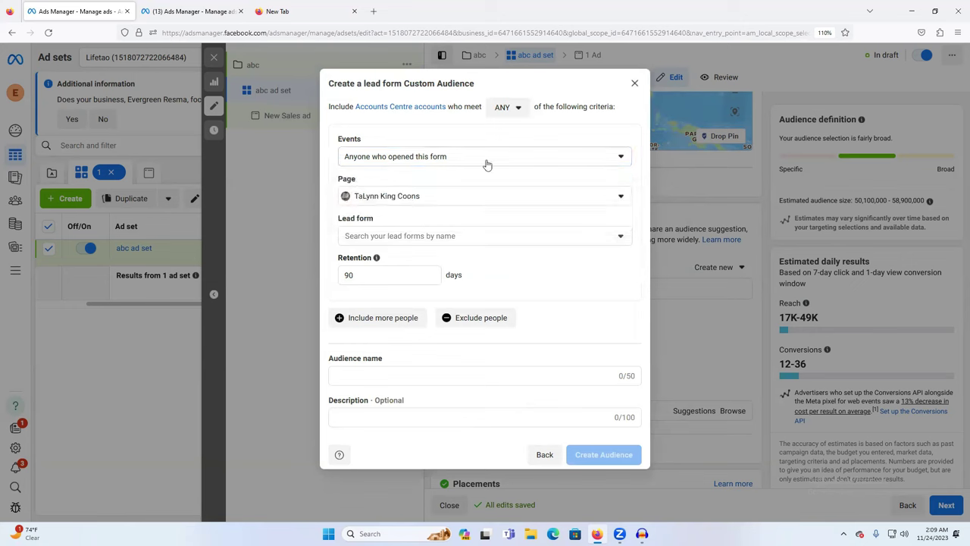
click(445, 201)
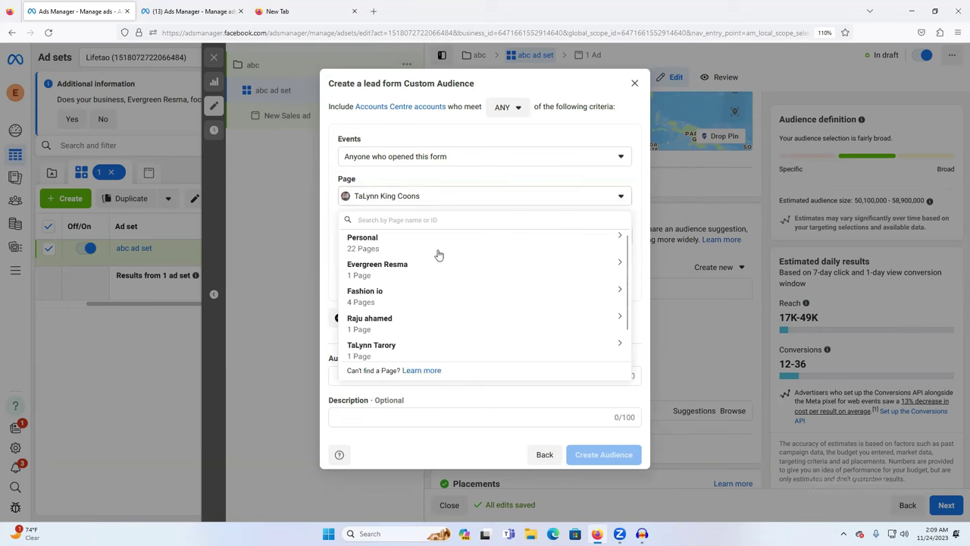
scroll(436, 280, down, 5)
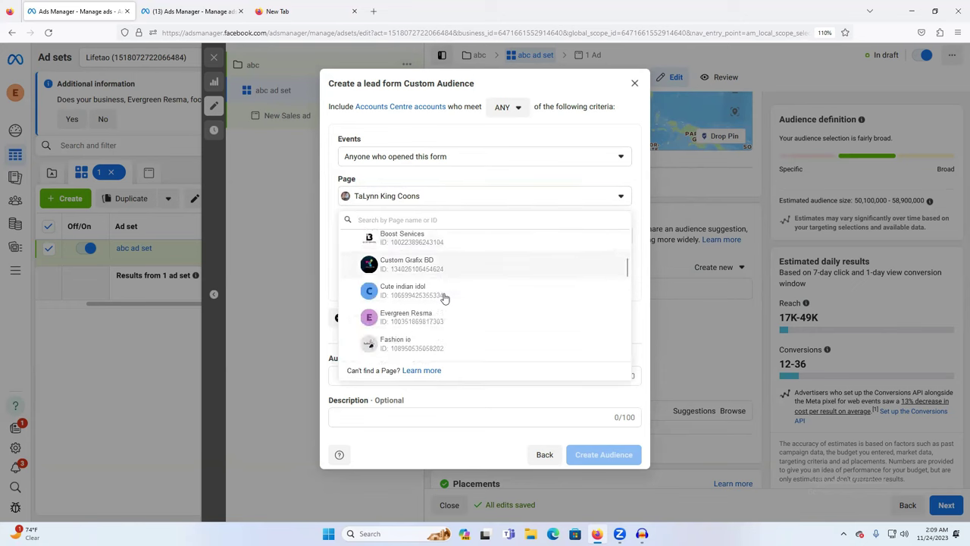
click(413, 333)
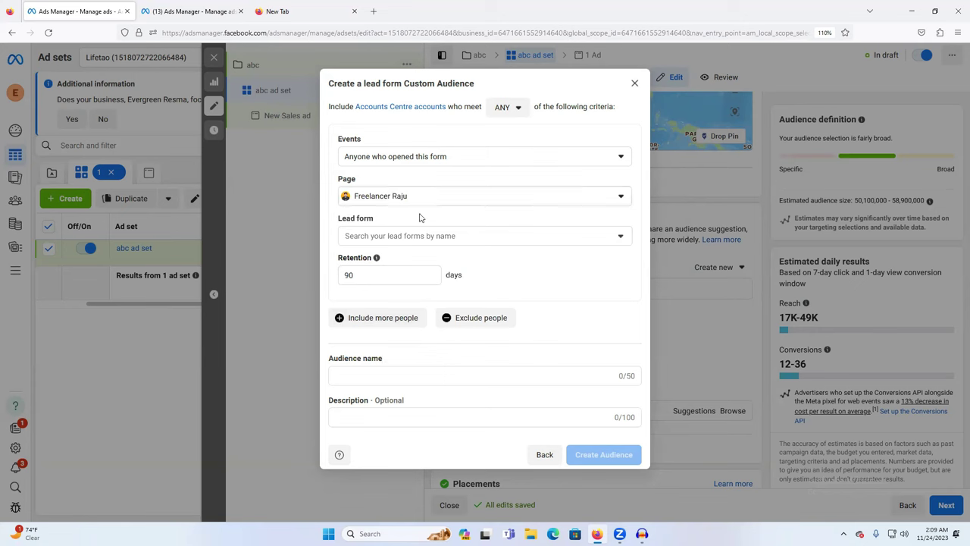
click(395, 238)
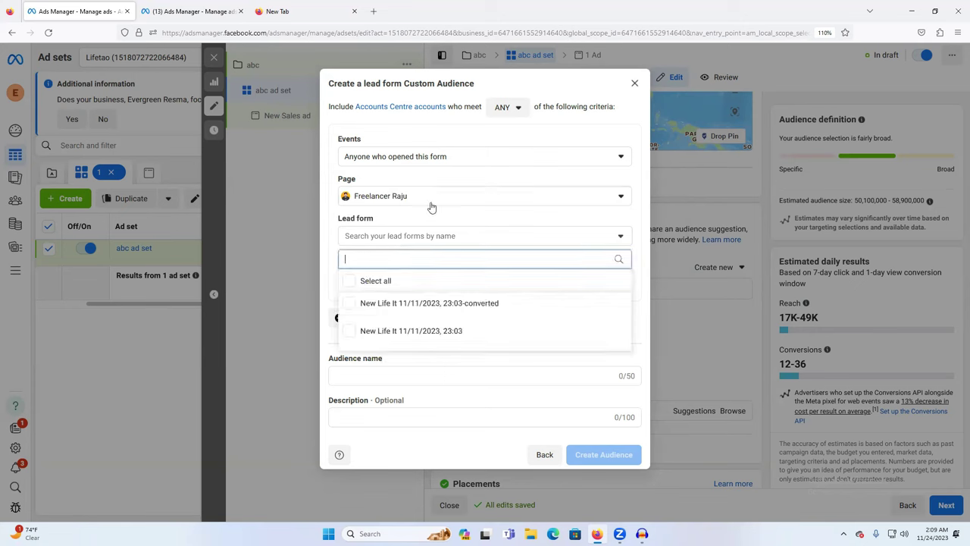
click(332, 174)
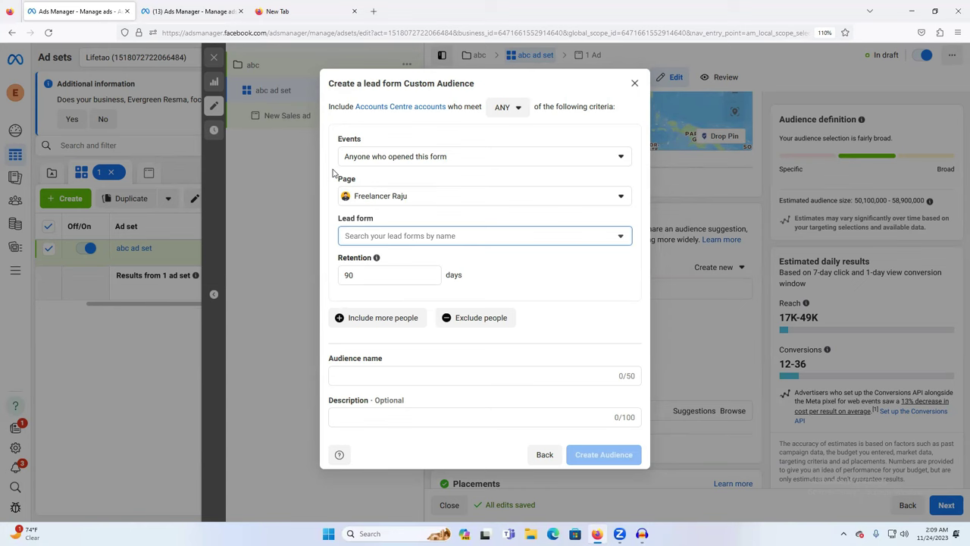
click(361, 242)
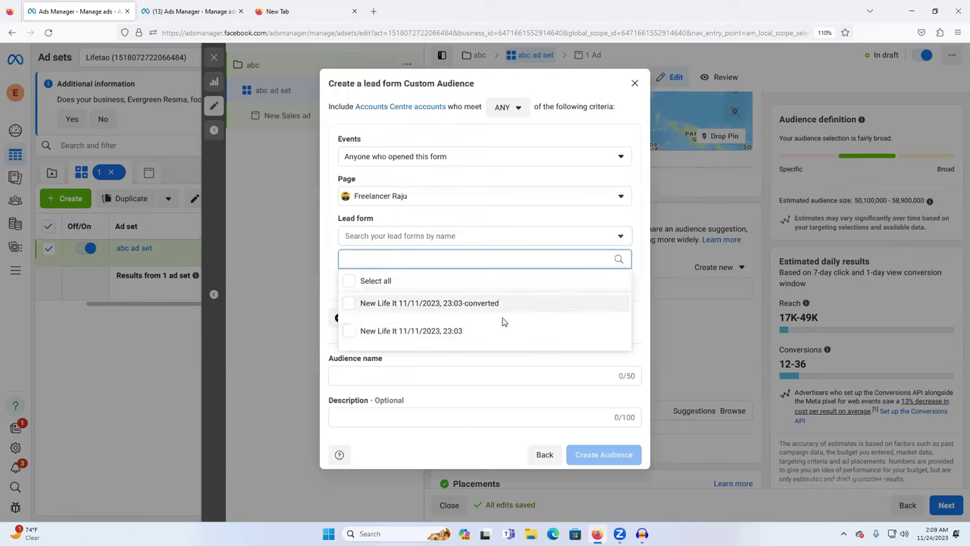
mouse_move(487, 310)
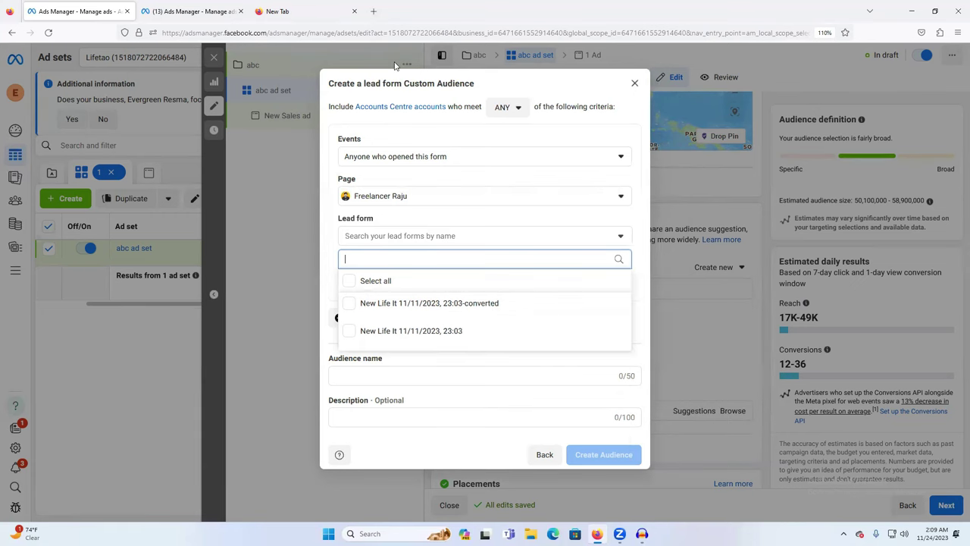
click(373, 11)
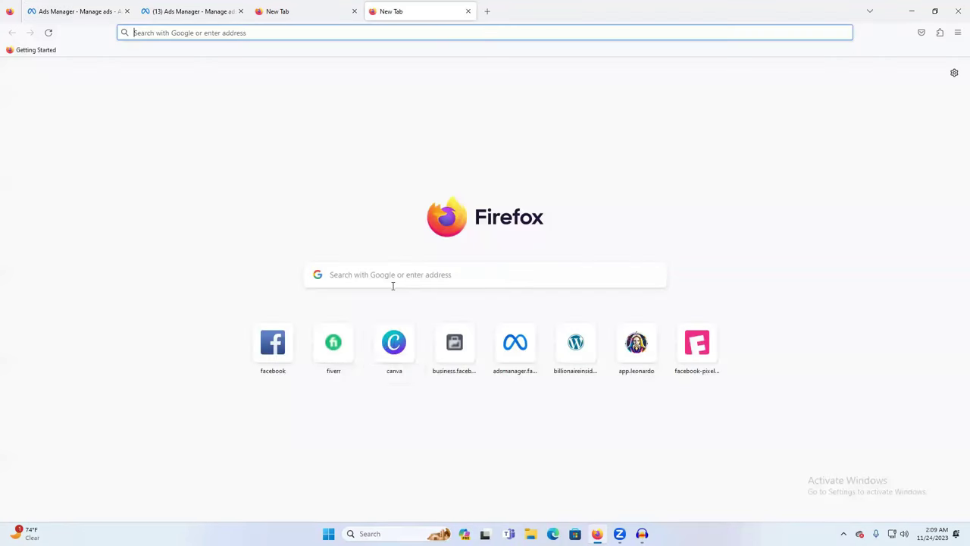
click(267, 358)
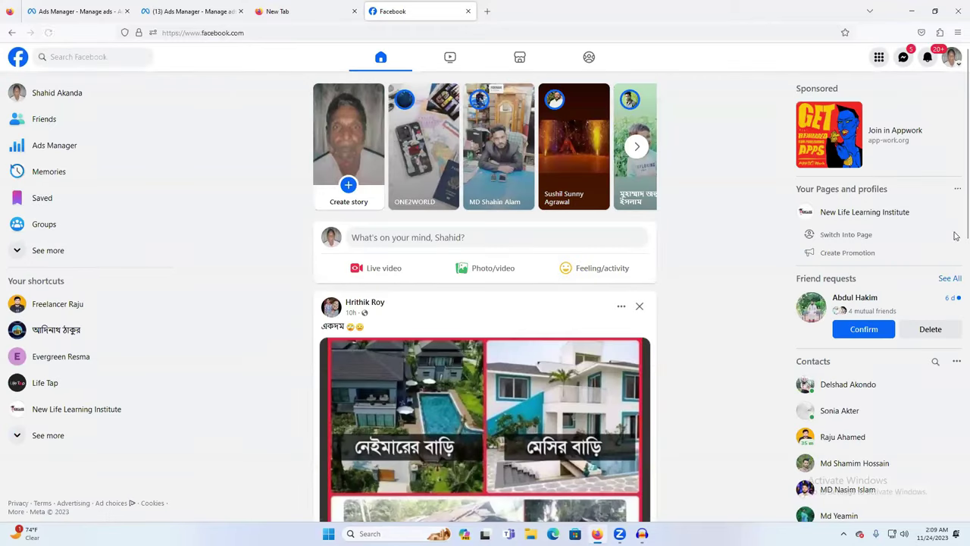
click(951, 57)
click(871, 183)
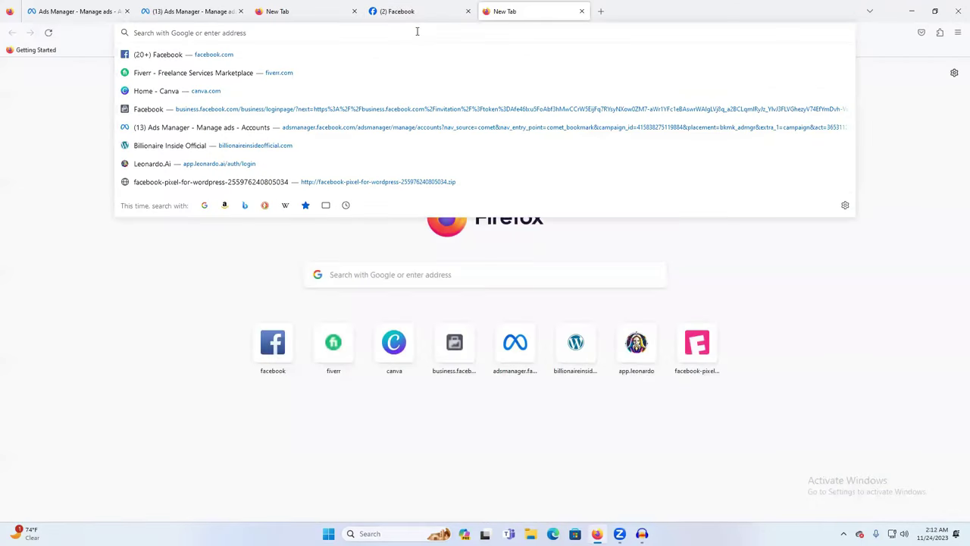
Search Google for creator studio, open Facebook's Creator Studio result and close the Facebook tab.
text(bui)
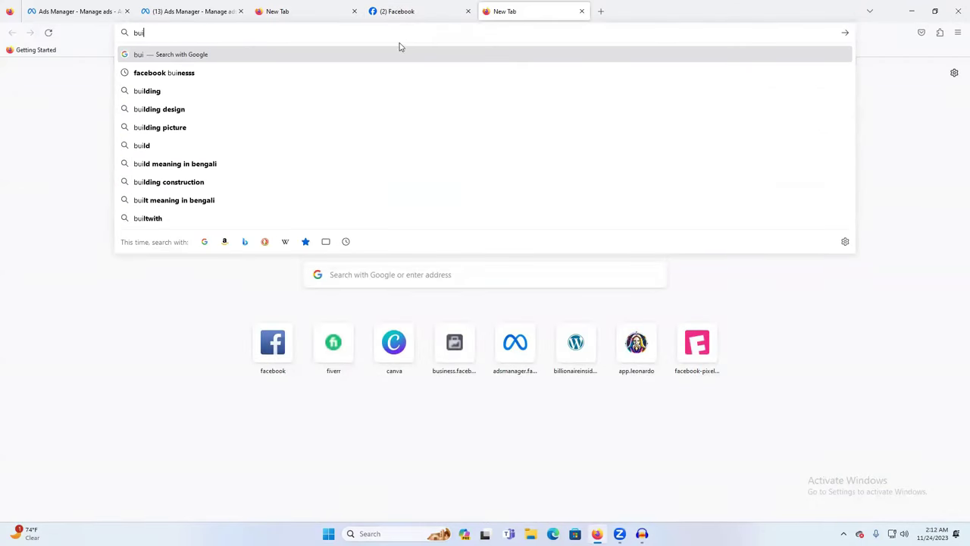
key(ctrl+a)
text(cre)
click(220, 76)
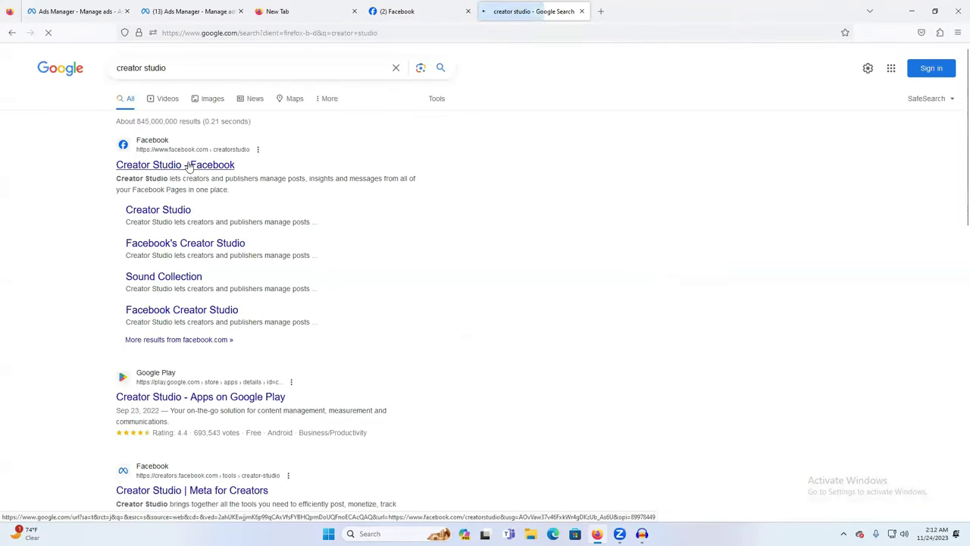
click(190, 166)
click(468, 10)
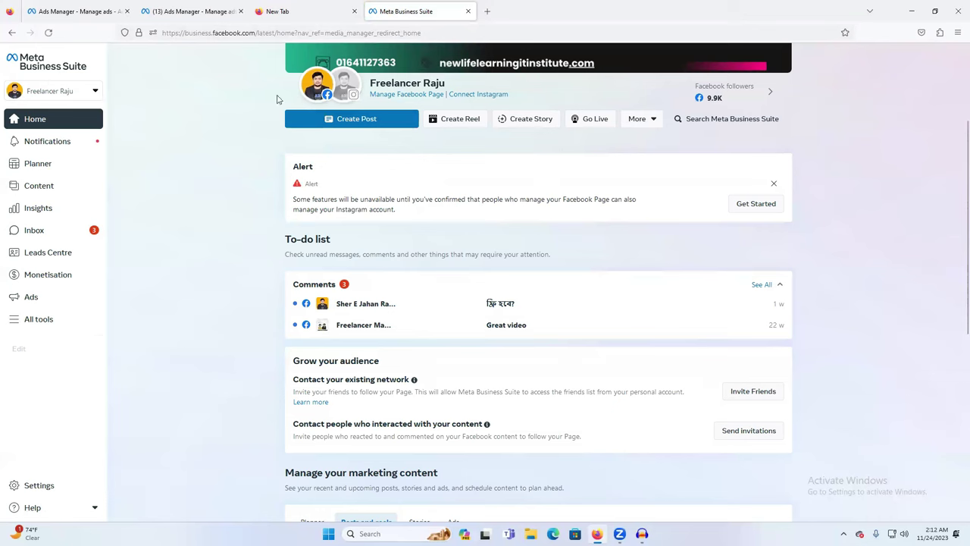
Open the Page's Instant Forms in Meta Business Suite and dismiss the Instagram connection prompt to view the lead ads forms.
click(17, 321)
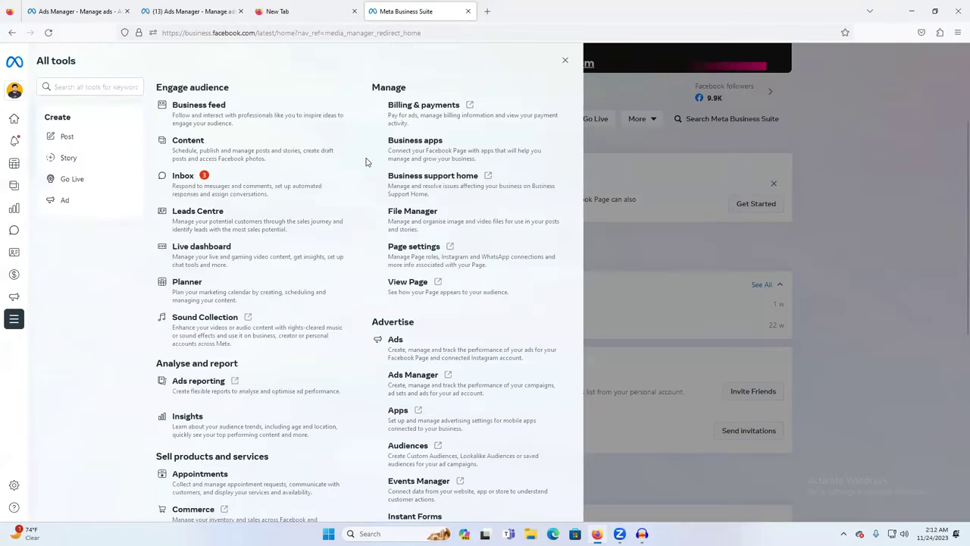
scroll(384, 472, down, 3)
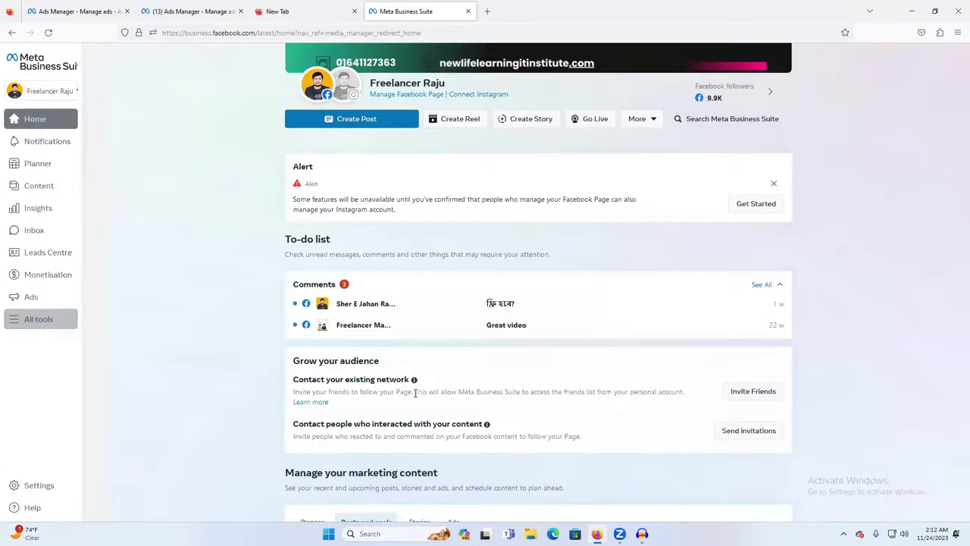
click(416, 396)
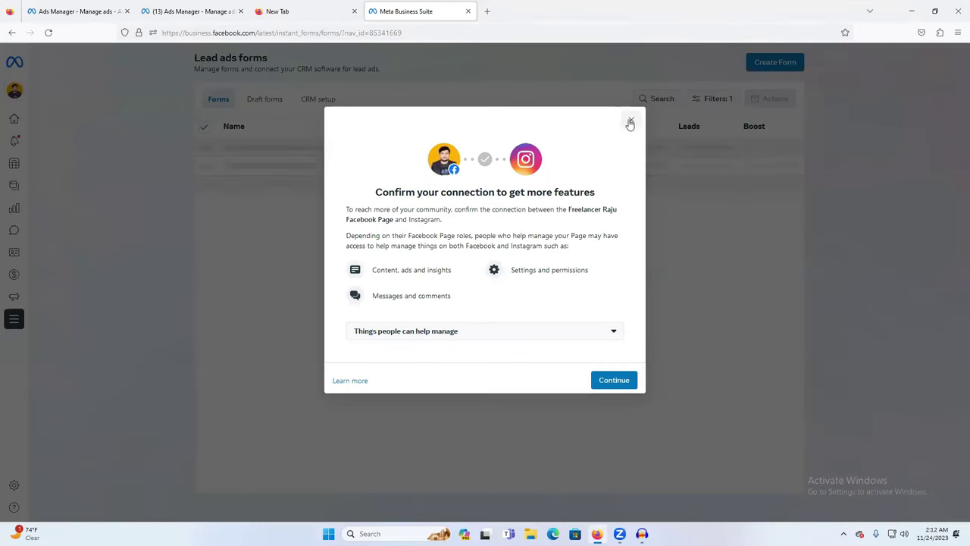
click(624, 383)
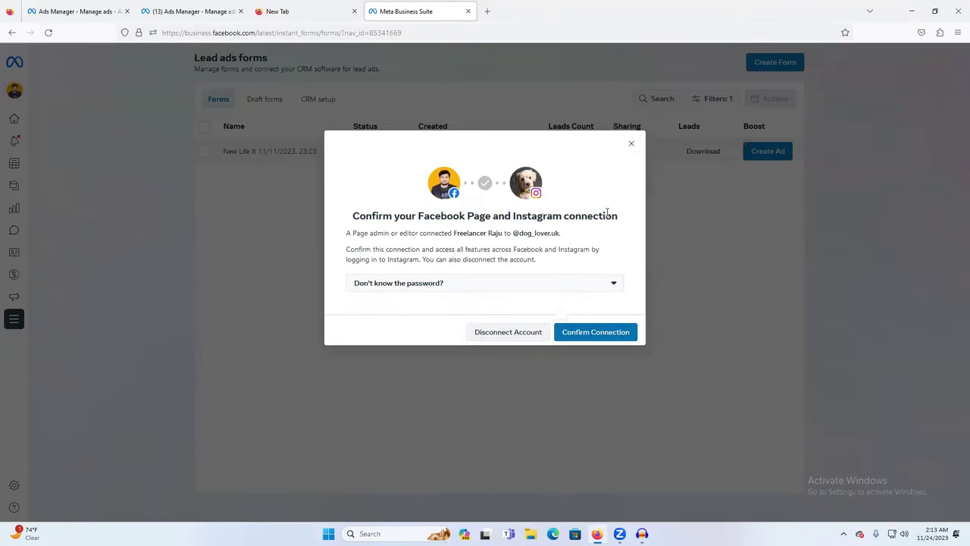
click(631, 144)
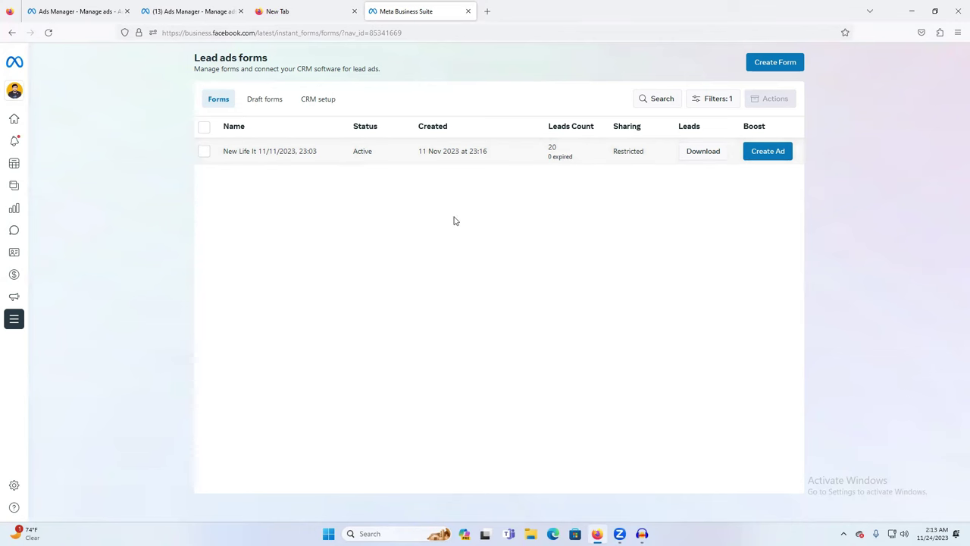
Switch back to the Ads Manager draft and select all of the Page's lead forms for the Custom Audience.
click(201, 3)
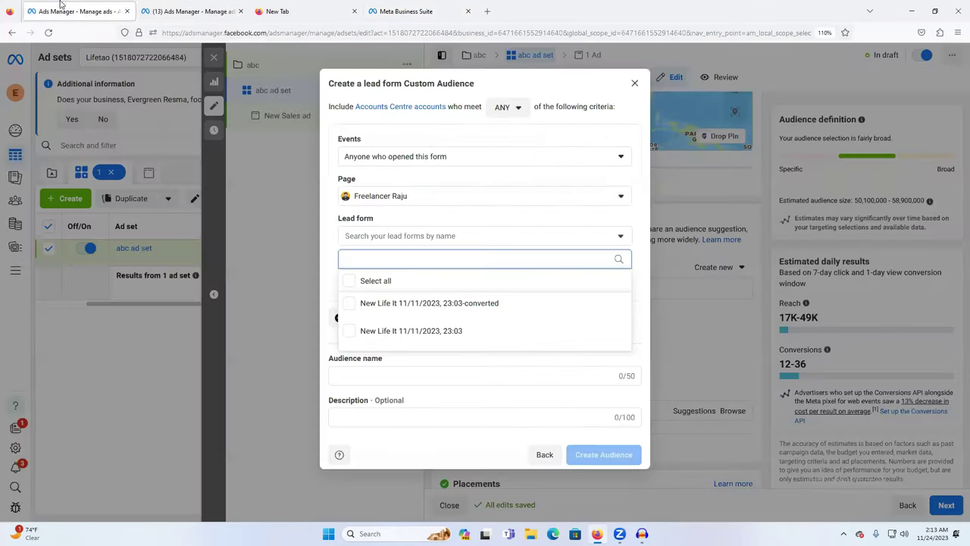
click(61, 6)
mouse_move(431, 336)
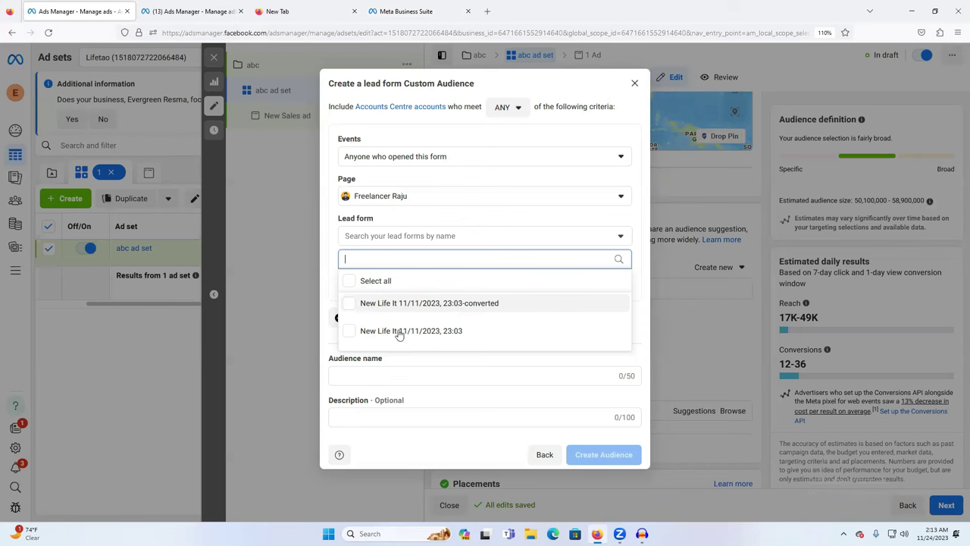
click(348, 282)
click(331, 235)
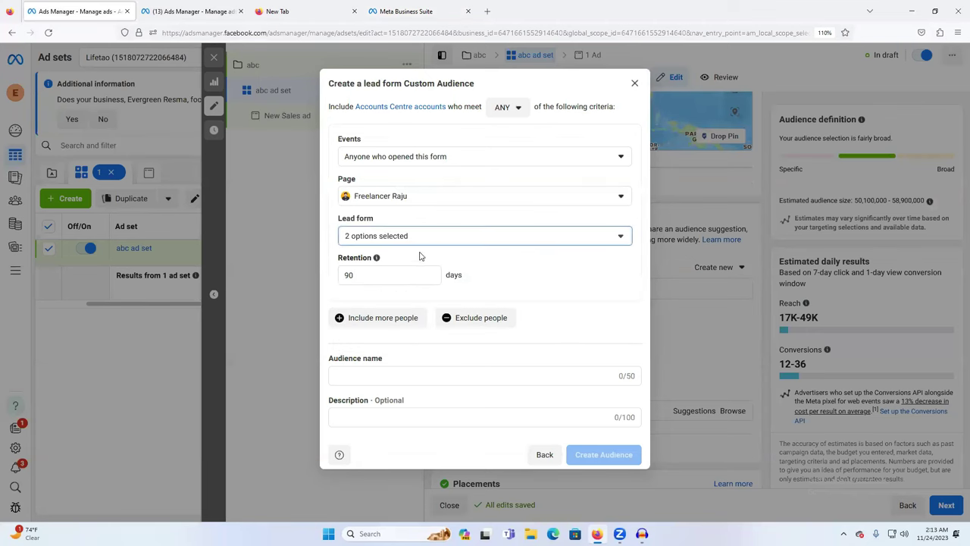
Set the lead form Custom Audience's retention to 30 days.
drag(336, 262, 440, 262)
click(509, 269)
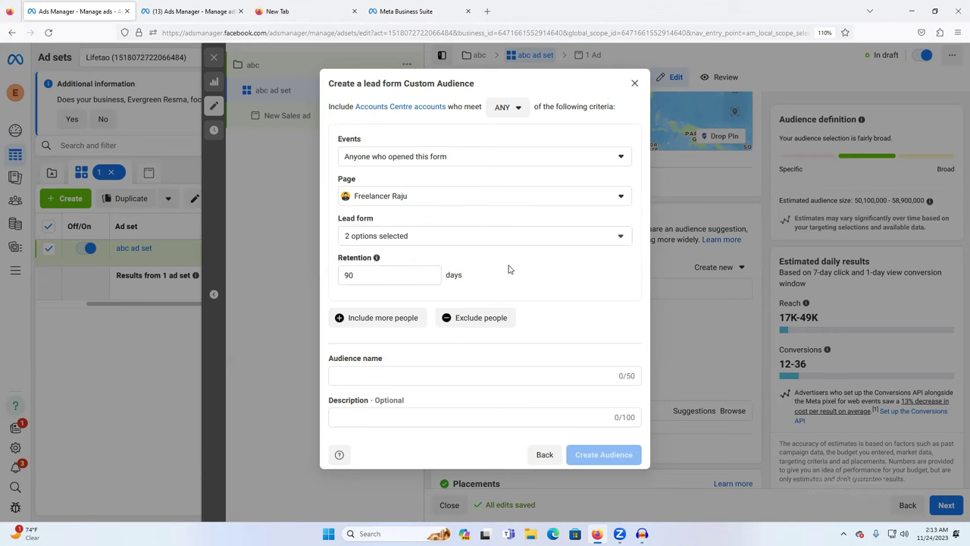
click(398, 275)
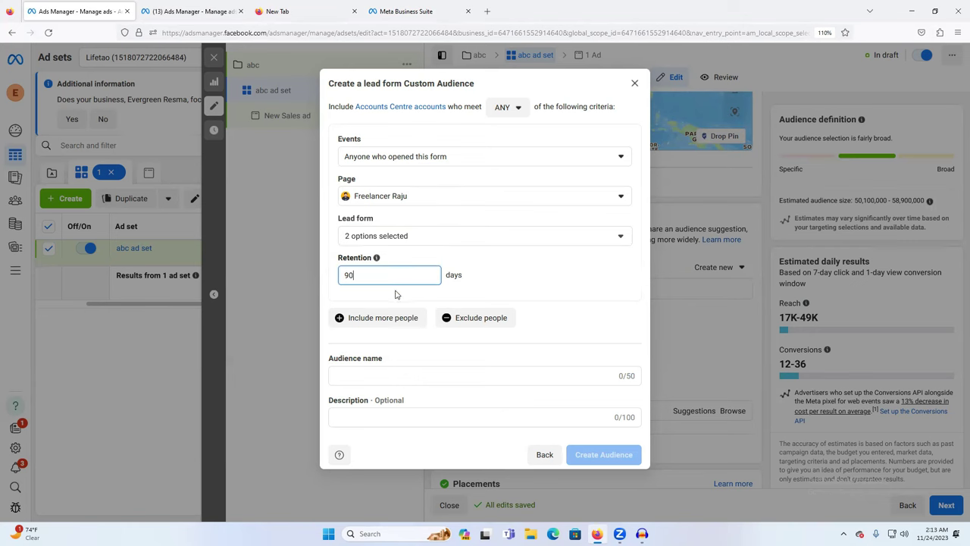
drag(356, 276, 345, 277)
text(3)
click(559, 281)
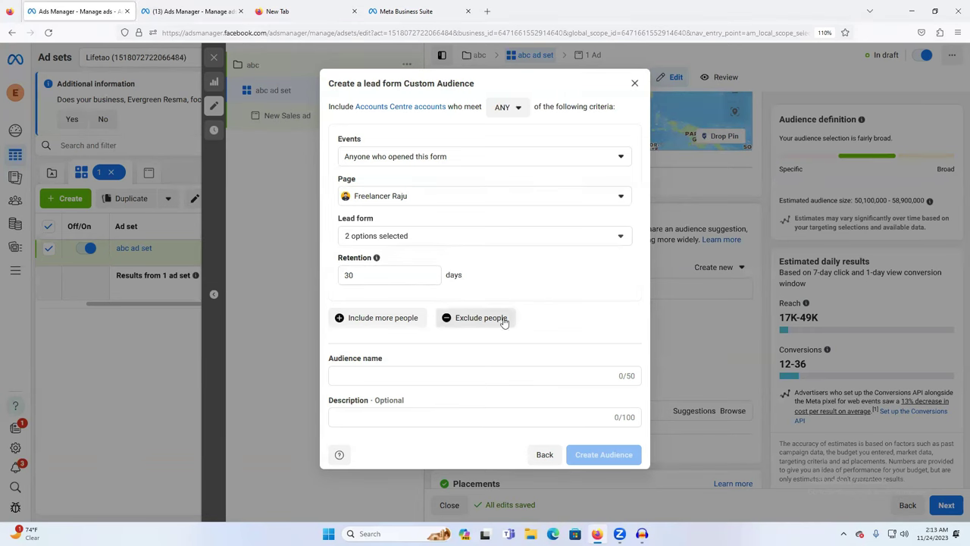
Try adding a second group of included people to the Custom Audience, check its event options and remove the group.
click(360, 318)
scroll(398, 333, down, 1)
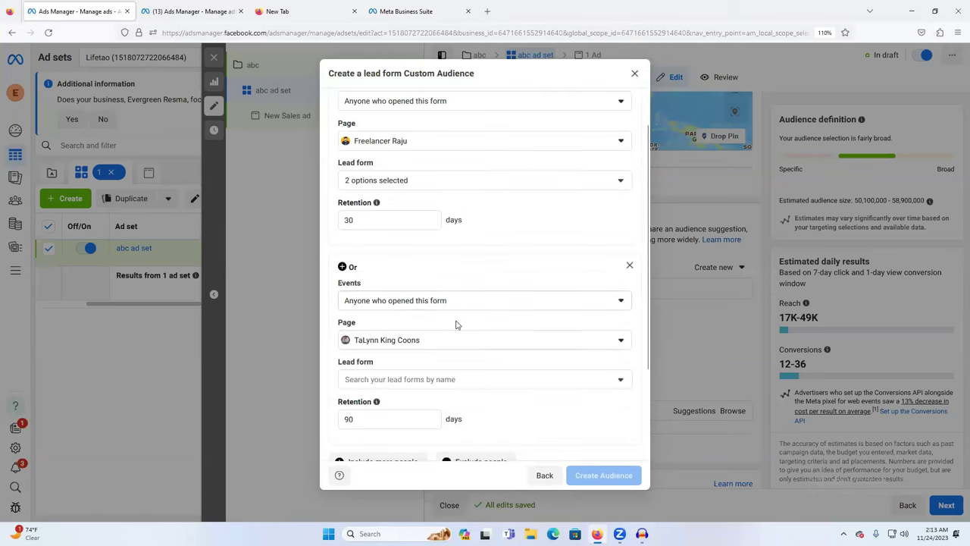
click(411, 302)
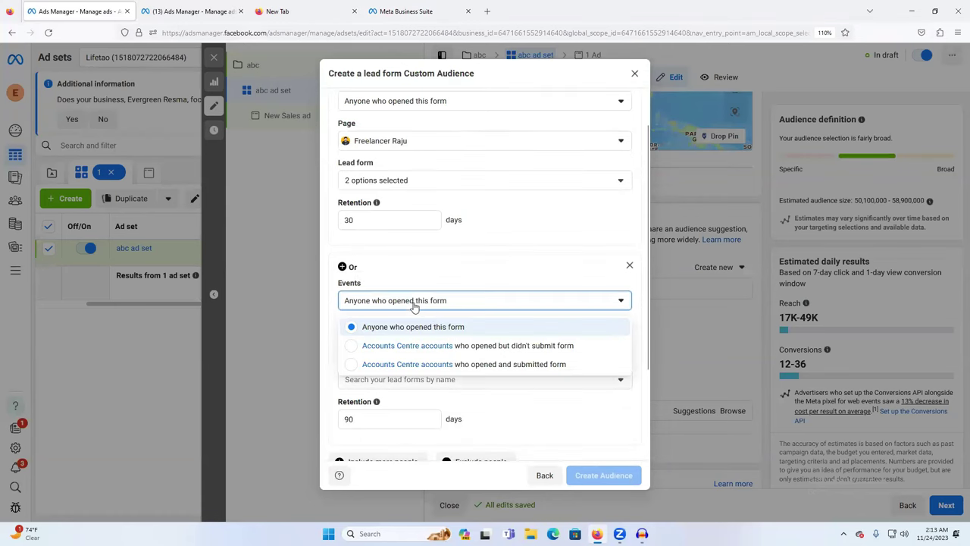
click(493, 271)
scroll(447, 326, down, 3)
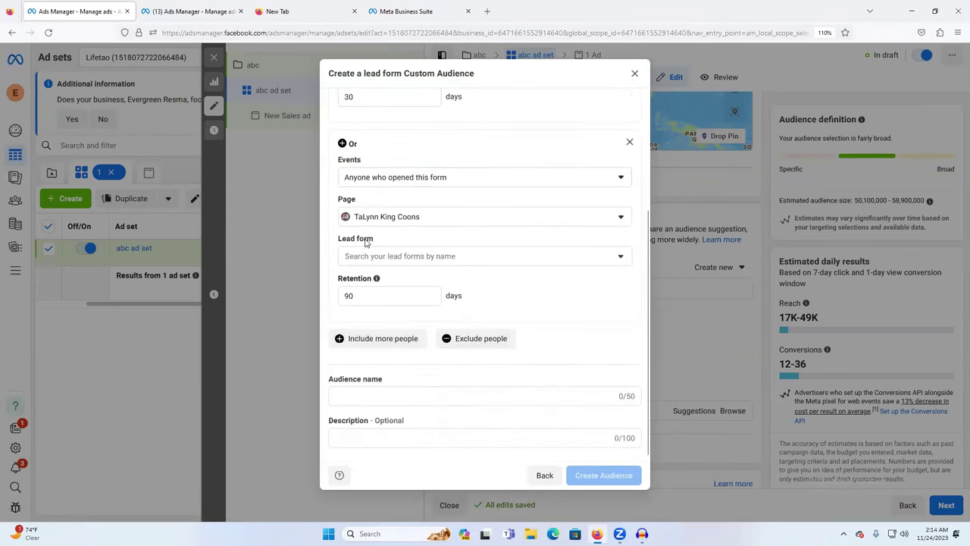
drag(367, 299, 330, 299)
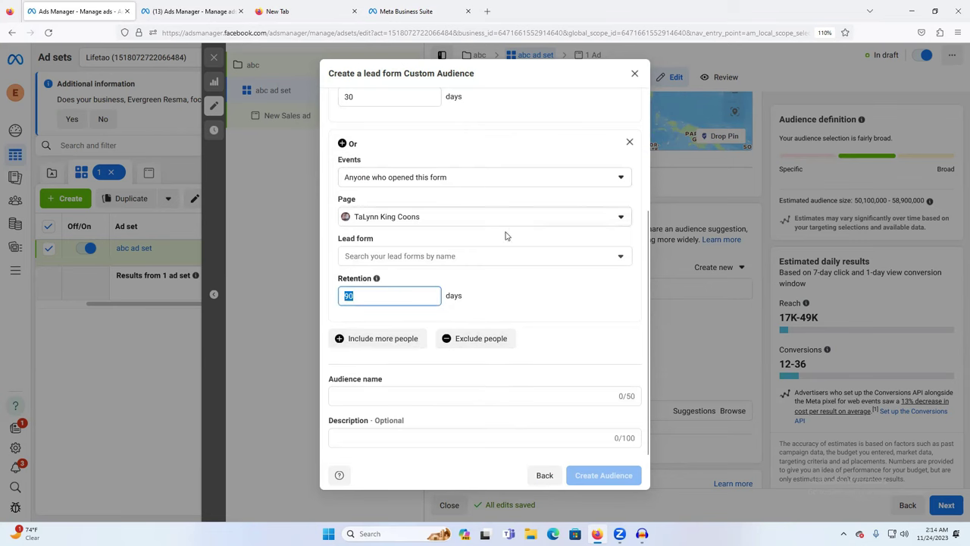
scroll(511, 268, up, 2)
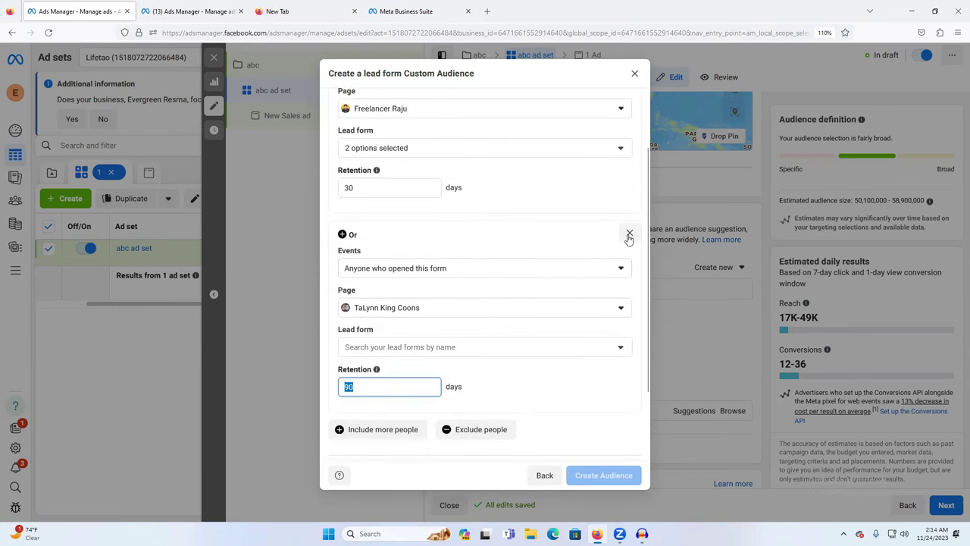
click(629, 234)
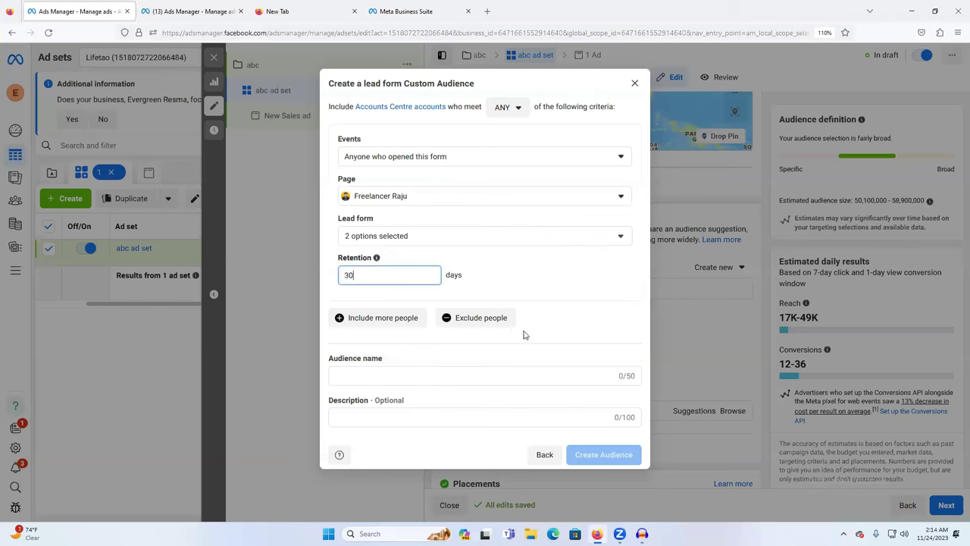
Name the lead form Custom Audience abc and check the ANY/ALL matching options for its criteria.
click(365, 372)
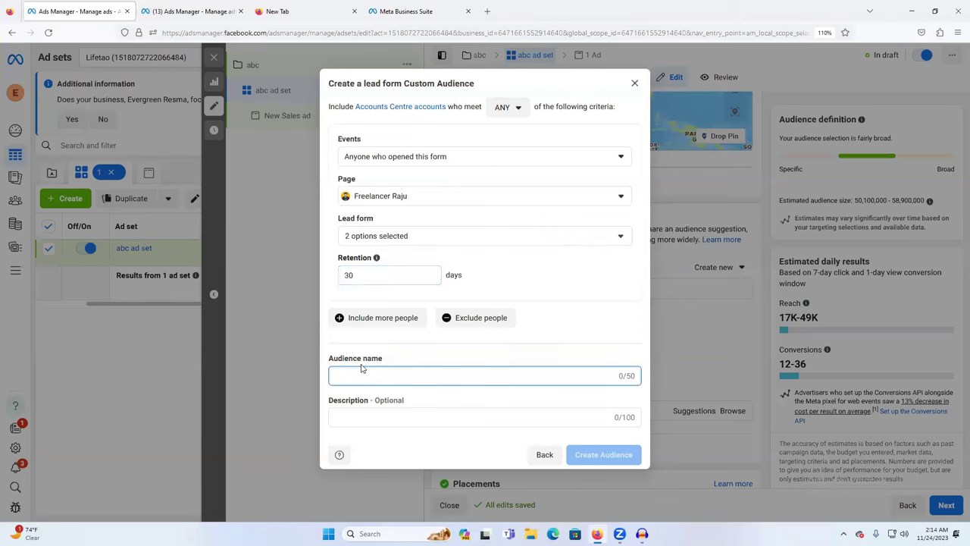
text(abc)
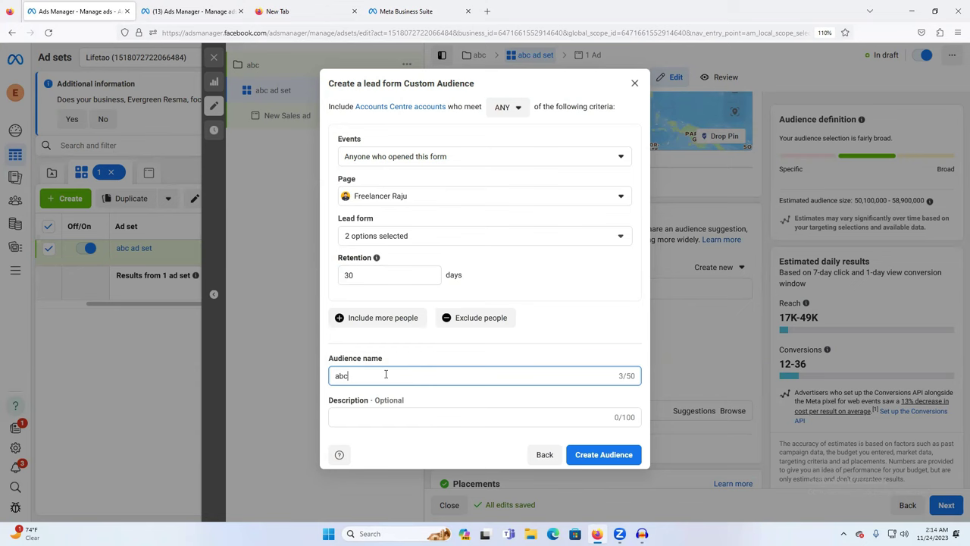
click(376, 420)
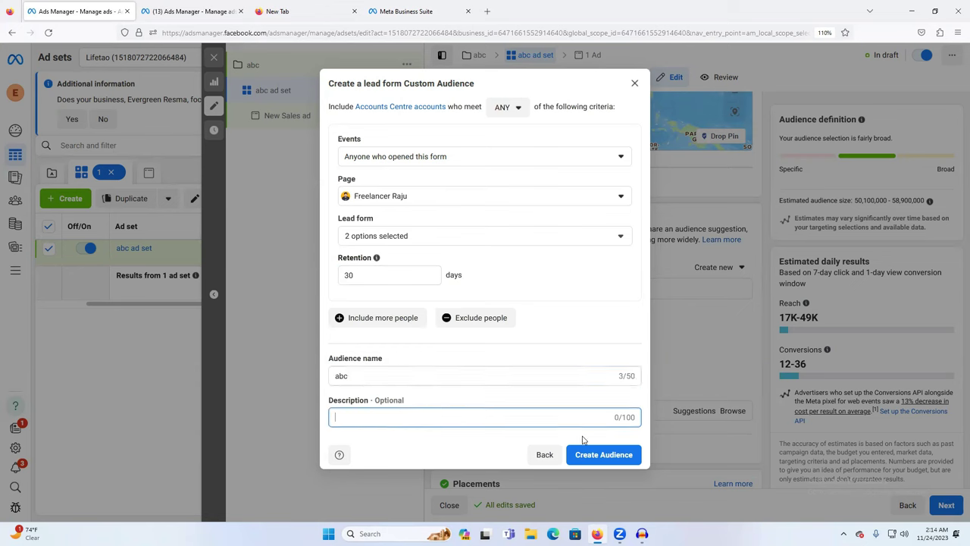
click(516, 111)
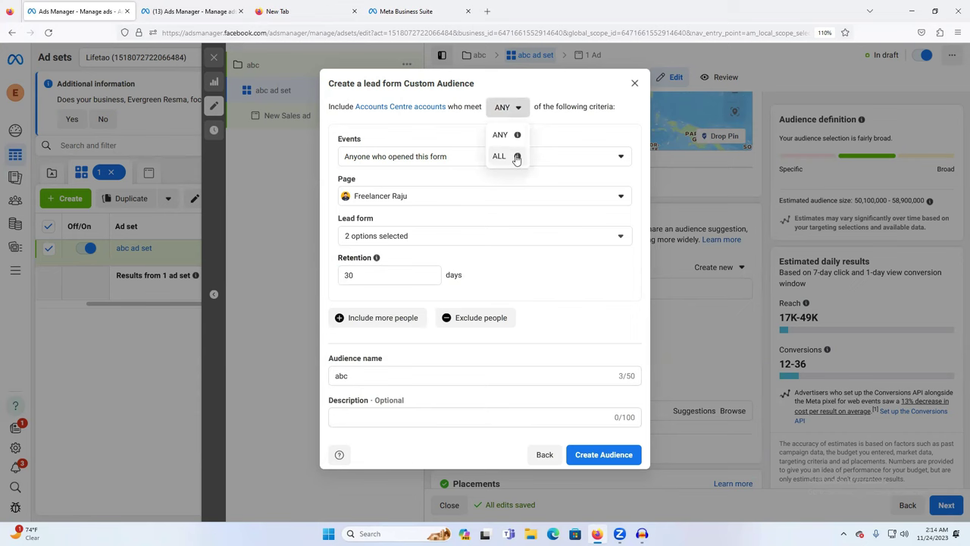
click(572, 140)
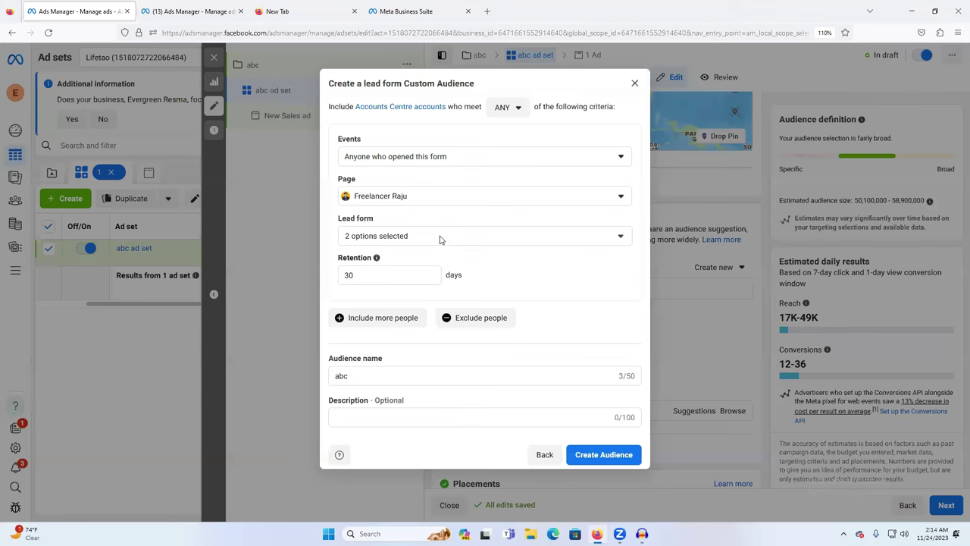
Create the Custom Audience and build a 1% Lookalike Audience for Bangladesh with abc as its source.
click(602, 458)
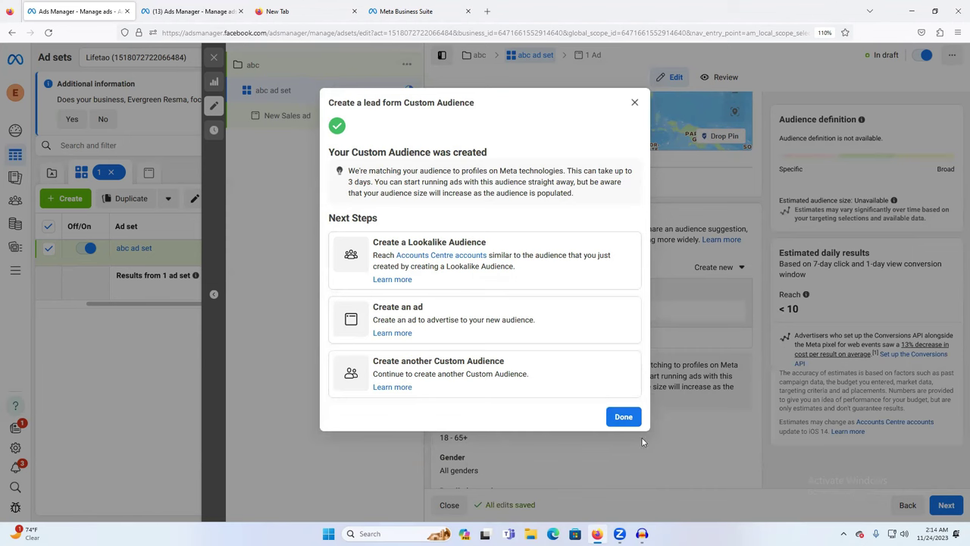
click(422, 260)
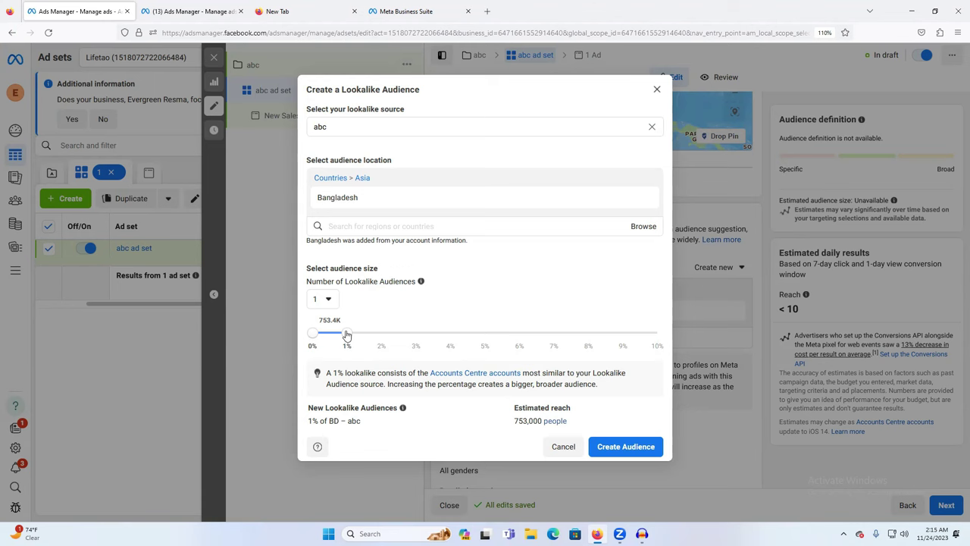
click(626, 448)
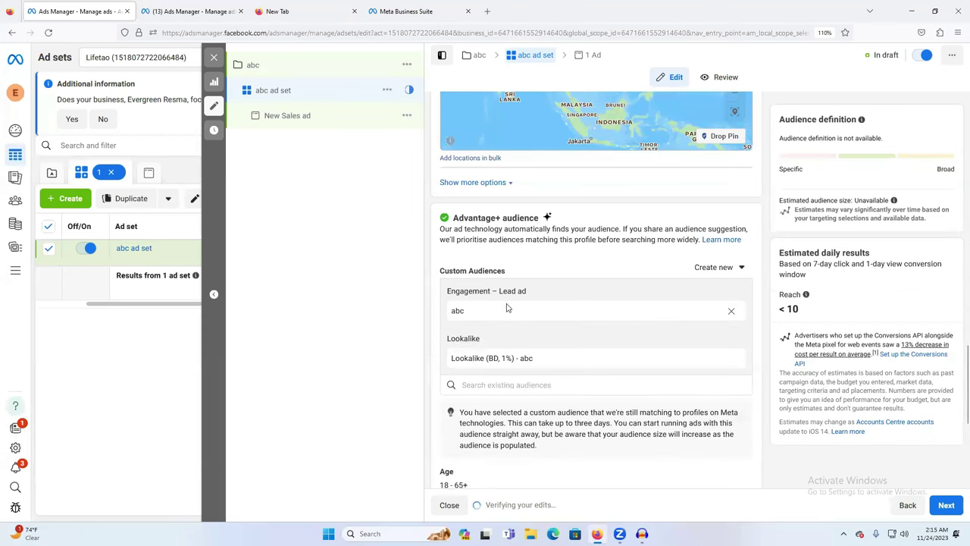
Set the ad set's maximum age to 45 and open the gender options for editing.
scroll(541, 326, down, 2)
scroll(504, 326, down, 4)
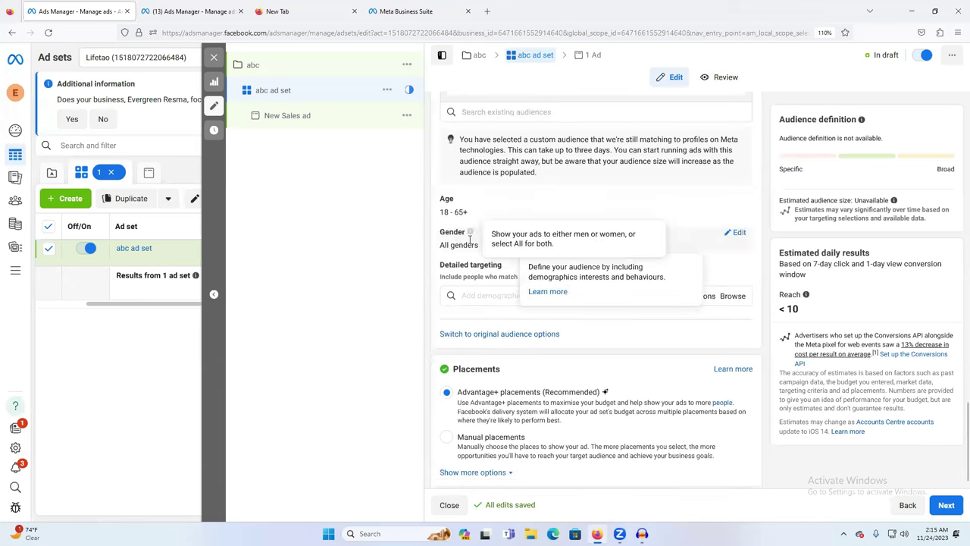
click(735, 200)
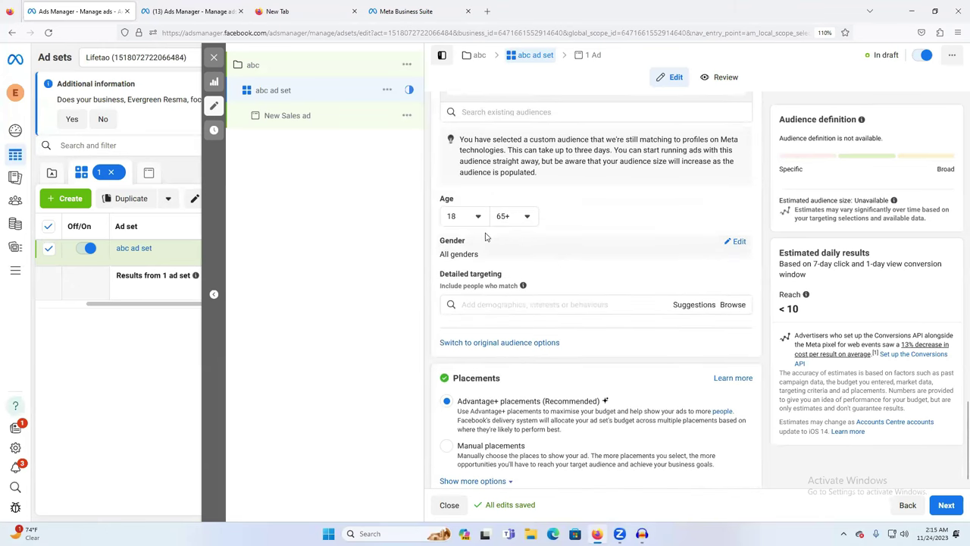
click(524, 219)
scroll(526, 307, up, 5)
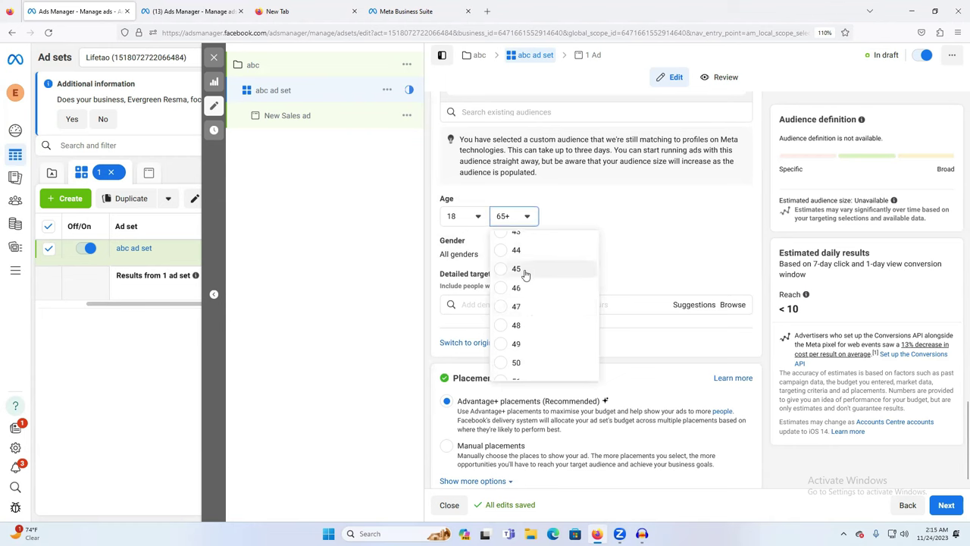
click(520, 269)
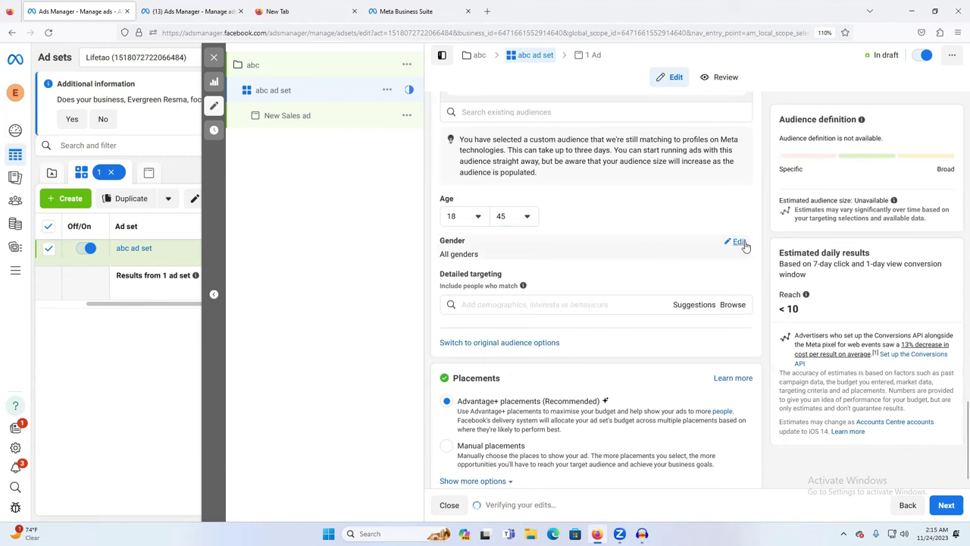
click(734, 241)
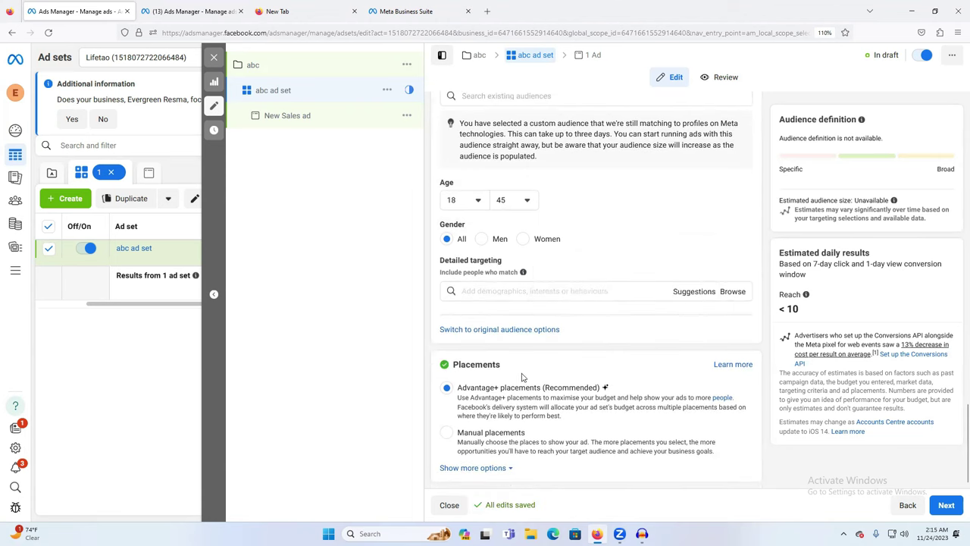
Switch the ad set to manual placements and continue to the New Sales ad.
click(447, 432)
scroll(541, 361, down, 8)
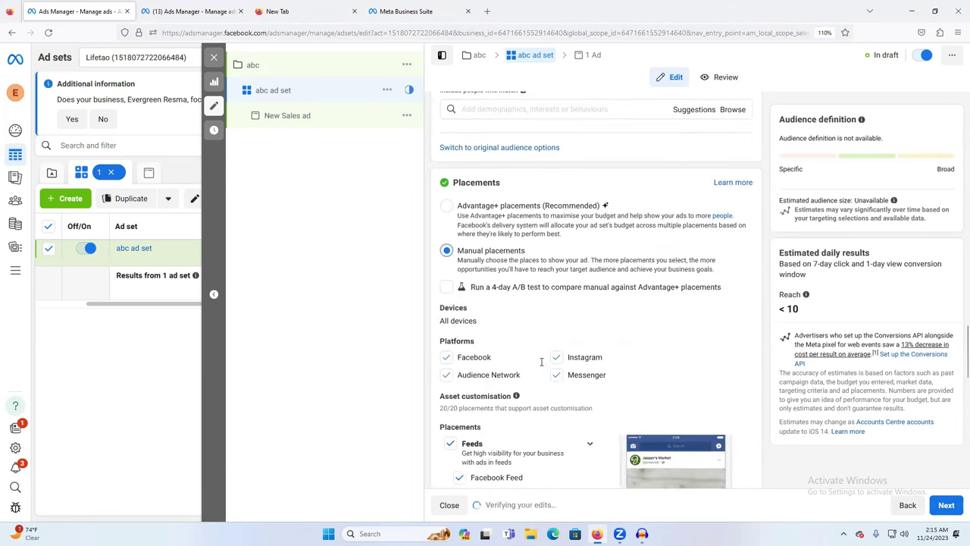
click(952, 510)
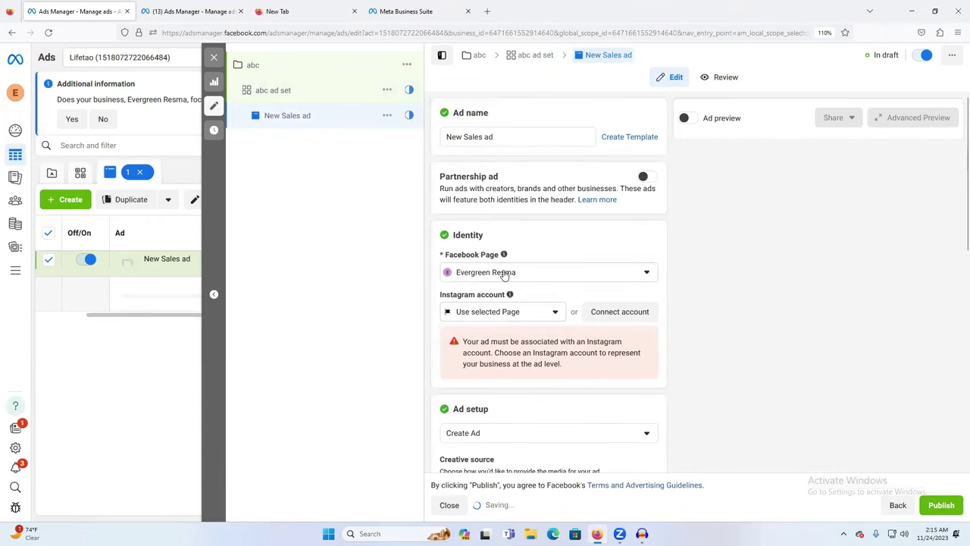
Change the ad's Facebook Page to the one used for the lead form Custom Audience.
click(504, 274)
scroll(506, 342, down, 5)
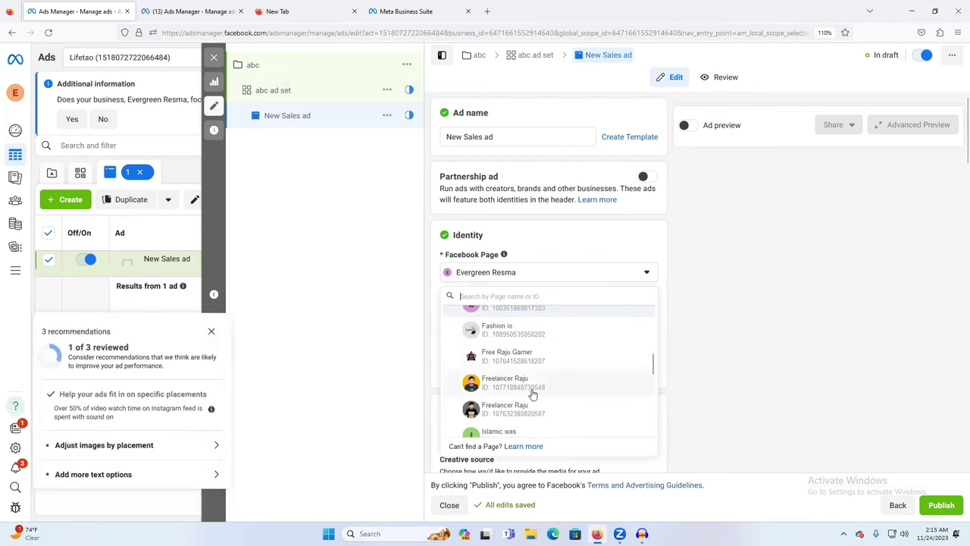
click(533, 393)
Go through the ad setup to the ad creative section and dismiss the recommendations pop-up.
scroll(672, 341, down, 2)
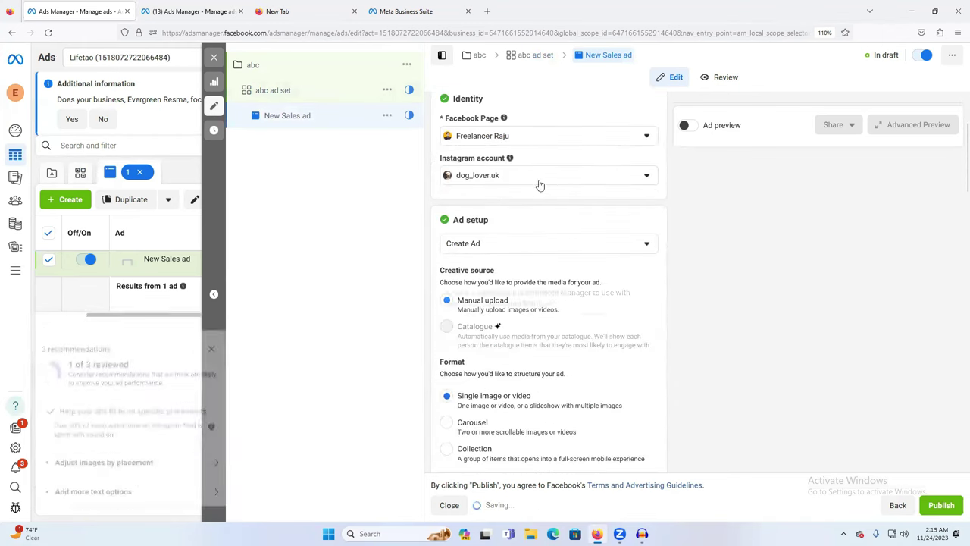
scroll(530, 249, down, 2)
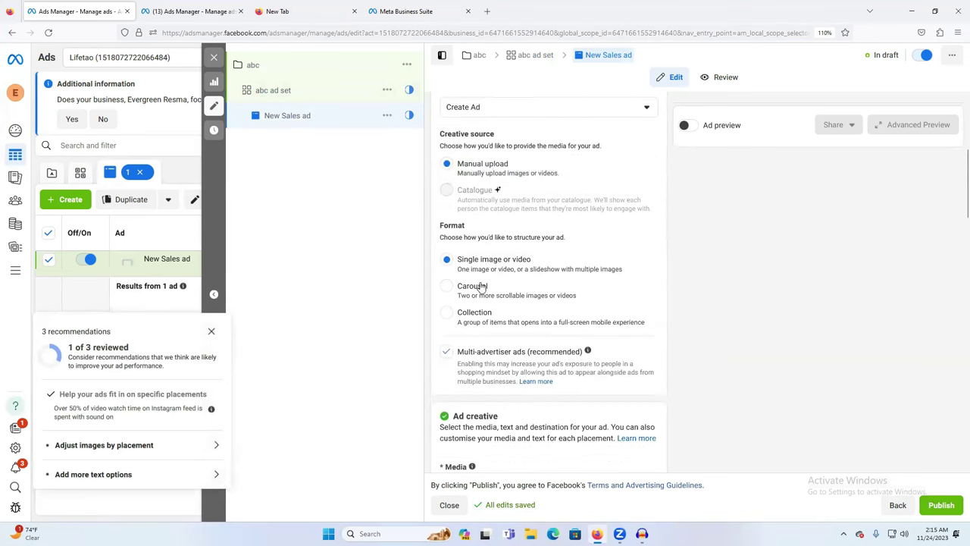
scroll(548, 329, down, 5)
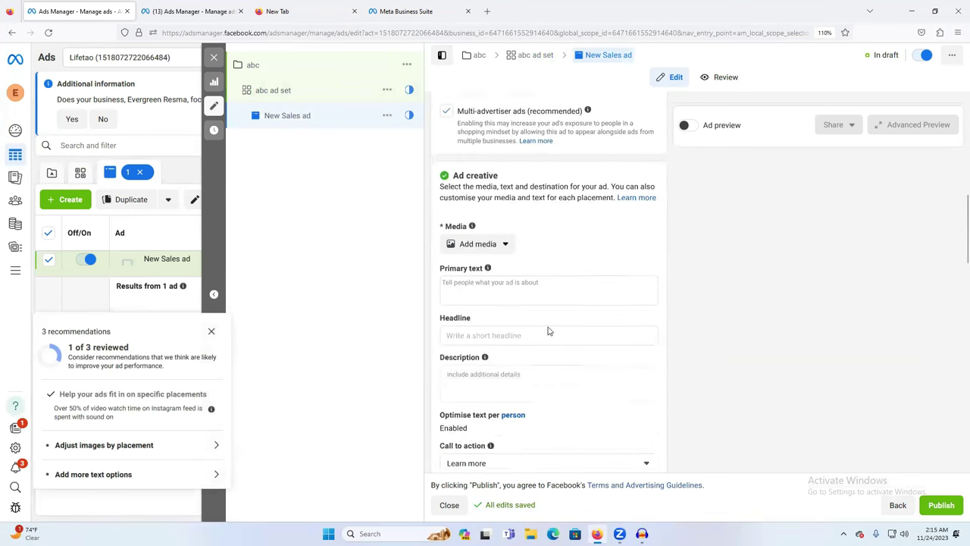
click(211, 331)
scroll(578, 329, up, 3)
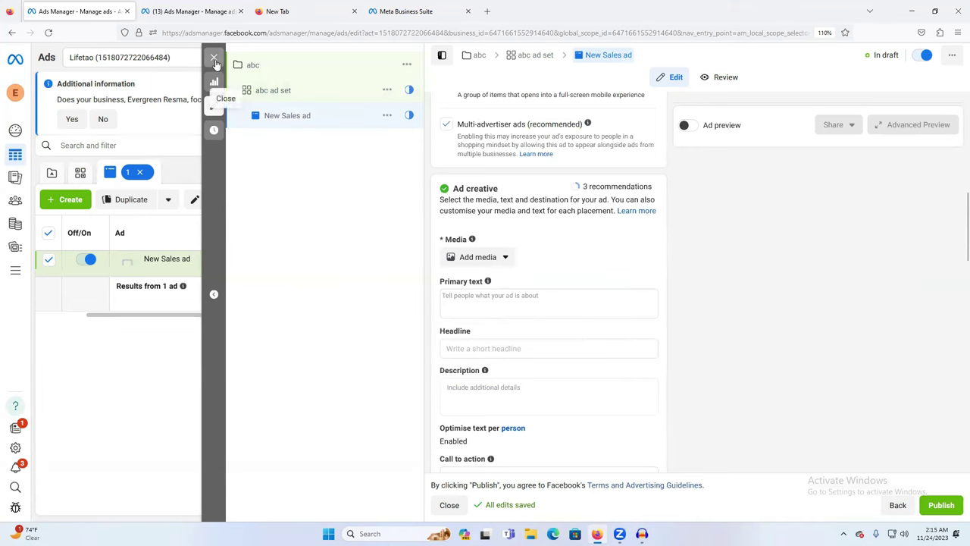
Add the 1280 × 1280 account image as the ad's media, accepting the suggested crops and Advantage+ creative optimisations.
click(481, 297)
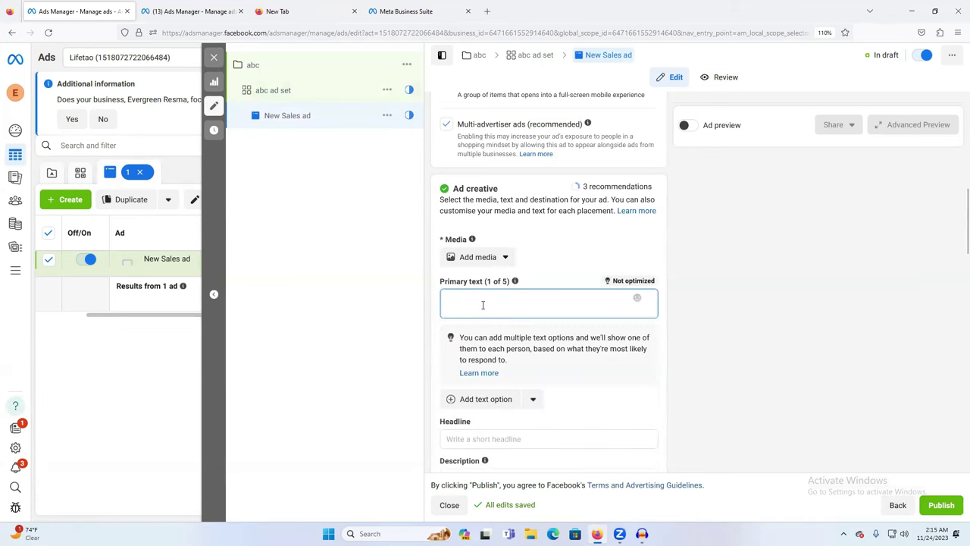
click(483, 261)
click(483, 282)
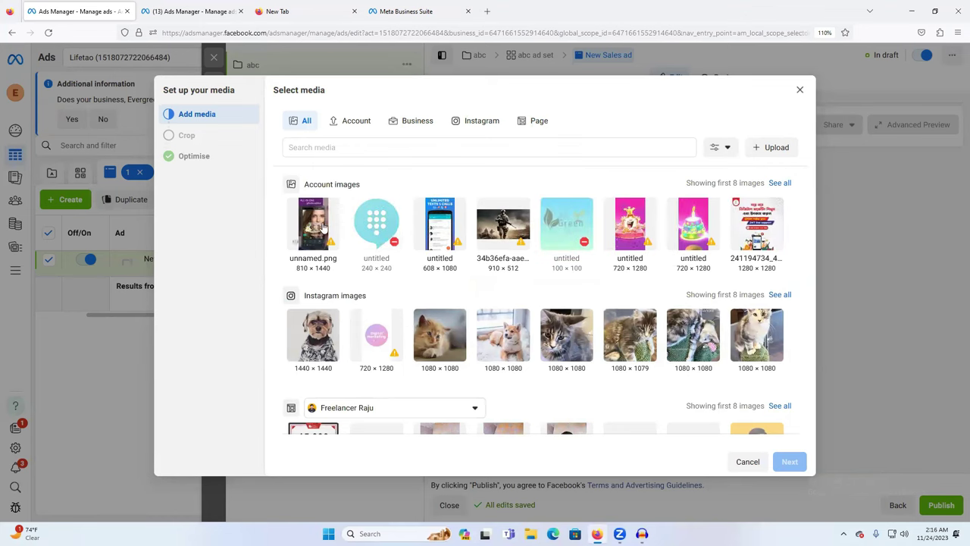
click(752, 244)
click(789, 462)
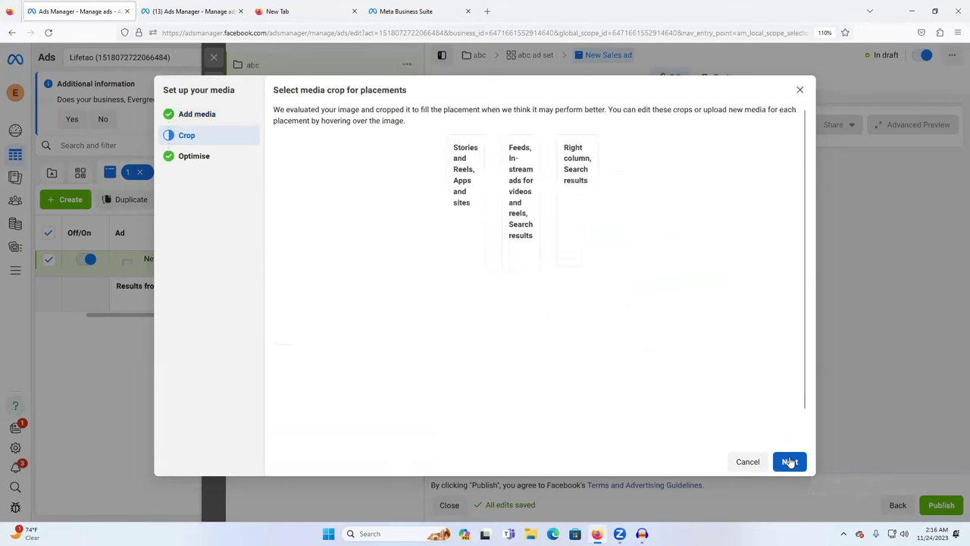
click(790, 462)
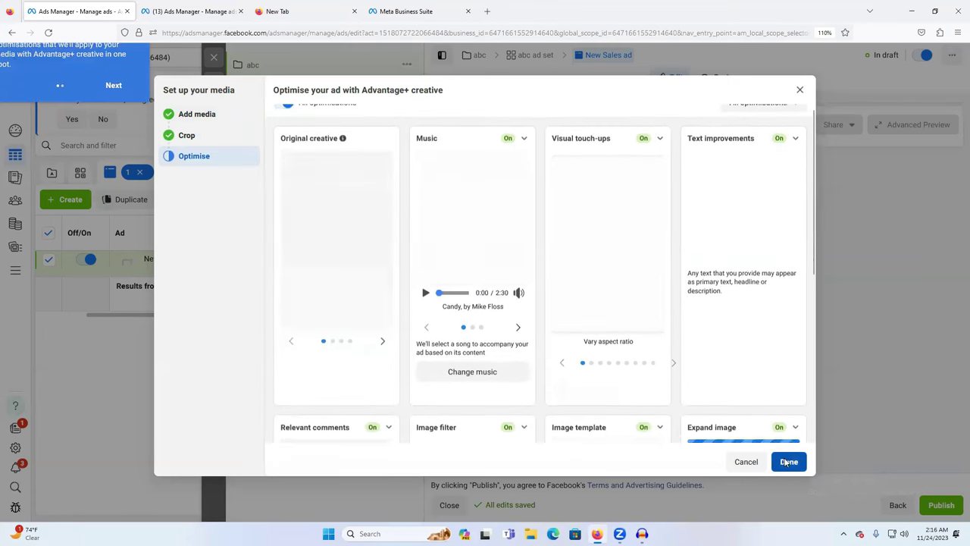
click(787, 462)
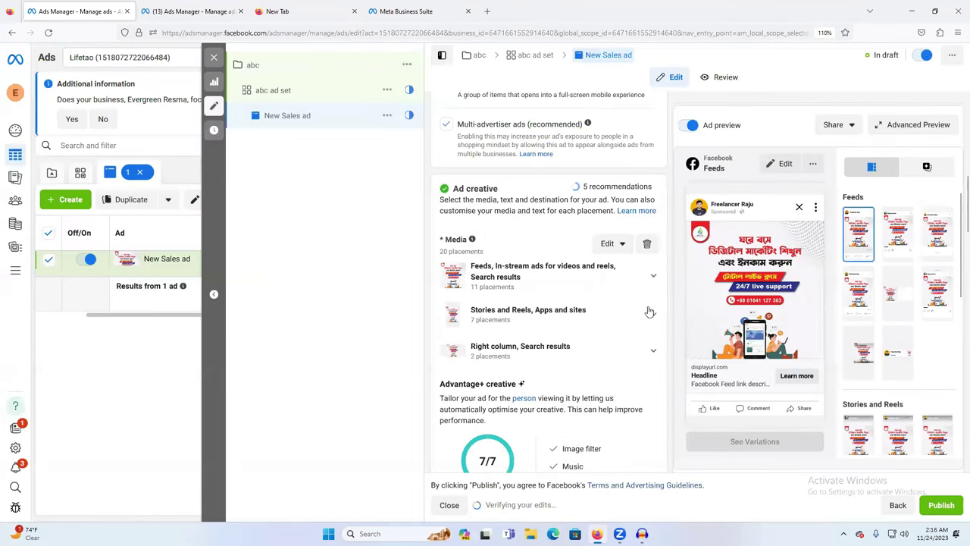
Look through the New Sales ad's destination settings and call-to-action choices, and close the ad editor.
scroll(649, 312, down, 5)
scroll(609, 311, down, 10)
scroll(628, 327, up, 4)
scroll(565, 294, up, 4)
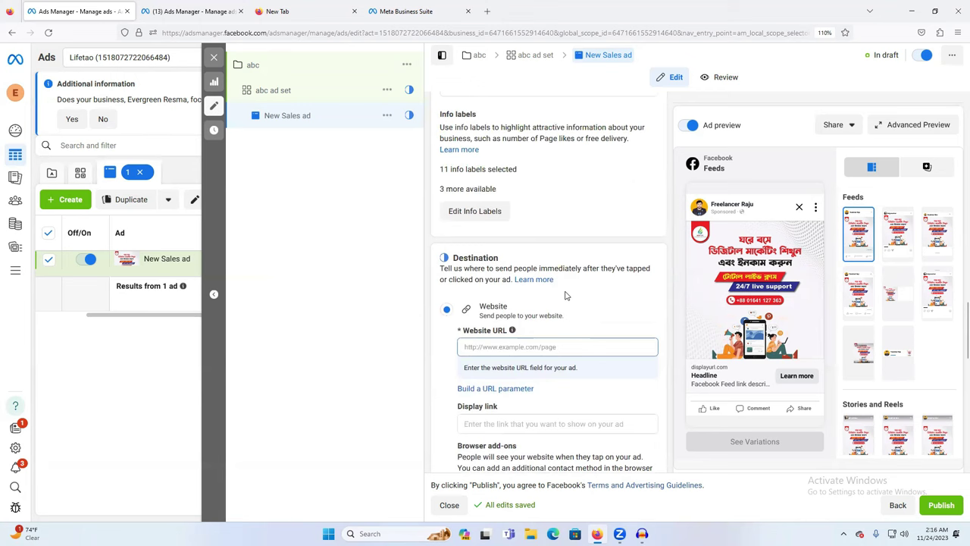
click(513, 219)
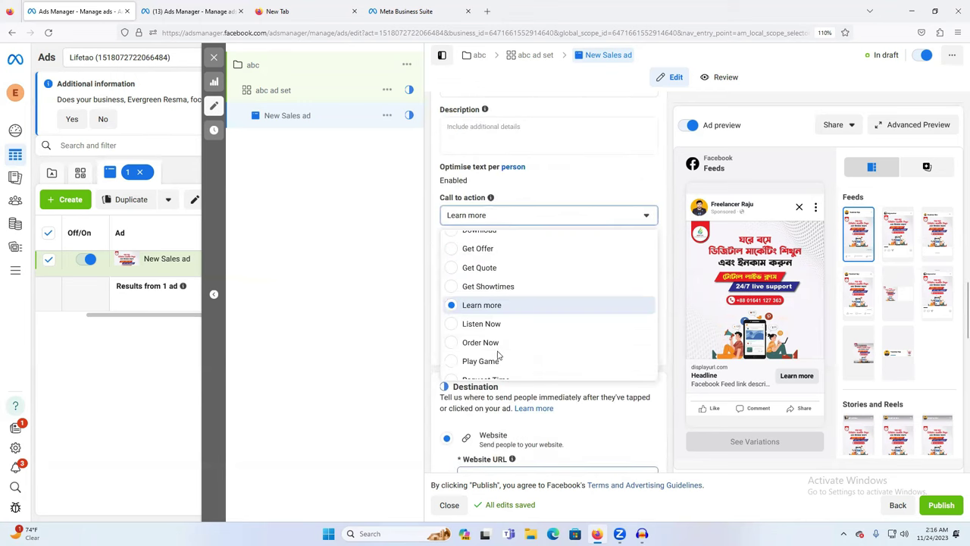
scroll(501, 341, down, 1)
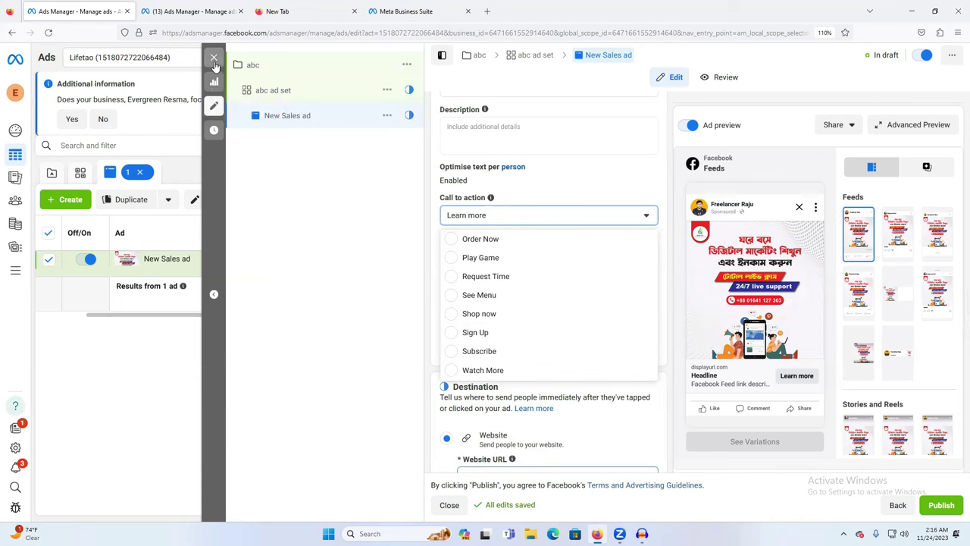
scroll(494, 276, up, 3)
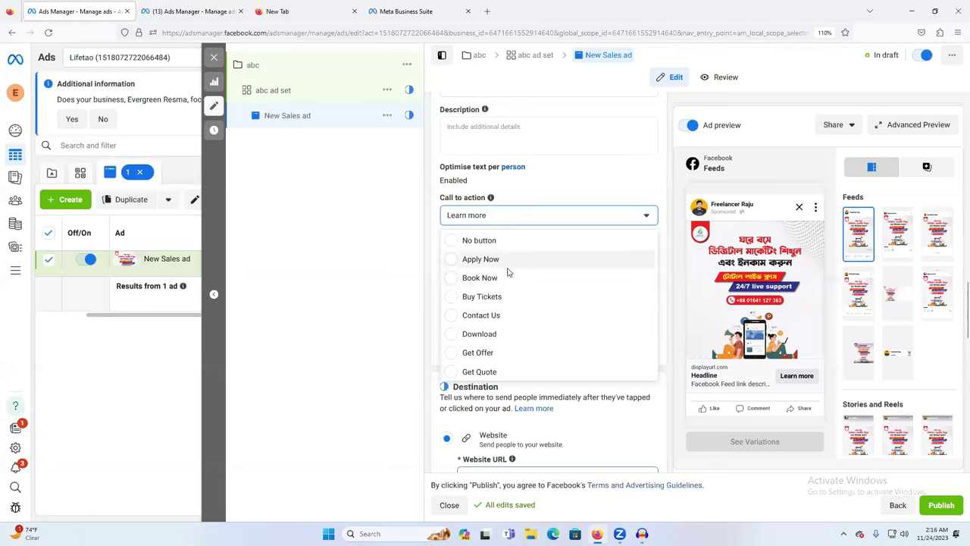
click(214, 60)
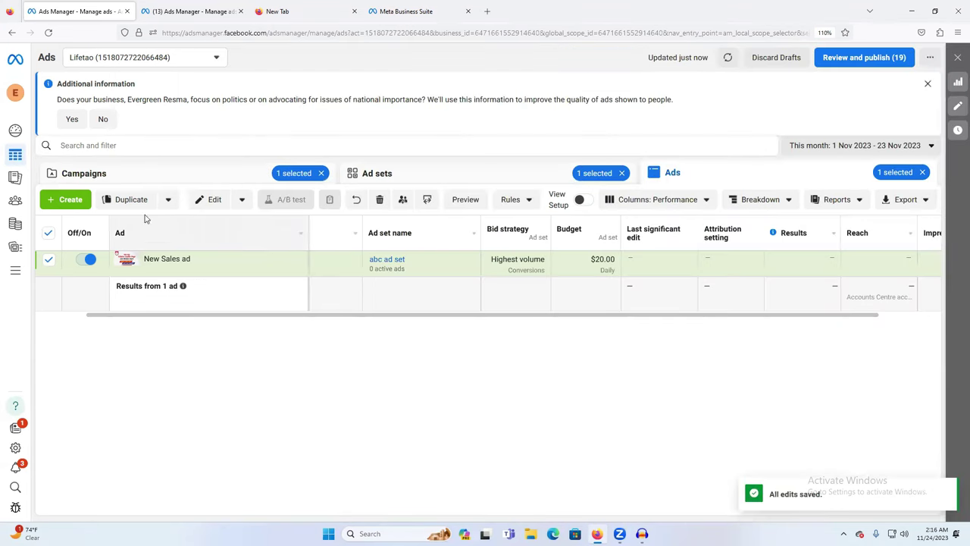
Clear the ad set and campaign selections and return to the full list of campaigns.
mouse_move(14, 159)
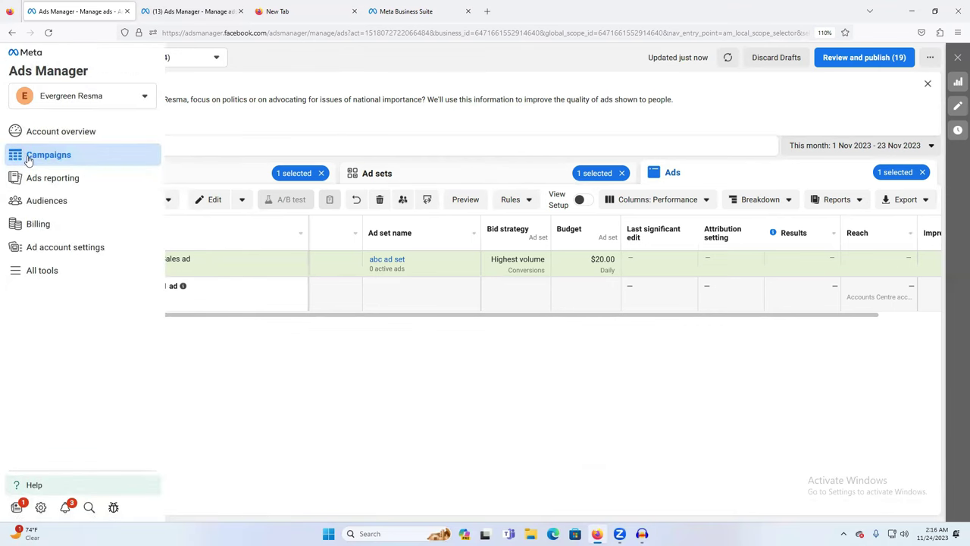
click(70, 141)
click(63, 155)
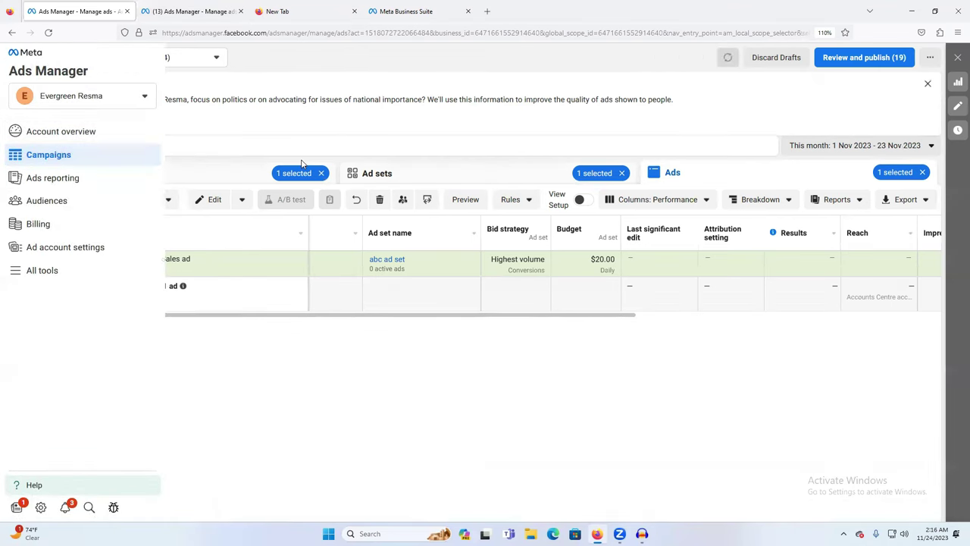
click(622, 173)
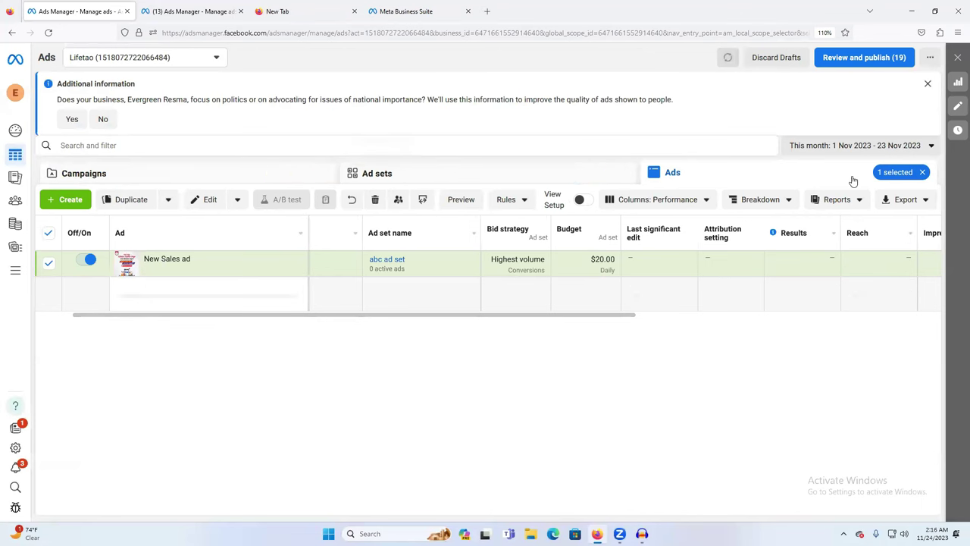
click(126, 171)
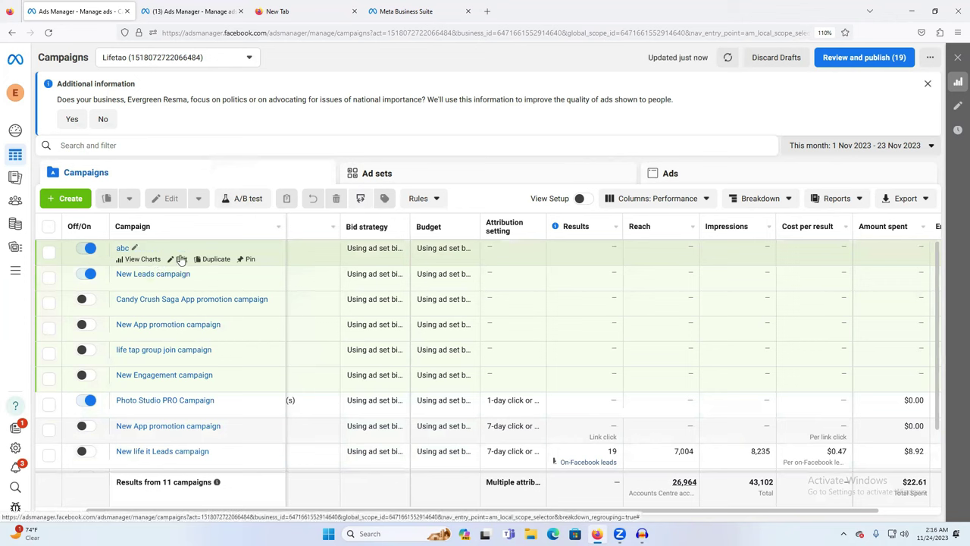
Open the it Leads ad set of the New life it Leads campaign for editing at its Advantage+ audience section.
click(181, 262)
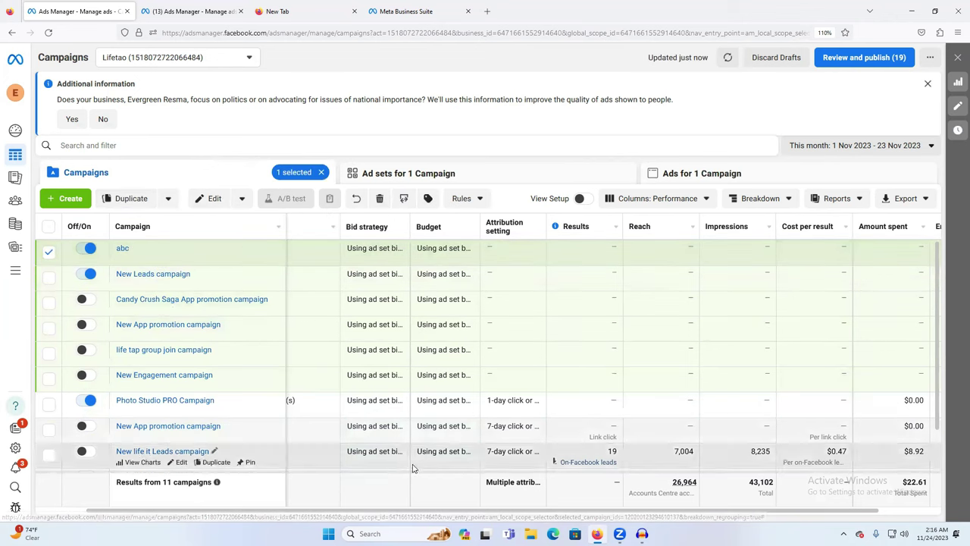
click(180, 463)
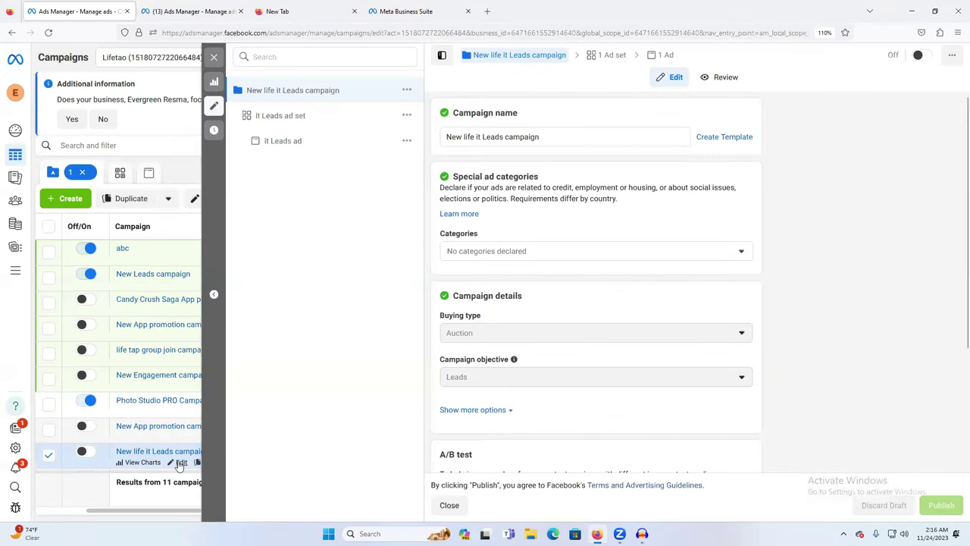
click(266, 119)
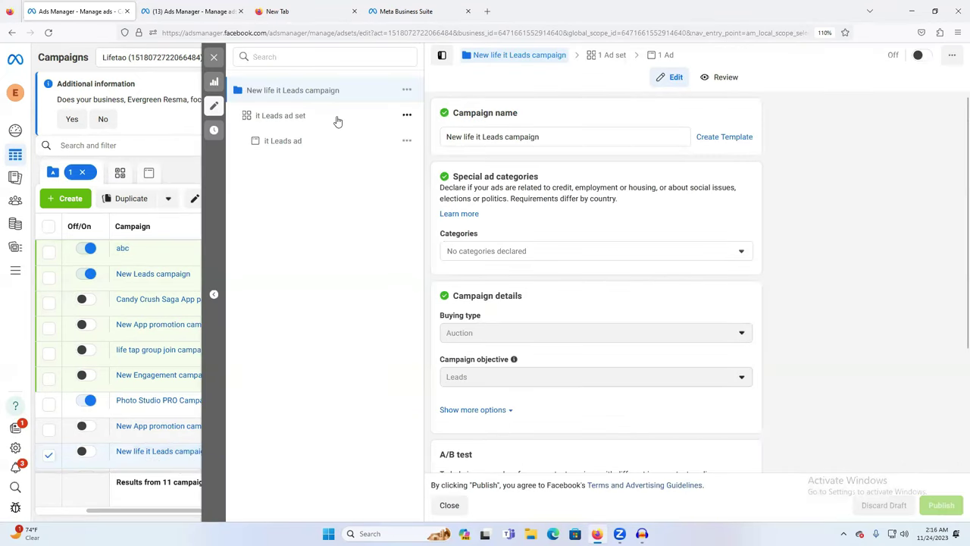
scroll(637, 318, down, 3)
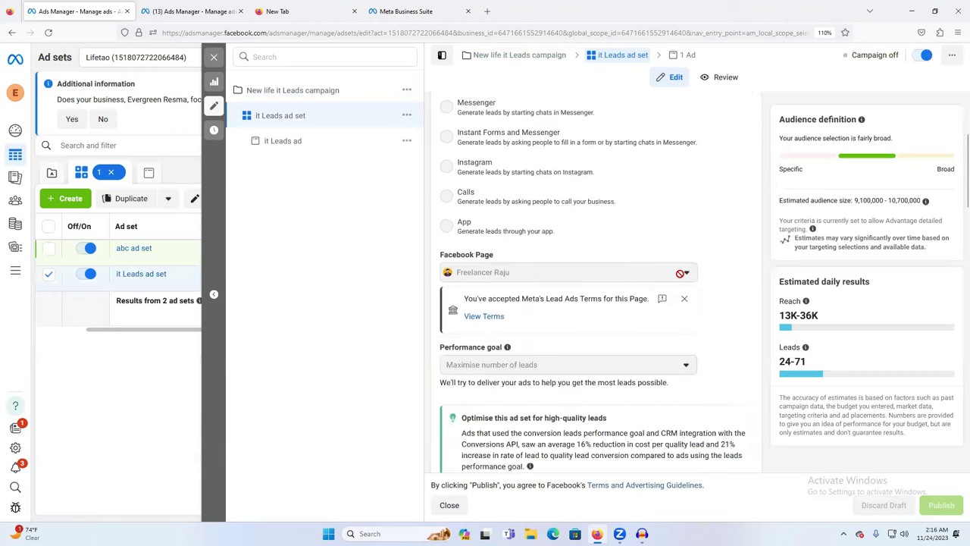
scroll(637, 319, down, 10)
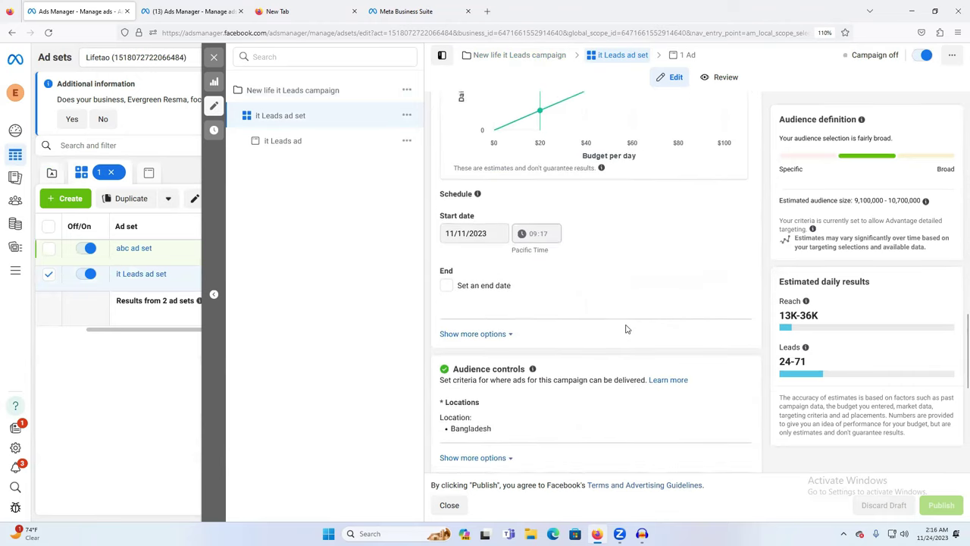
scroll(627, 329, down, 5)
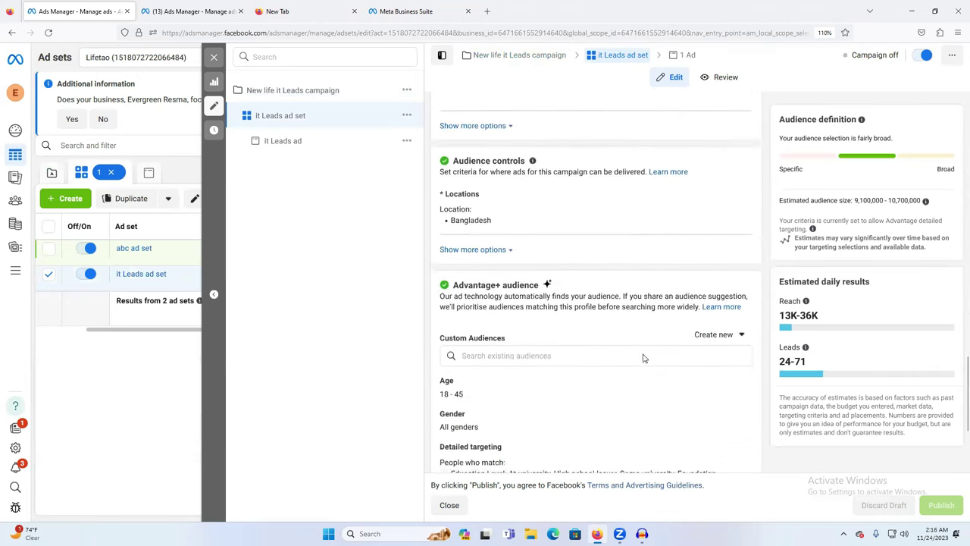
Start creating a Custom Audience for the it Leads ad set with Facebook Page as its source.
click(709, 320)
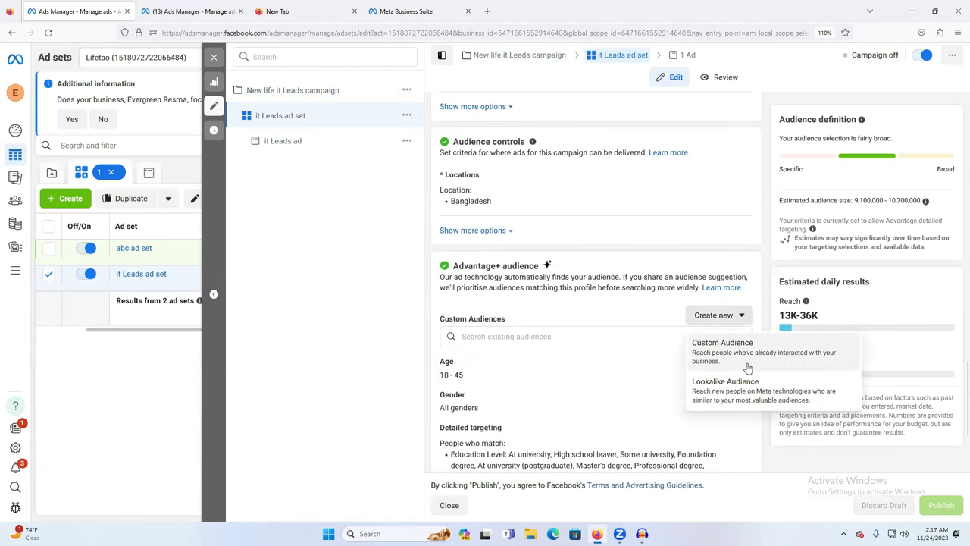
click(727, 354)
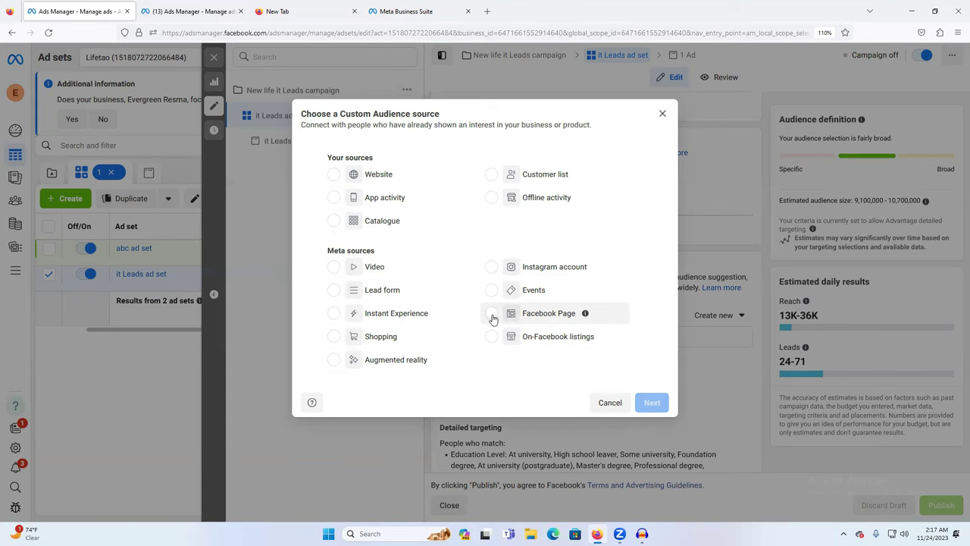
click(493, 316)
click(653, 404)
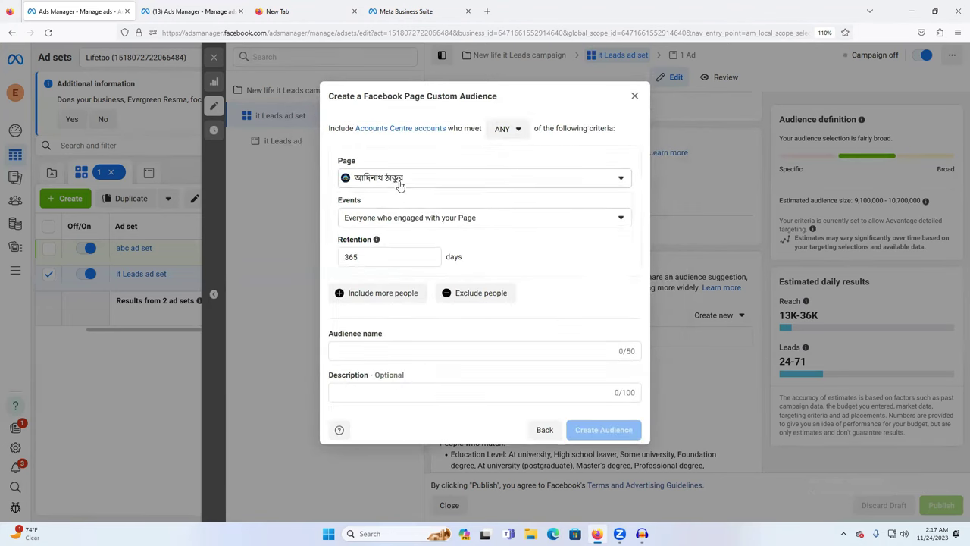
Set the audience's Page to the ad set's own Page and its event to Accounts Centre accounts who currently like or follow it.
click(399, 182)
click(407, 232)
scroll(410, 282, down, 5)
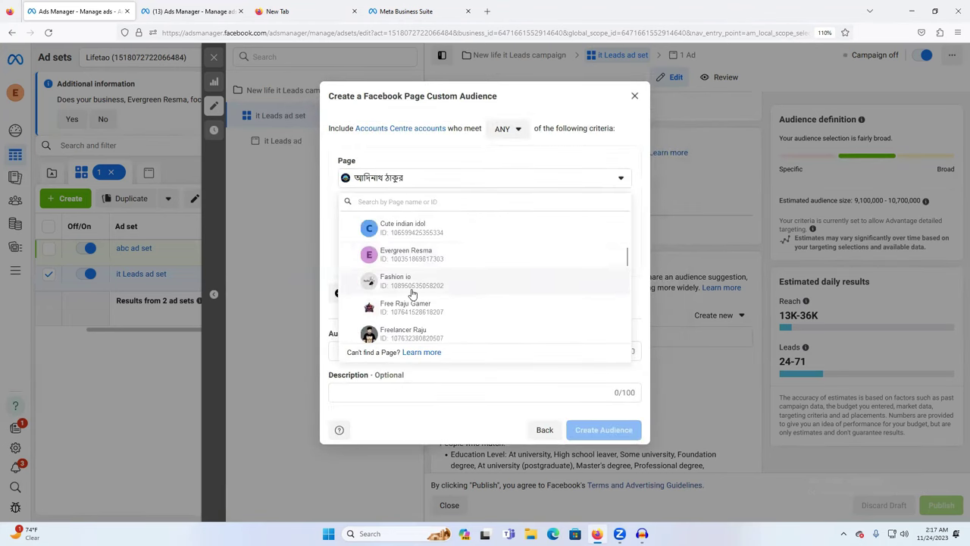
click(431, 269)
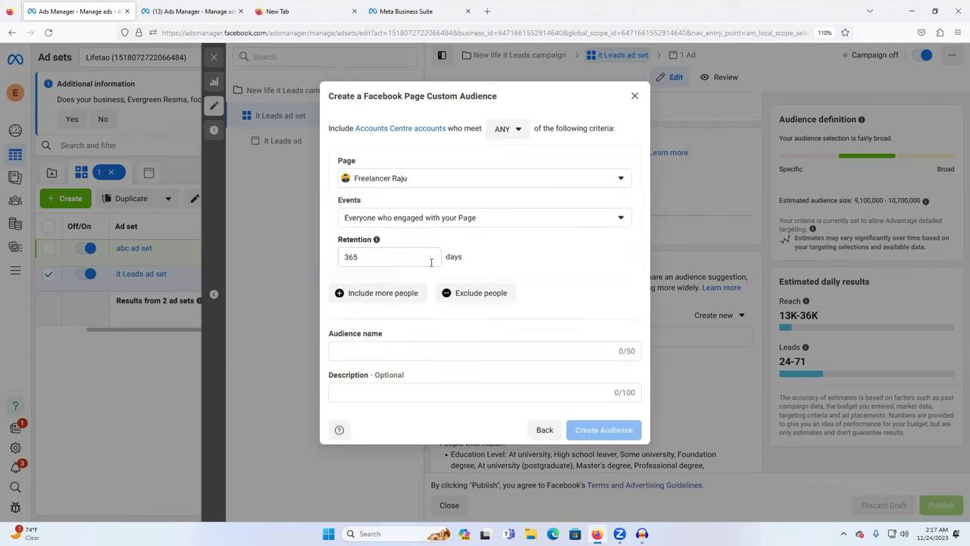
click(446, 219)
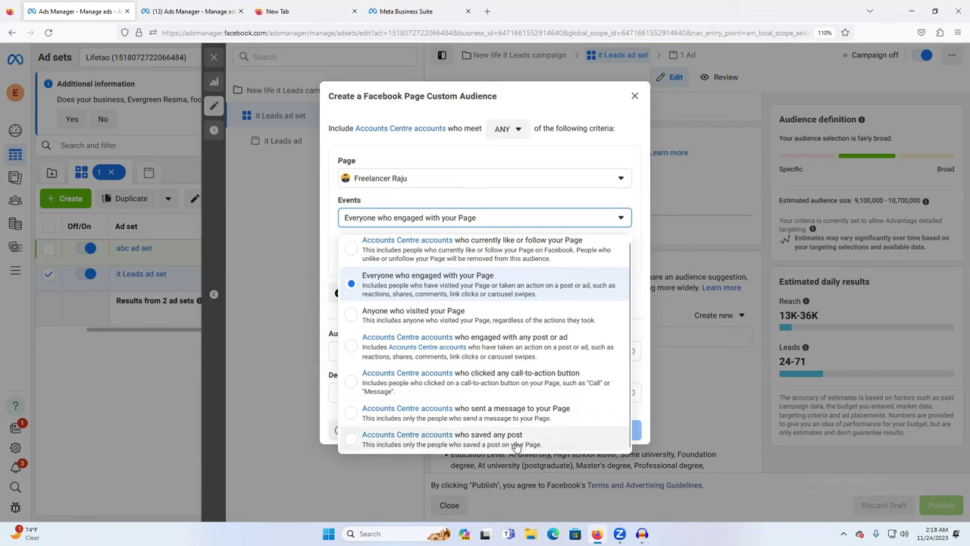
scroll(519, 442, up, 1)
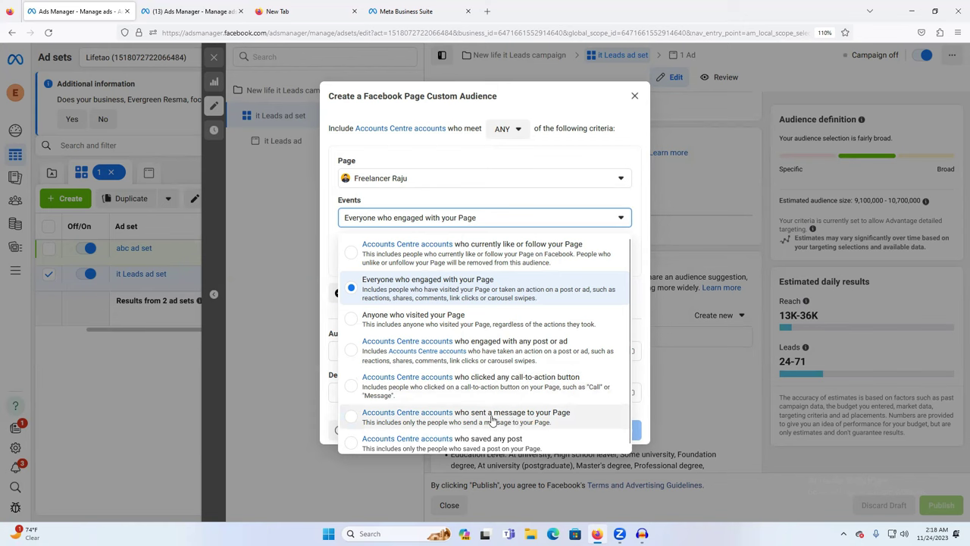
click(529, 256)
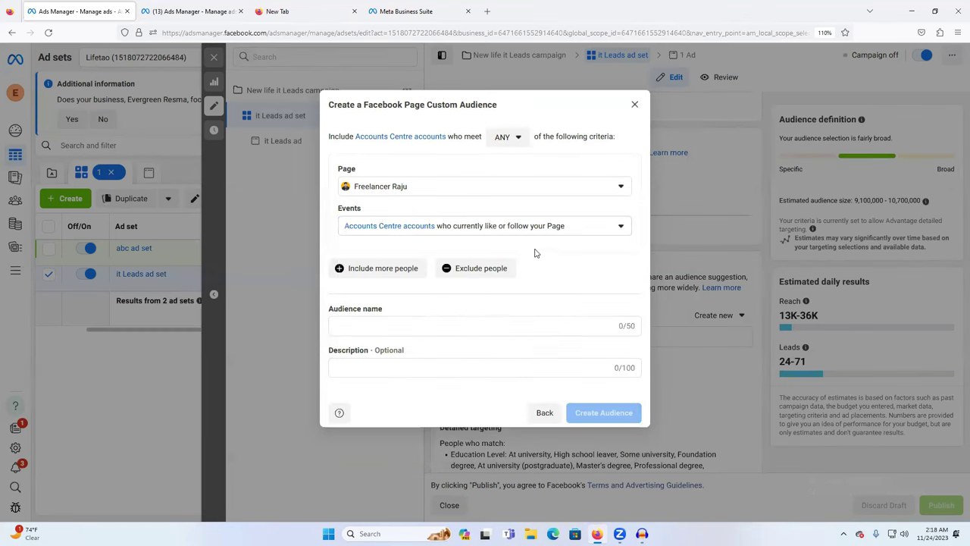
Include a second group of people, anyone who visited your Page, with a retention of 30 days.
click(369, 277)
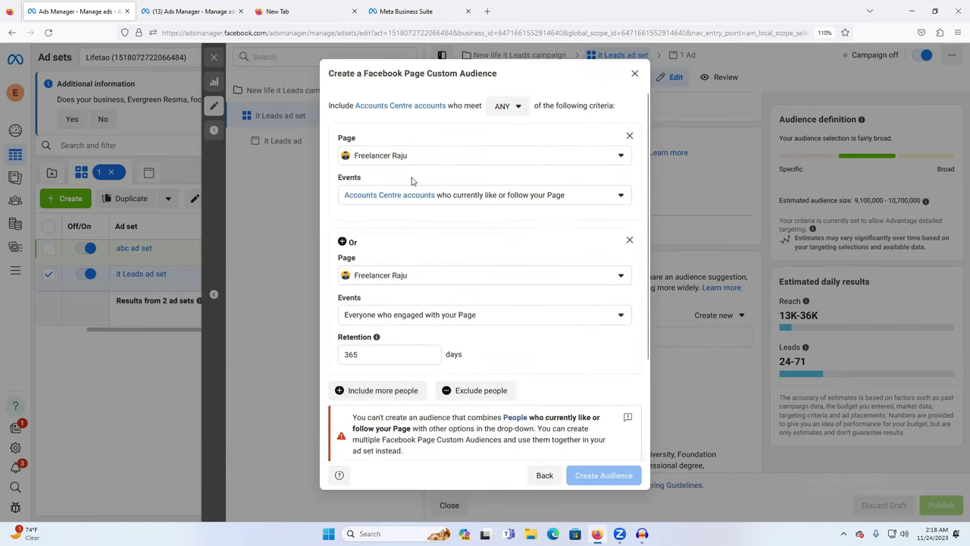
click(393, 316)
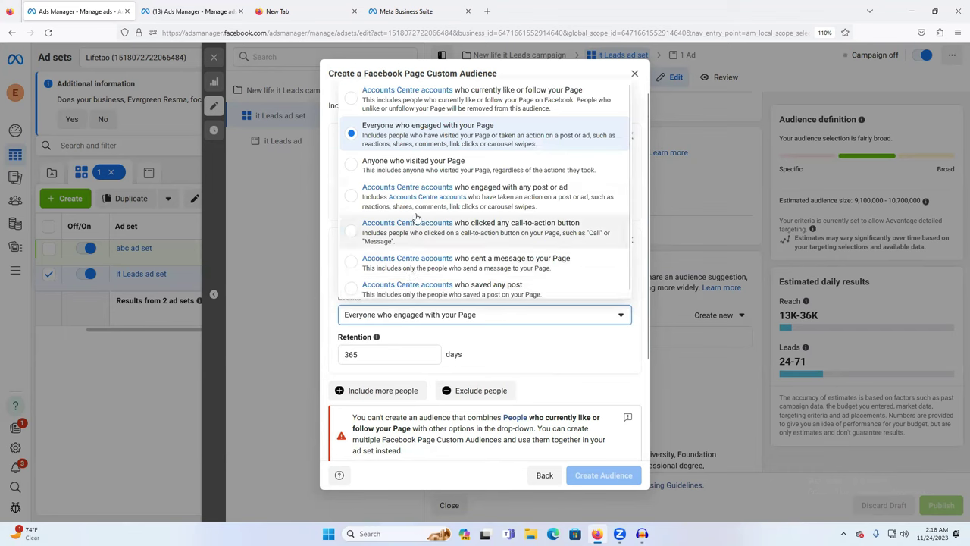
click(411, 165)
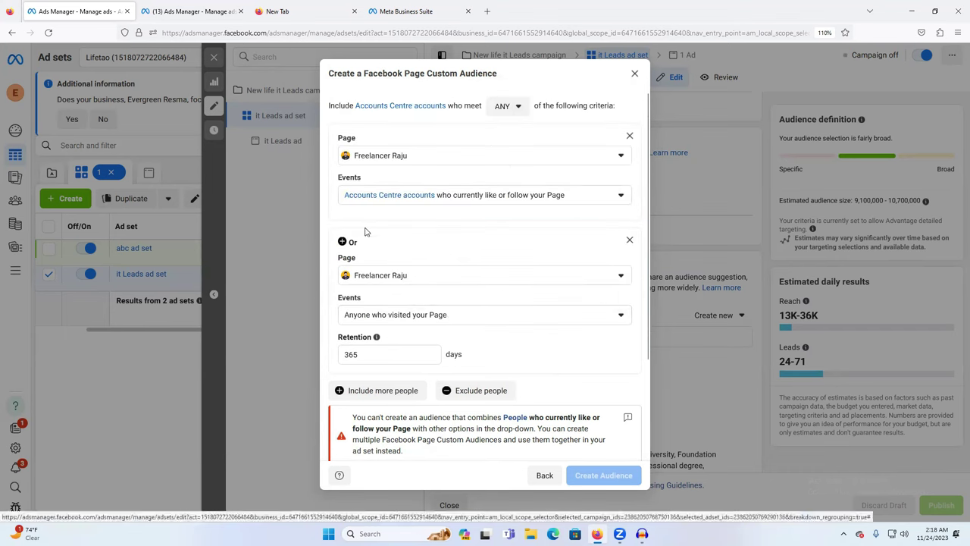
click(352, 354)
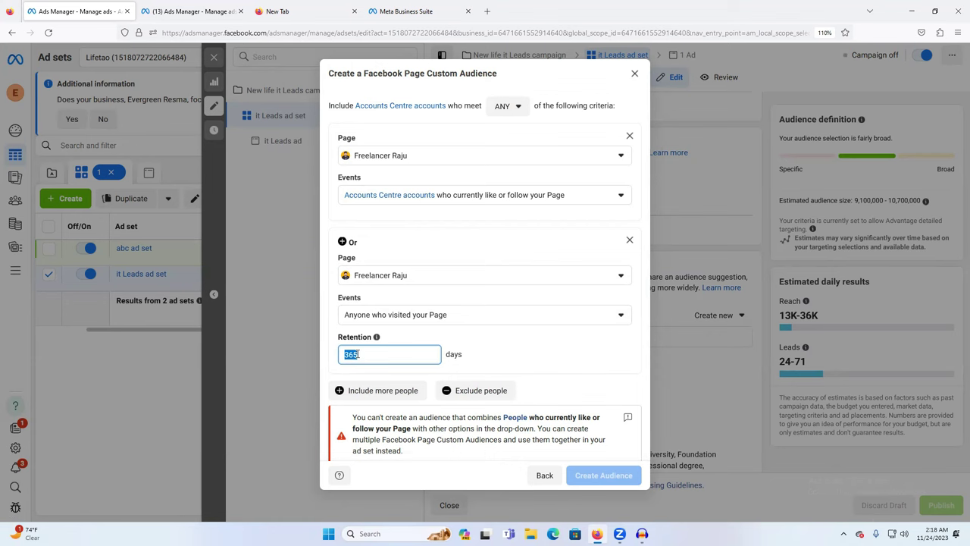
text(30)
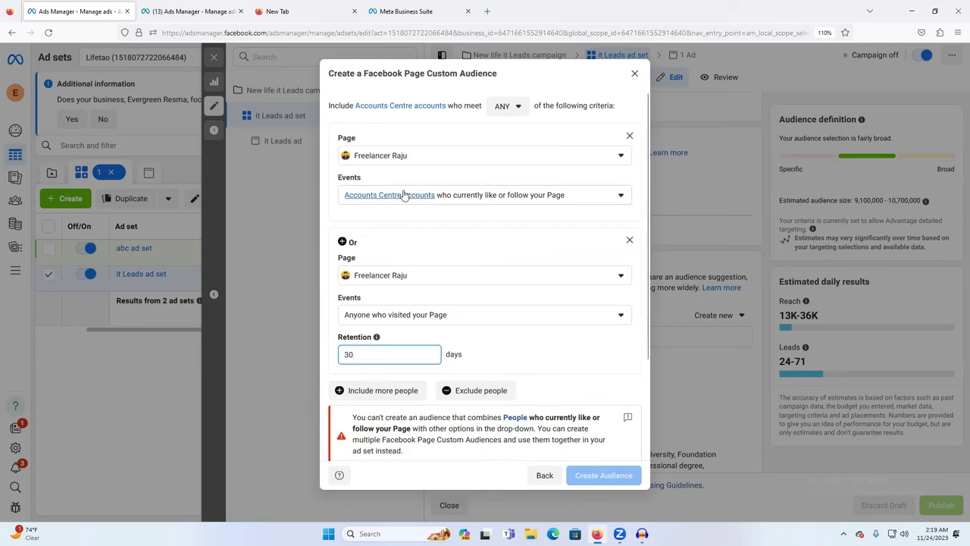
Include a third group, Accounts Centre accounts who sent a message to your Page, with a retention of 30 days.
click(381, 394)
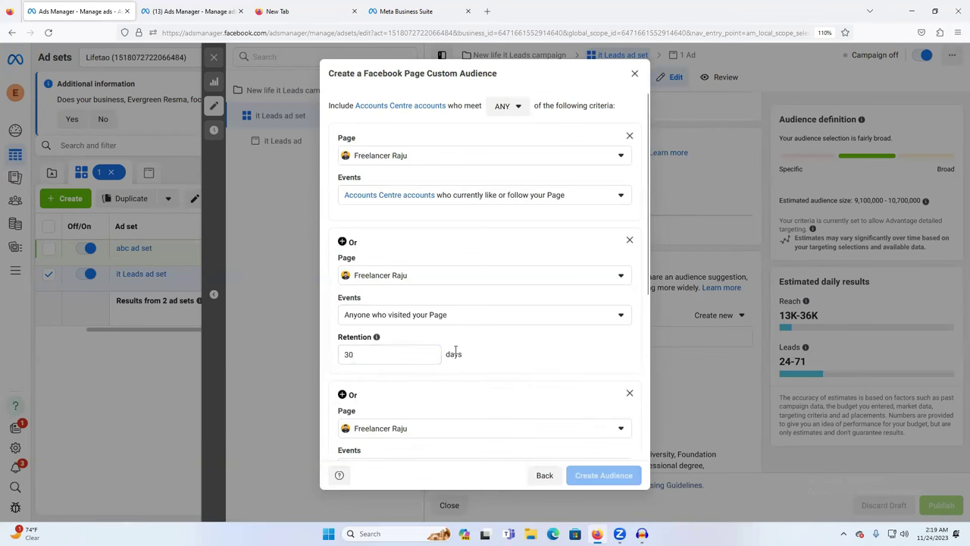
scroll(456, 346, down, 2)
click(391, 334)
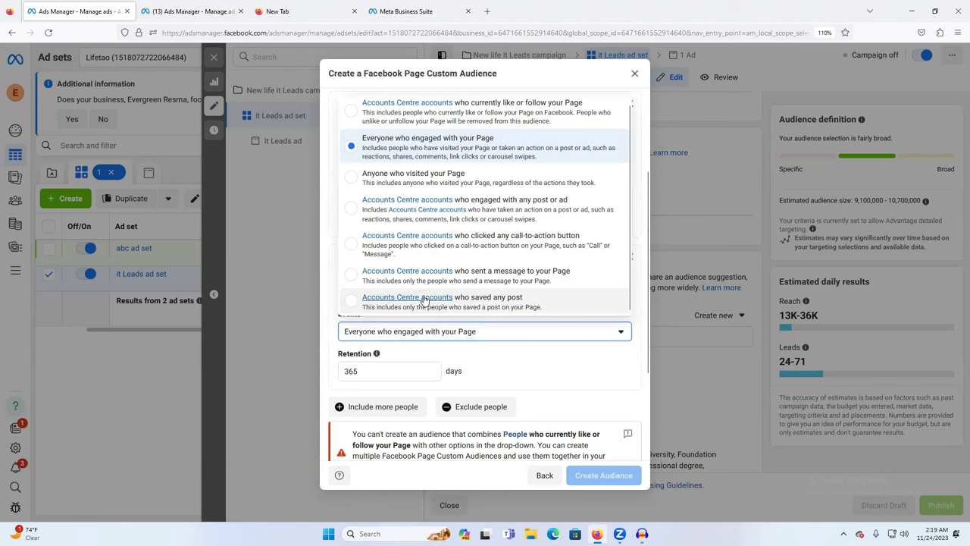
click(542, 276)
scroll(498, 303, down, 2)
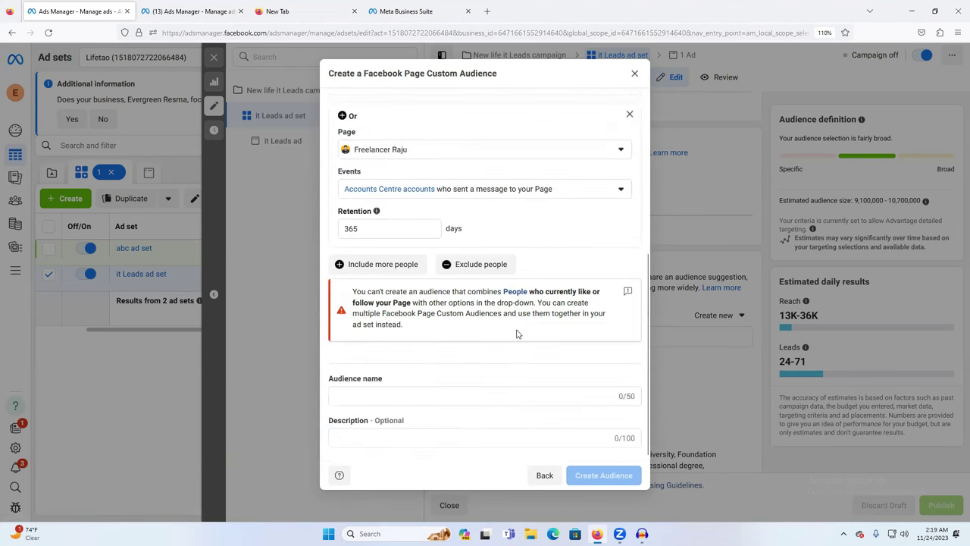
drag(367, 230, 337, 229)
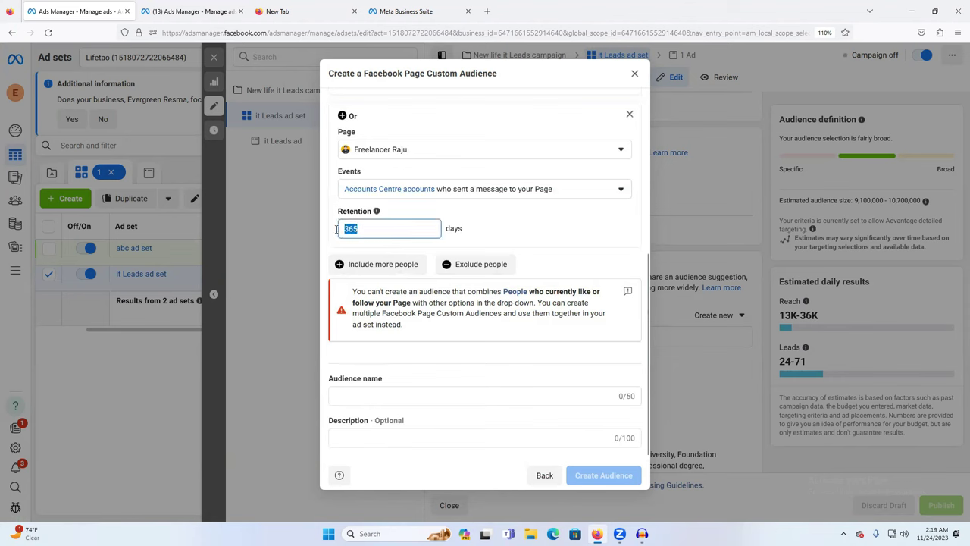
text(300)
key(BackSpace)
click(545, 231)
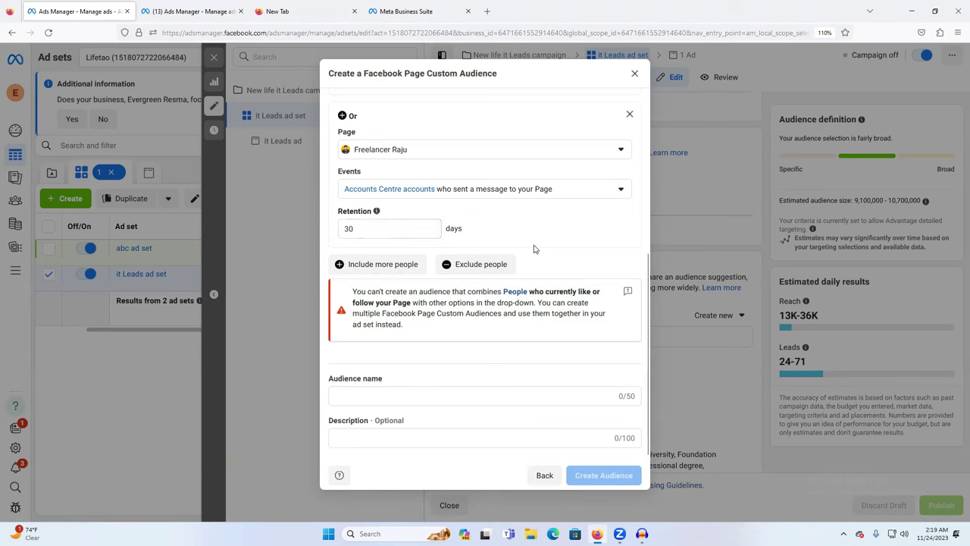
Name the Facebook Page Custom Audience abcd.
click(410, 396)
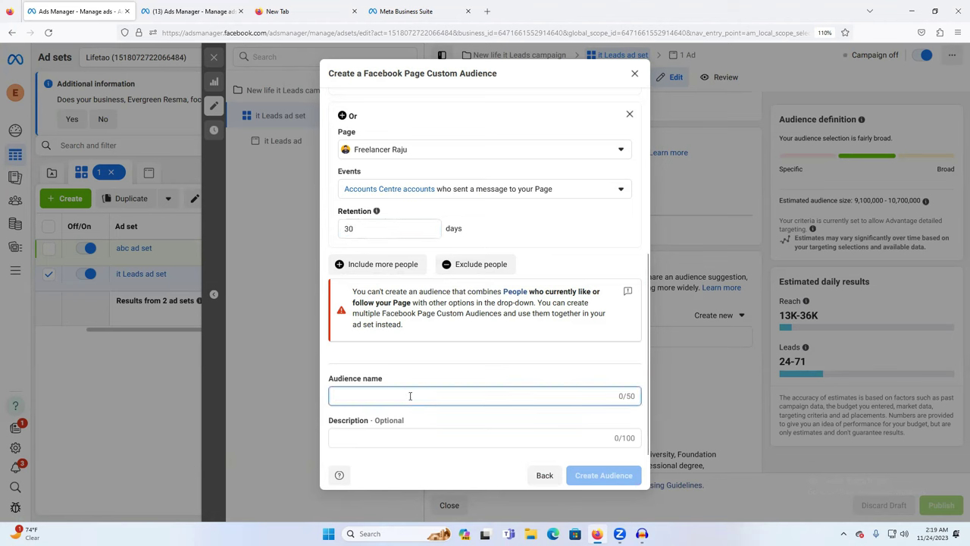
scroll(410, 398, up, 5)
scroll(394, 413, down, 3)
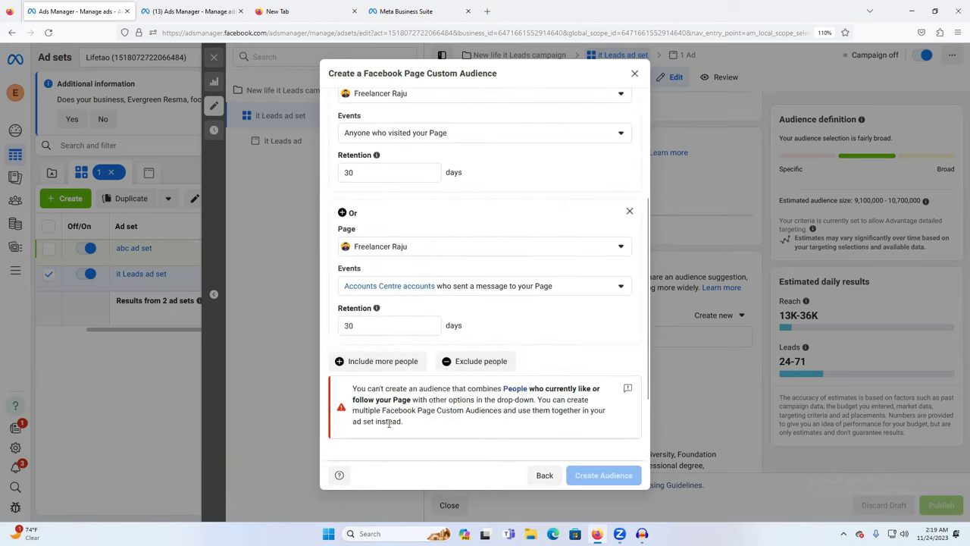
scroll(389, 423, down, 2)
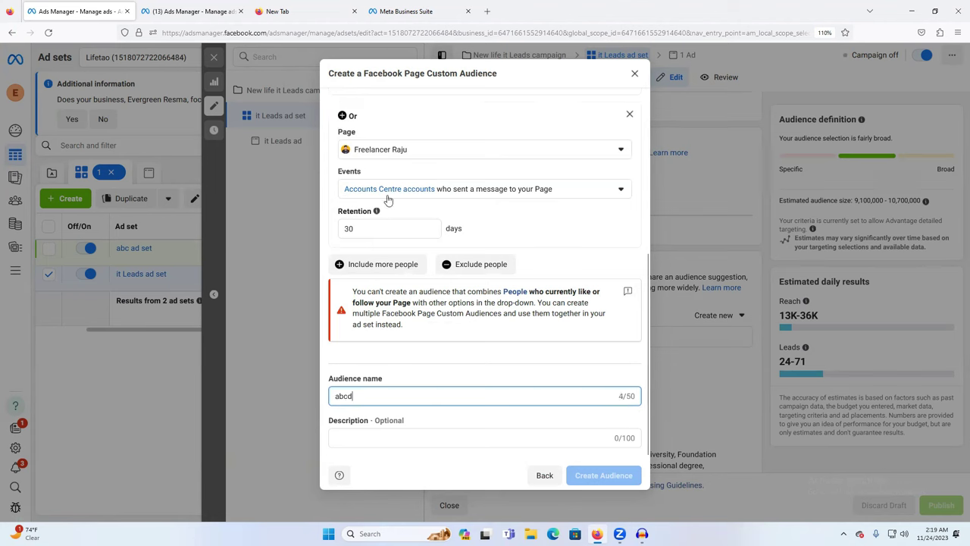
Remove the Page message senders and Page visitors groups from the audience, leaving only accounts that currently like or follow the Page.
scroll(521, 184, up, 1)
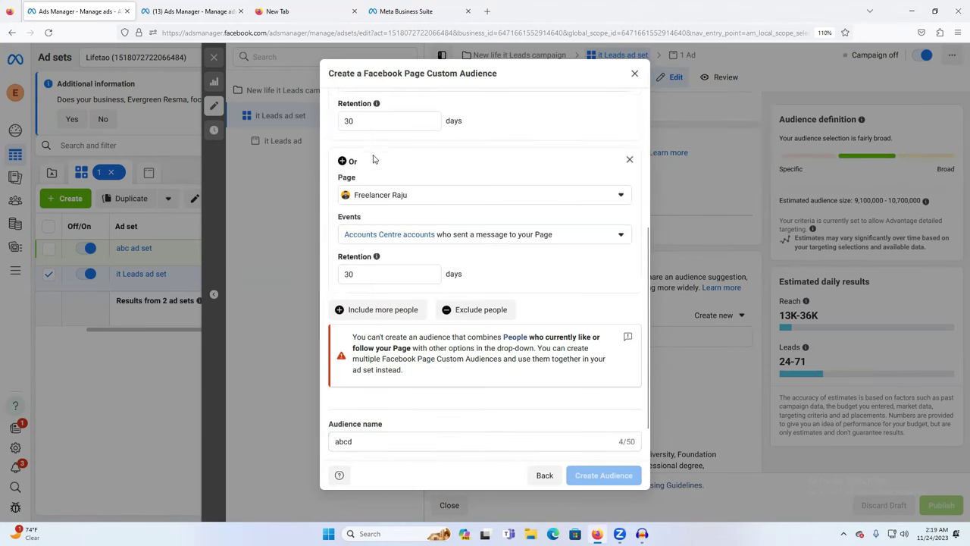
scroll(392, 165, up, 3)
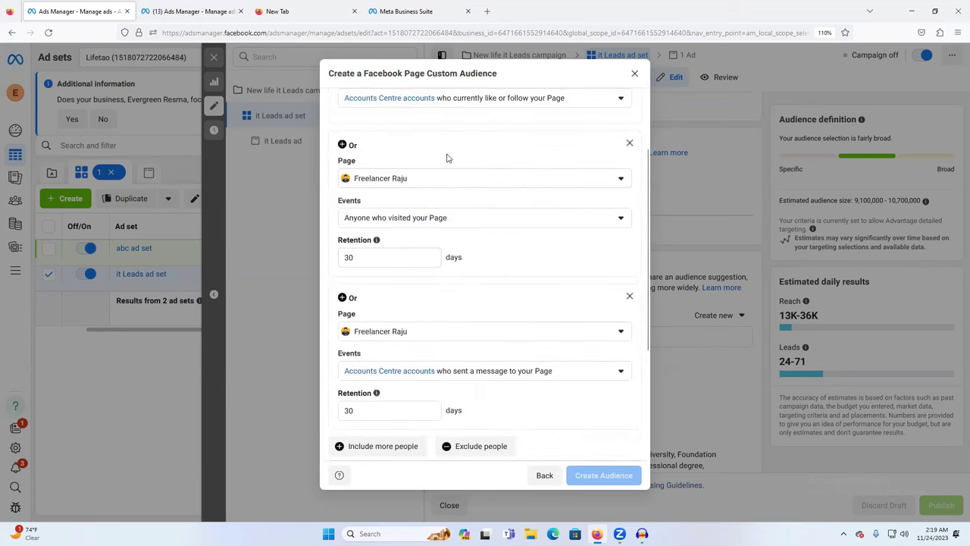
scroll(447, 178, down, 4)
scroll(506, 421, up, 4)
scroll(502, 418, down, 4)
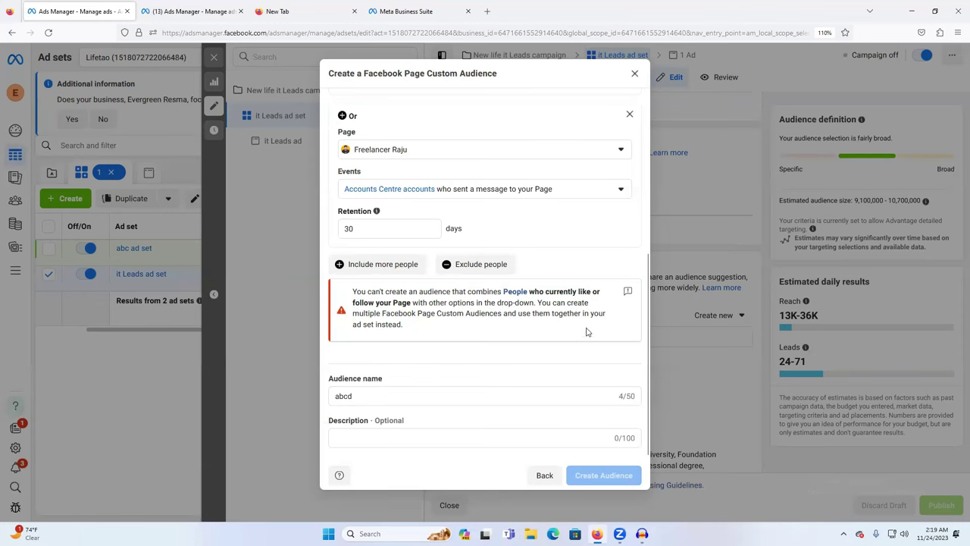
scroll(610, 257, up, 5)
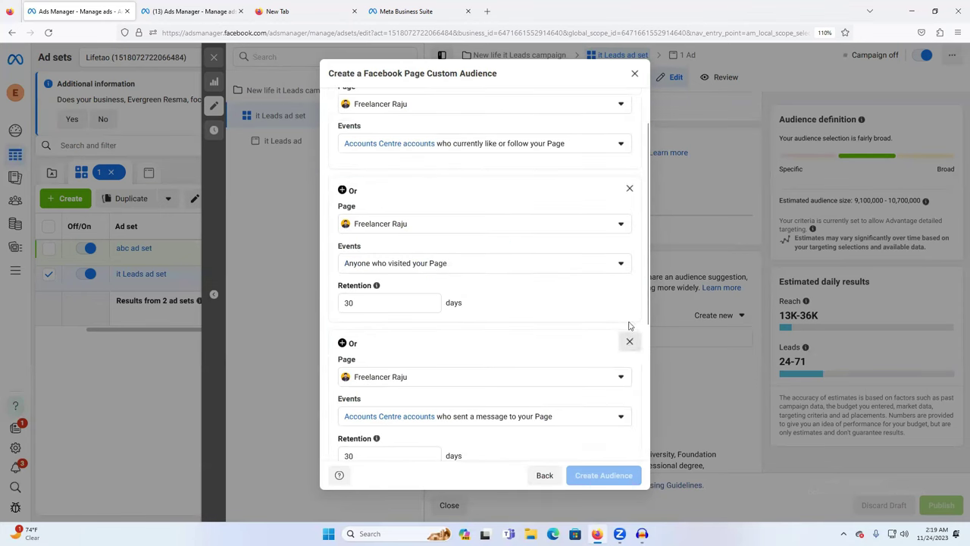
click(629, 340)
click(629, 188)
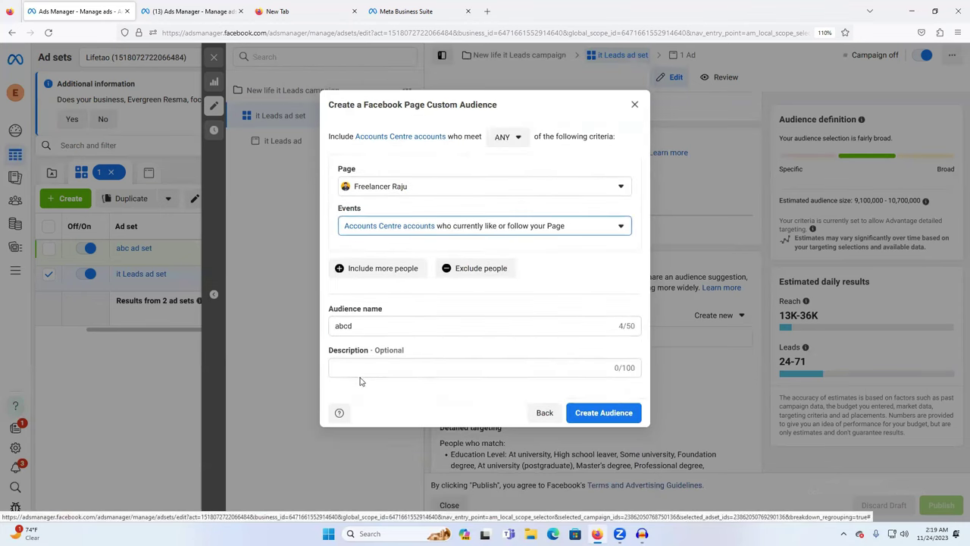
Try to include a second group, everyone who engaged with your Page, alongside the Page's followers, and remove that group.
click(400, 270)
scroll(402, 277, down, 3)
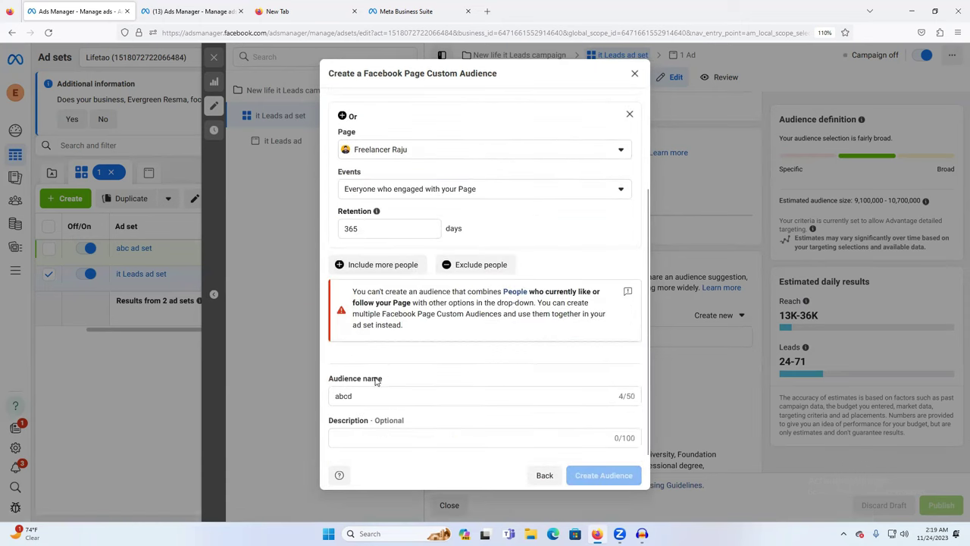
scroll(386, 334, up, 3)
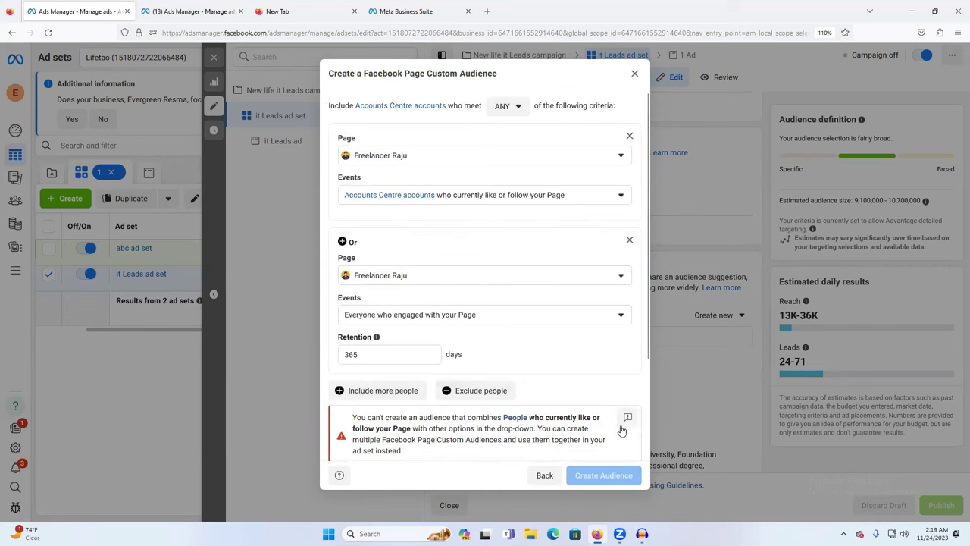
click(629, 241)
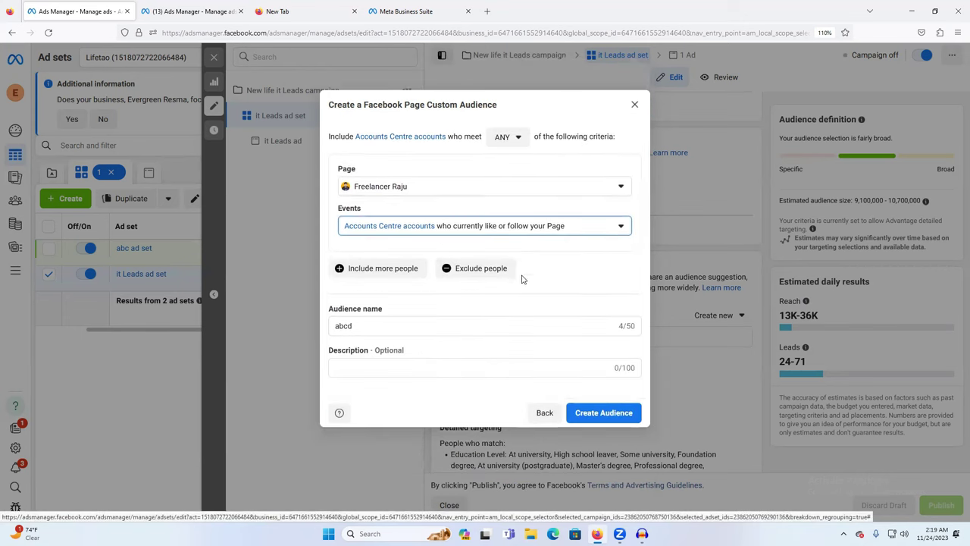
Create the abcd Custom Audience from the Page's current followers and finish the audience setup.
click(599, 415)
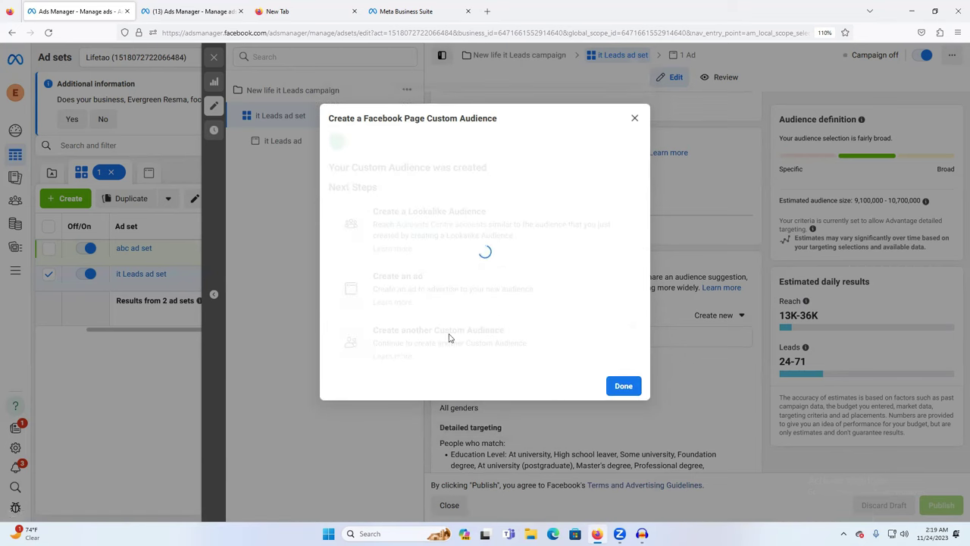
click(623, 386)
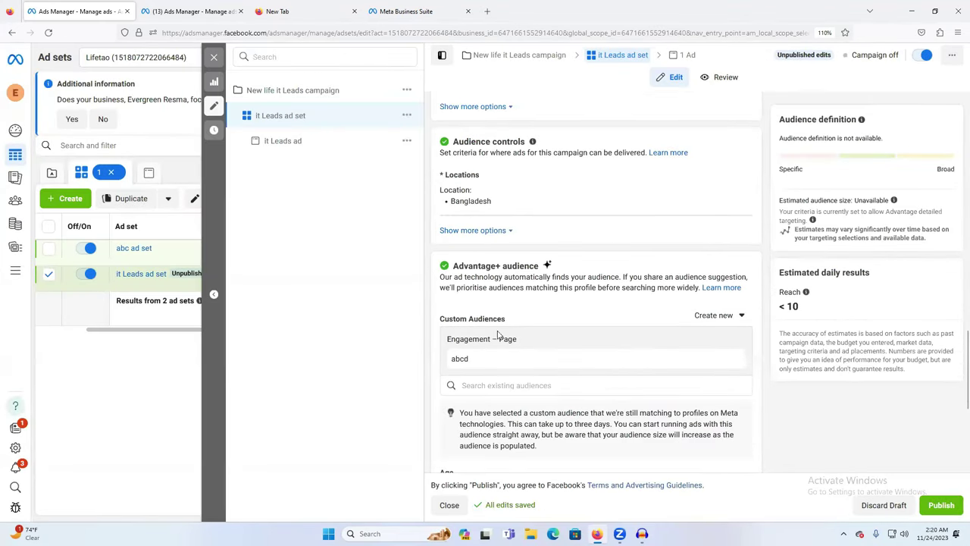
click(947, 514)
Start a website Custom Audience, switch its source to the second pixel, examine the event options, and close it without creating it.
click(708, 316)
click(716, 346)
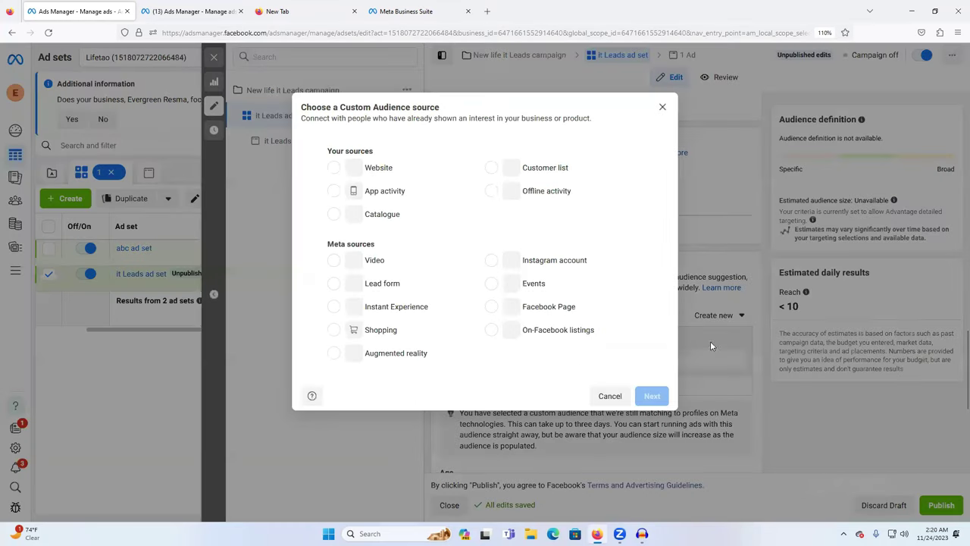
click(370, 174)
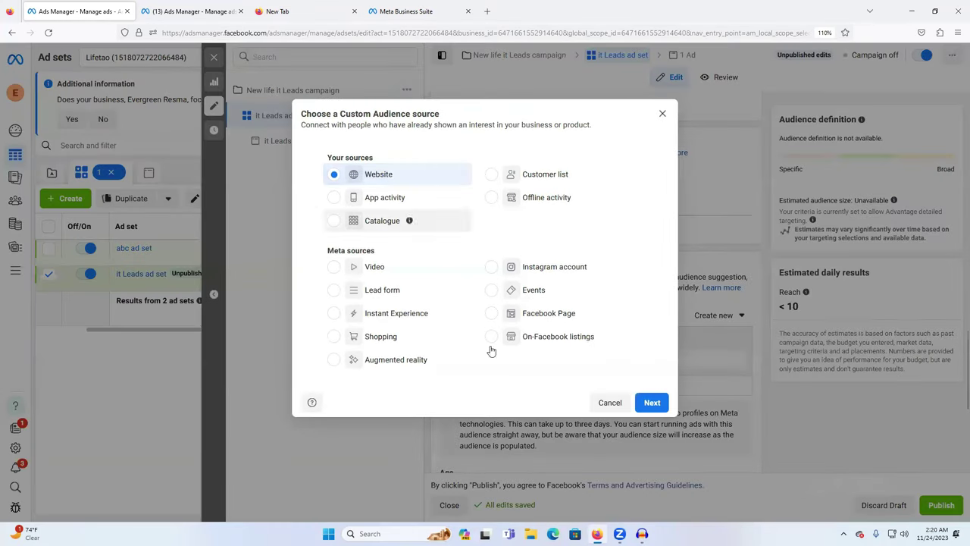
click(650, 402)
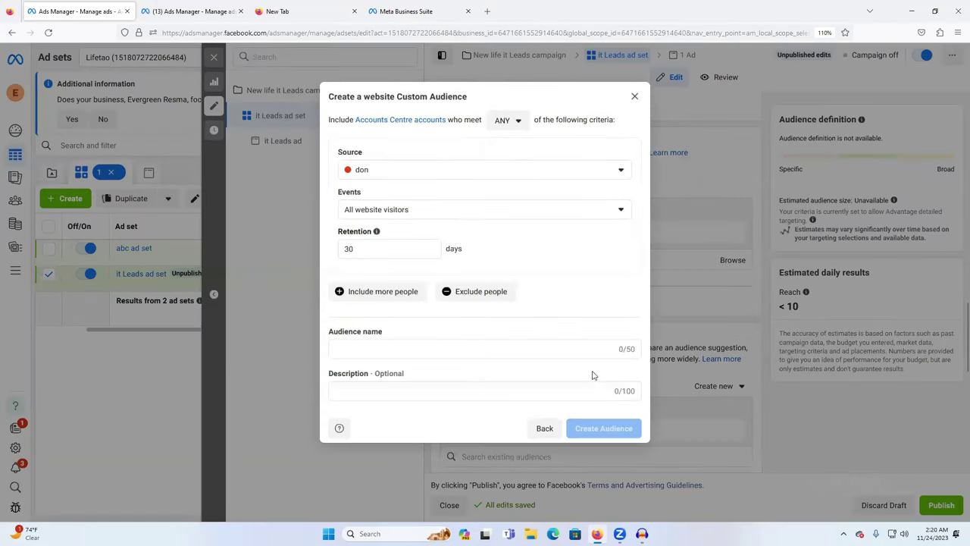
click(388, 173)
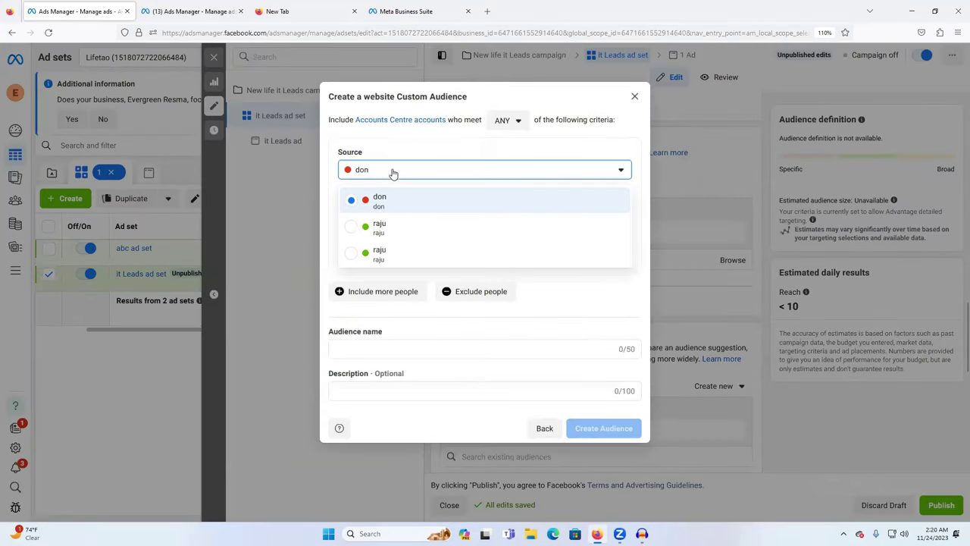
click(400, 232)
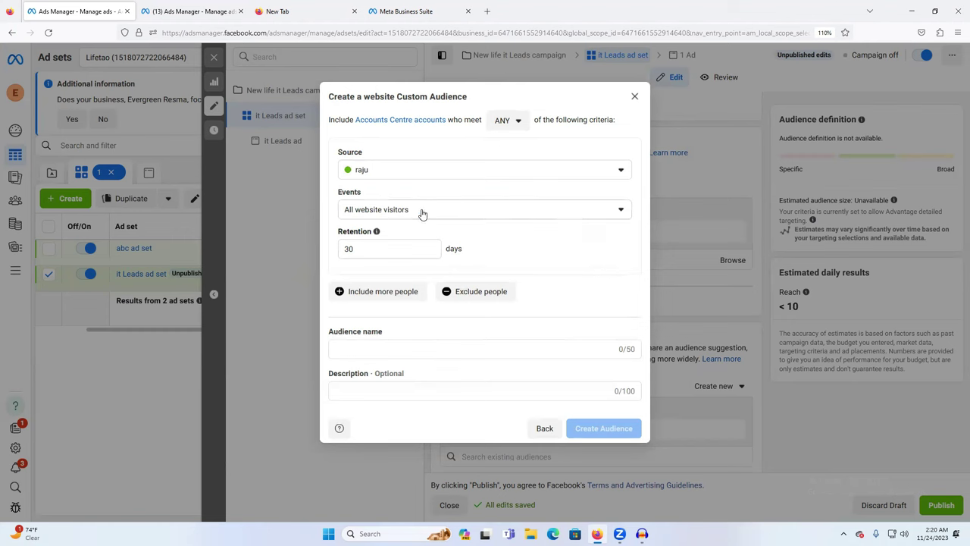
click(423, 213)
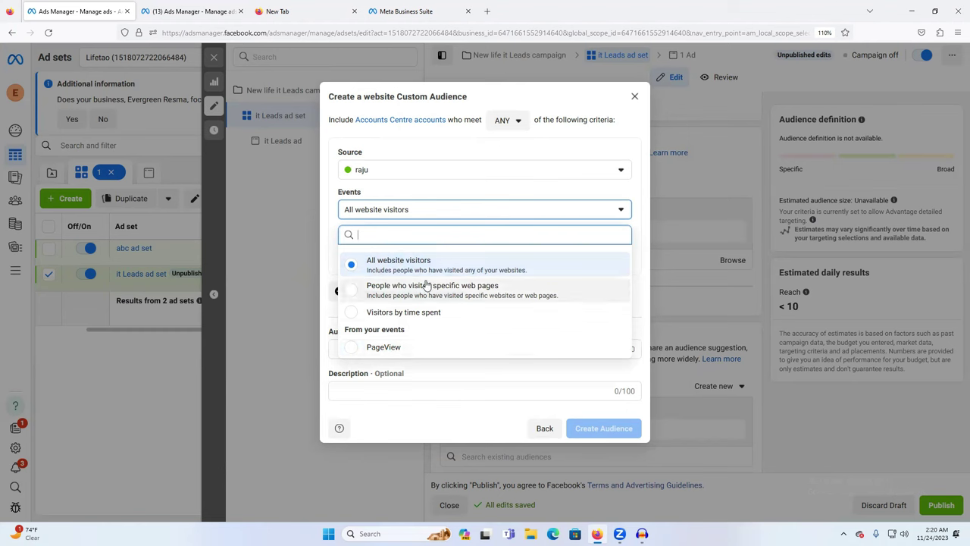
click(327, 211)
click(362, 348)
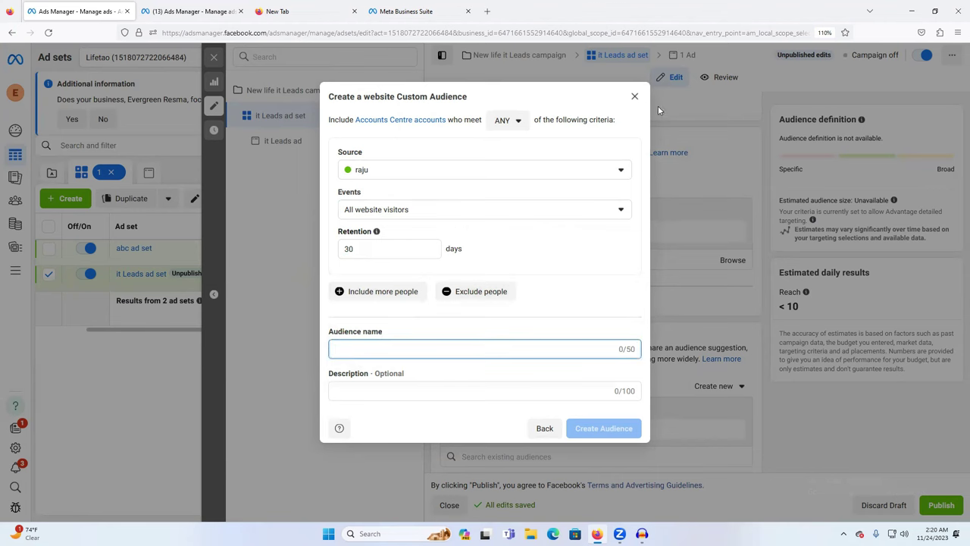
click(634, 97)
Start a video engagement Custom Audience, examine its engagement options, and close it without creating it.
click(723, 388)
click(728, 325)
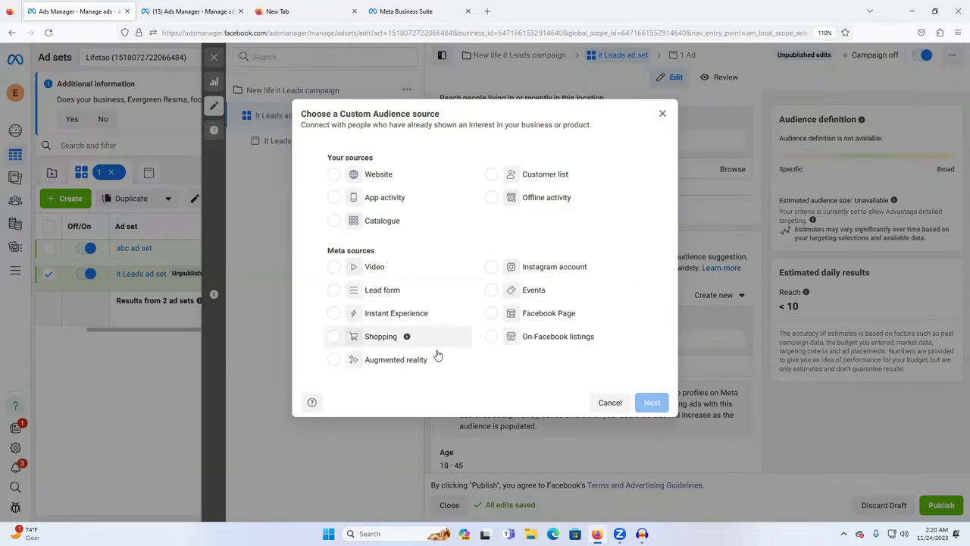
click(455, 272)
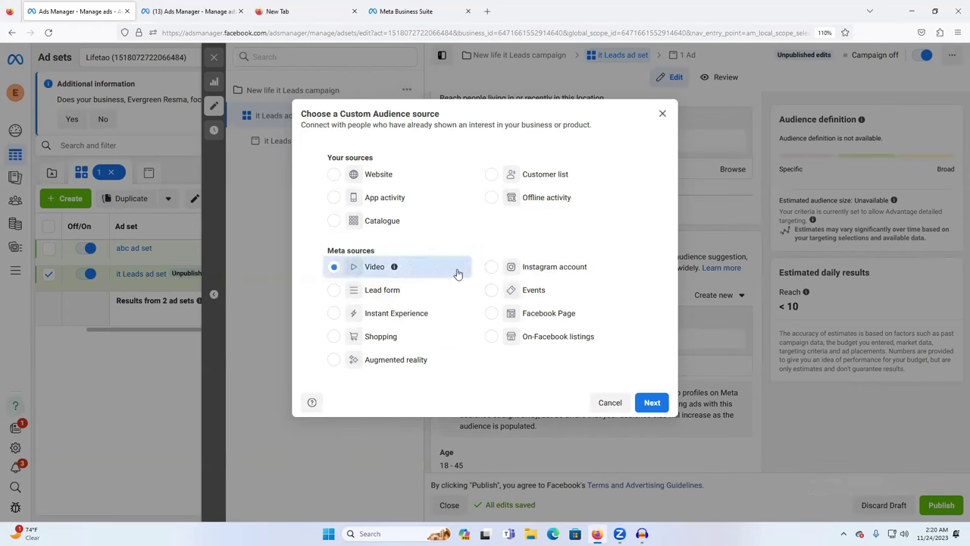
click(652, 403)
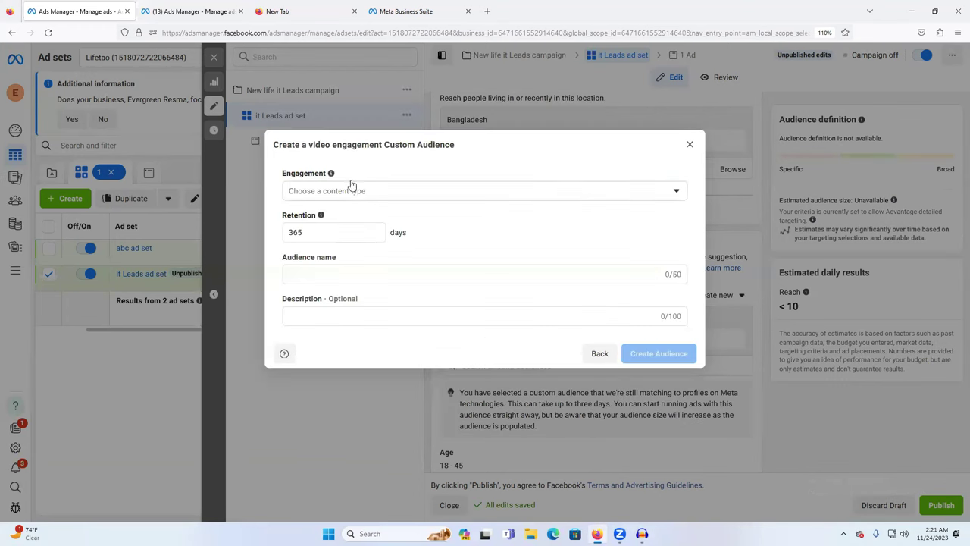
click(347, 194)
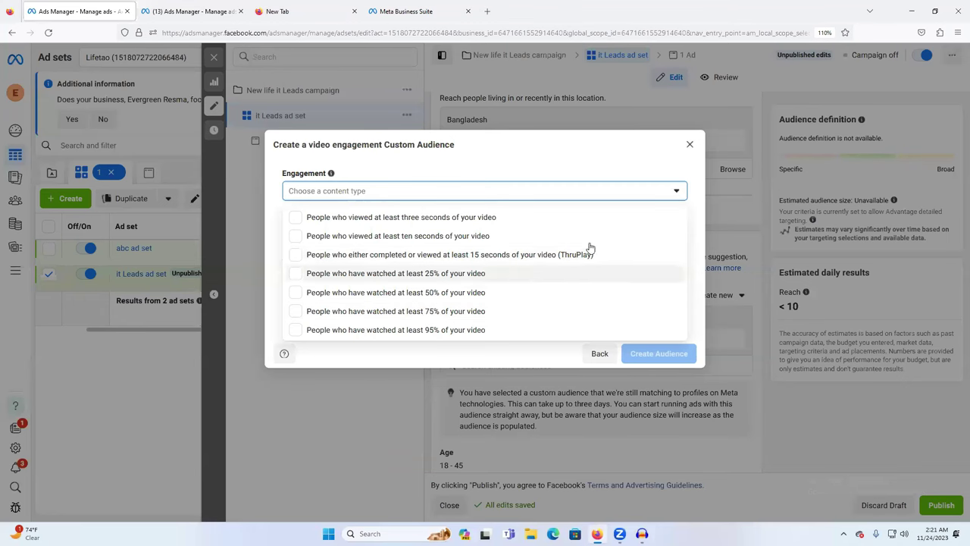
click(689, 145)
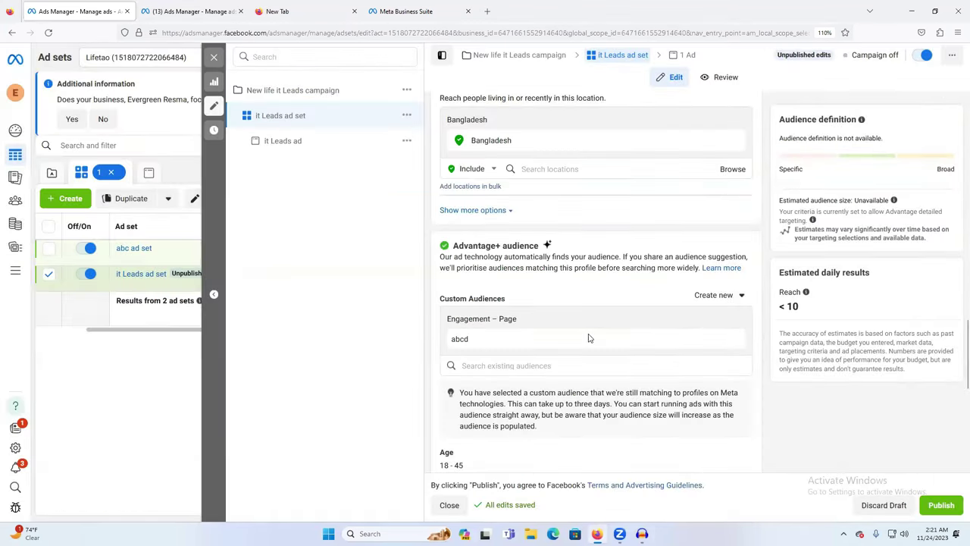
Start an Instagram account Custom Audience with dog_lover.uk as source, examine its event options, and close it without creating it.
click(715, 294)
click(725, 337)
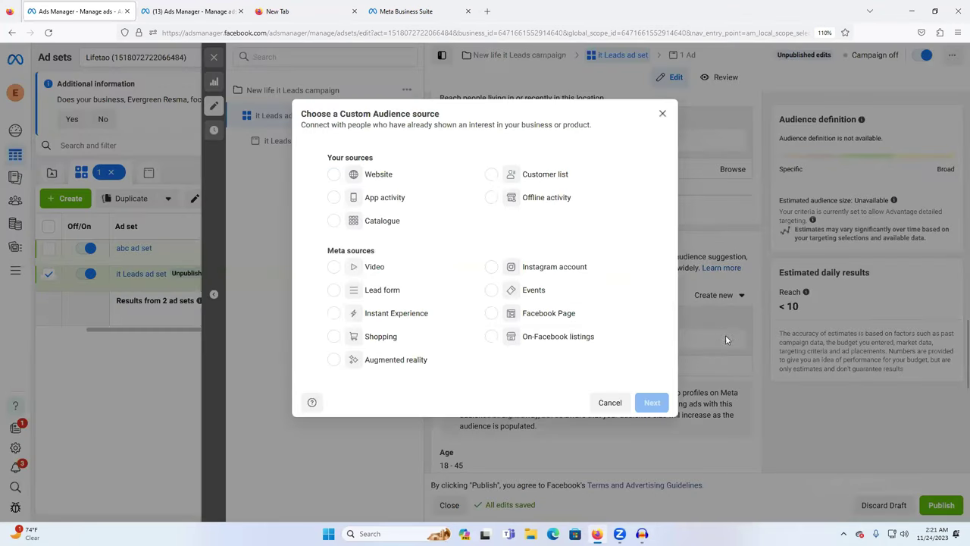
click(562, 272)
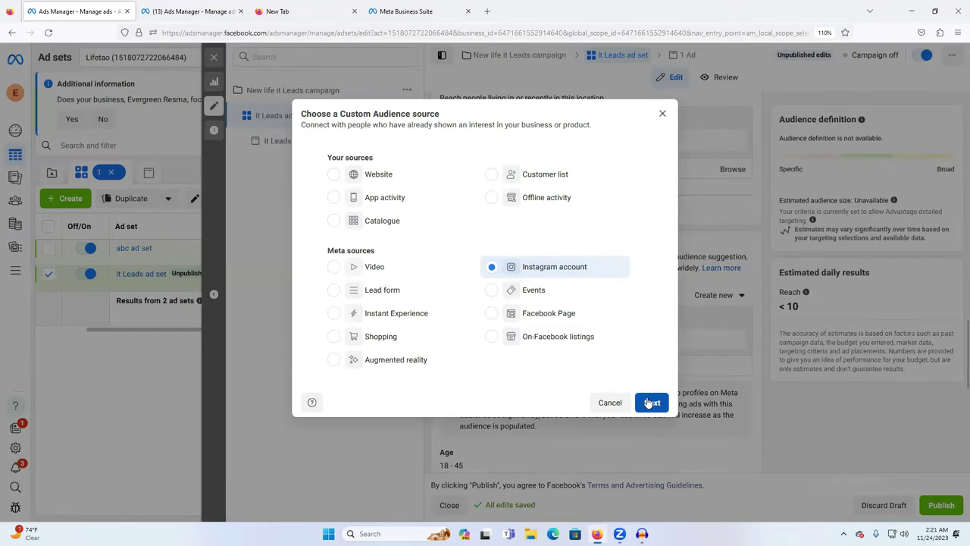
click(650, 402)
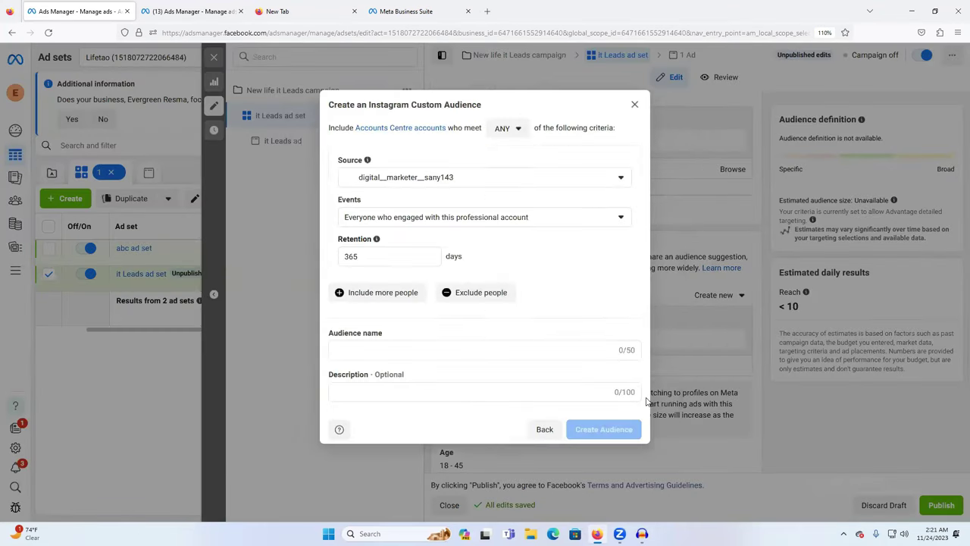
click(426, 176)
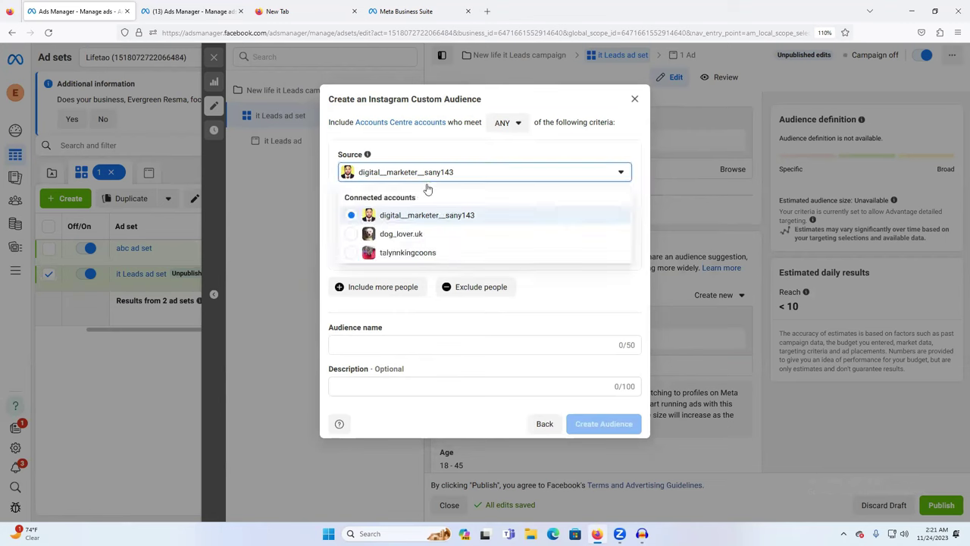
click(426, 237)
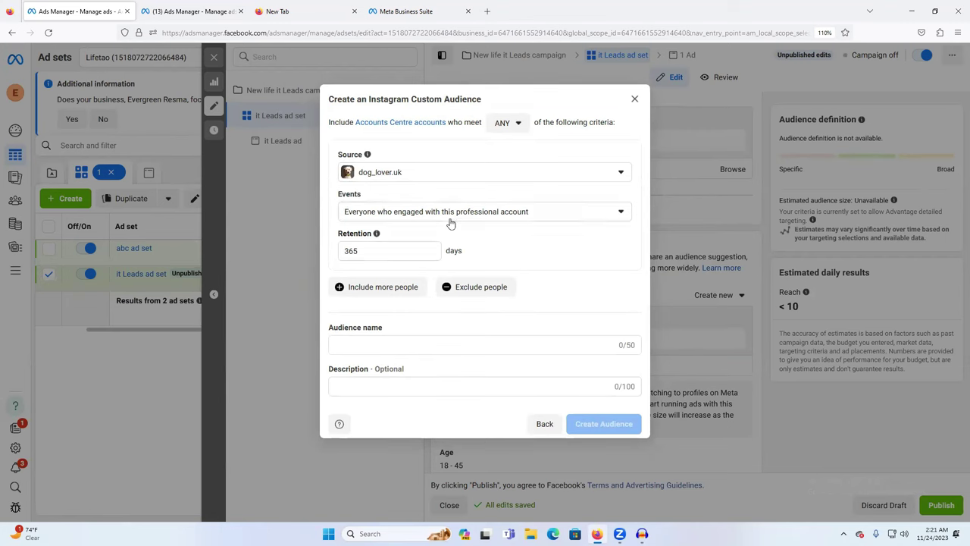
click(451, 220)
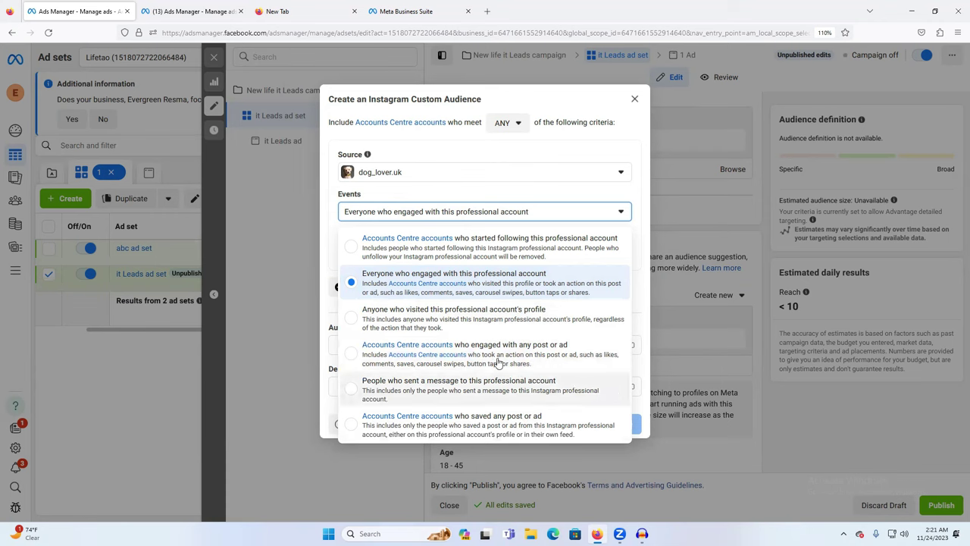
click(634, 99)
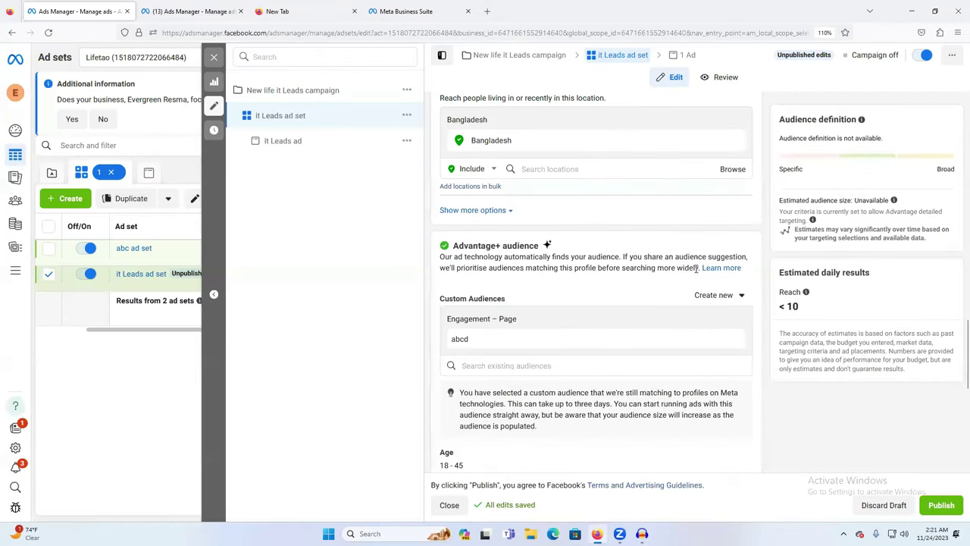